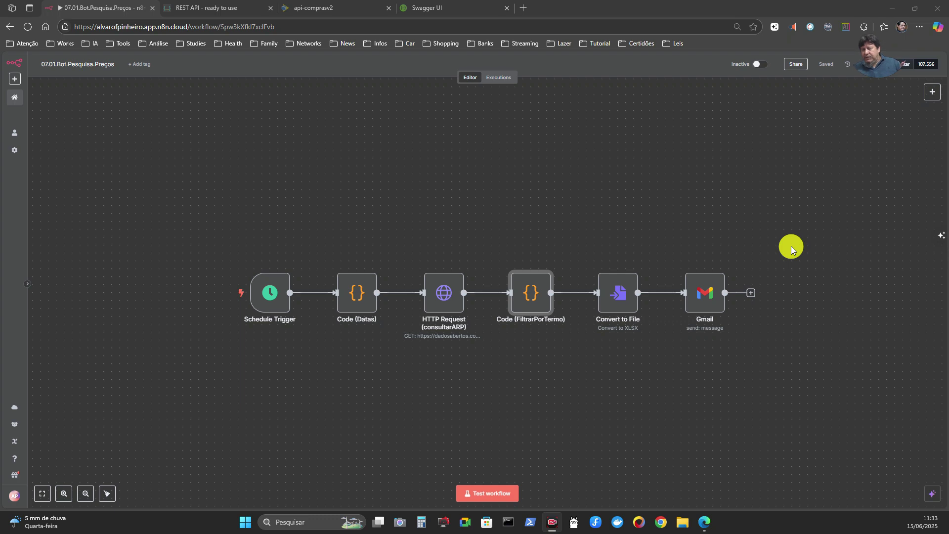
- Open the parameters of the Schedule Trigger node
mouse_move(291, 309)
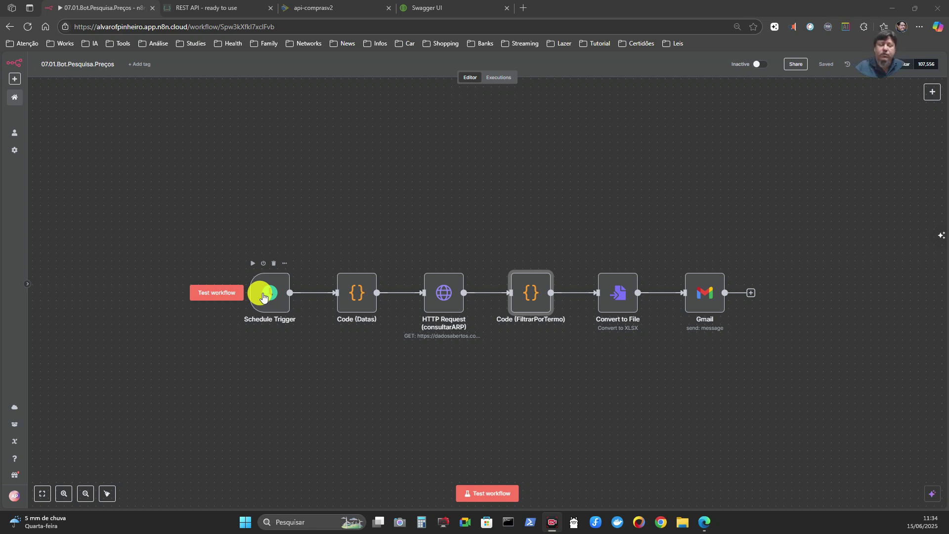
mouse_move(354, 303)
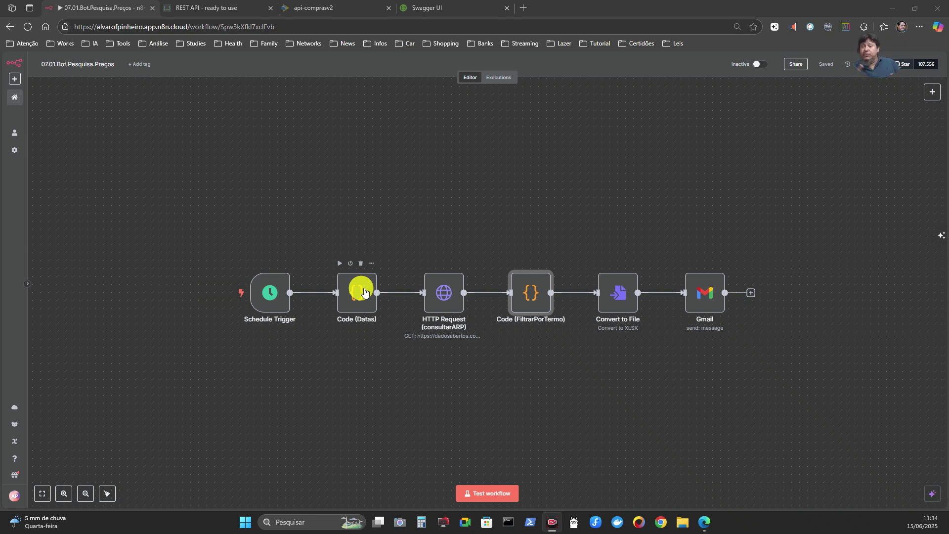
mouse_move(454, 300)
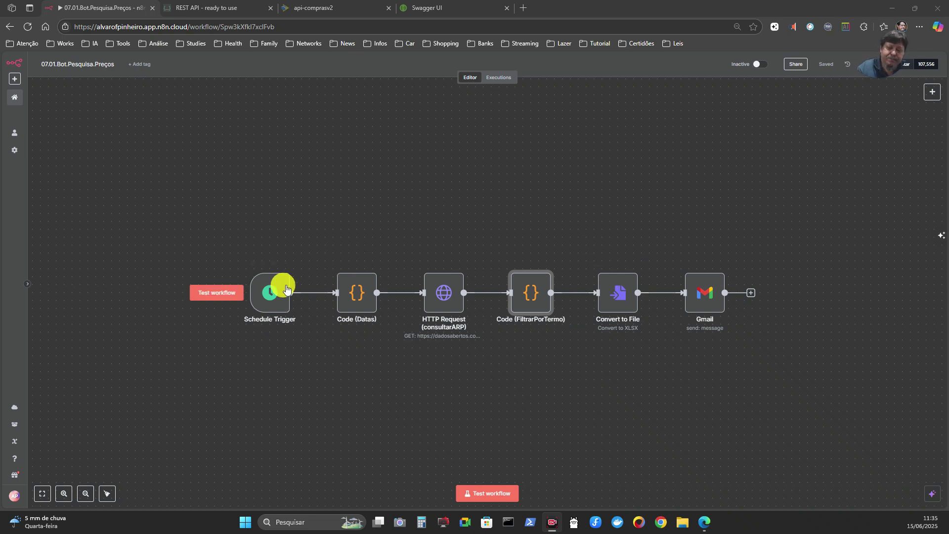
double_click(266, 297)
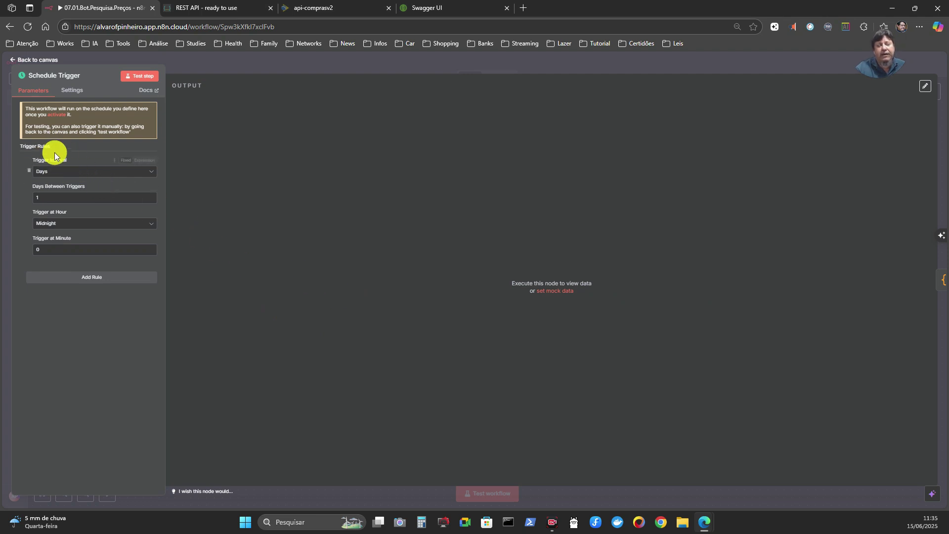
- Try a trigger interval of 7 days, and then a trigger interval in Weeks
left_click(59, 173)
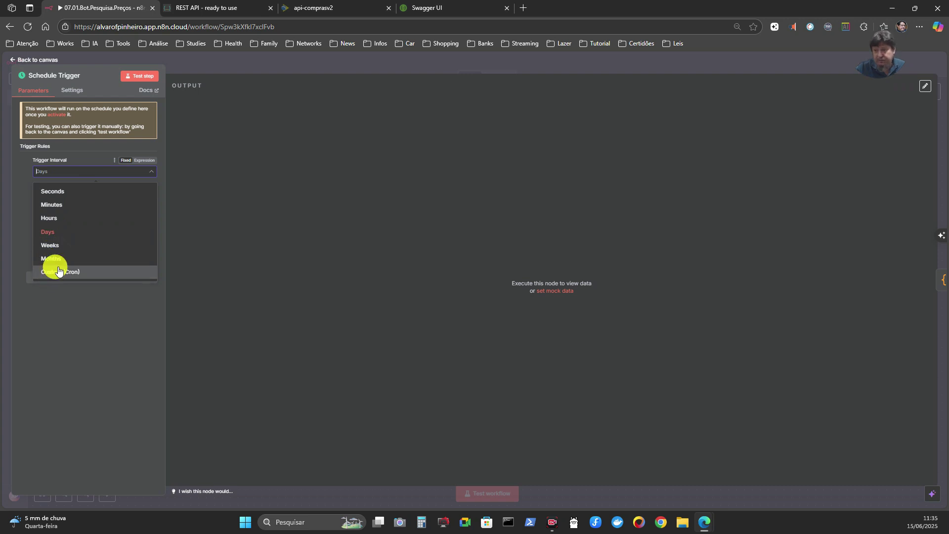
left_click(44, 232)
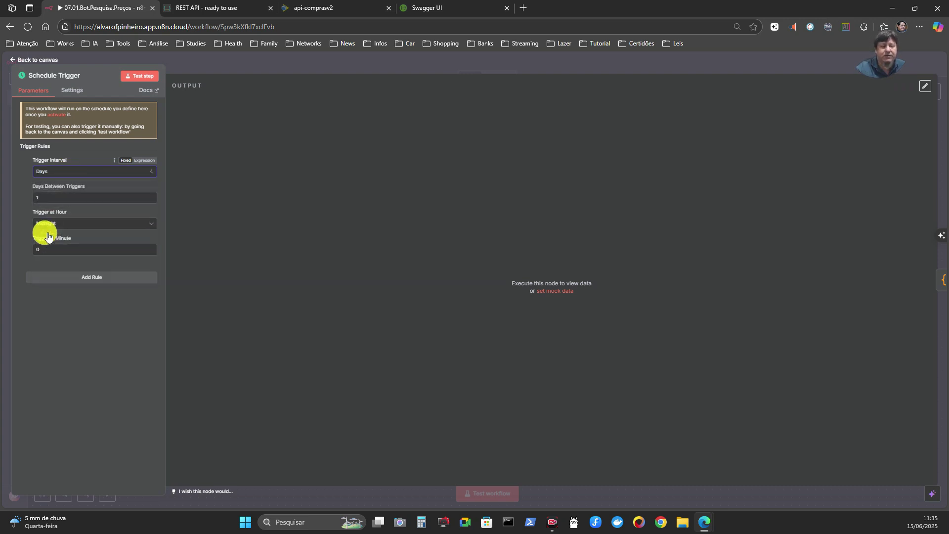
double_click(43, 197)
type("7")
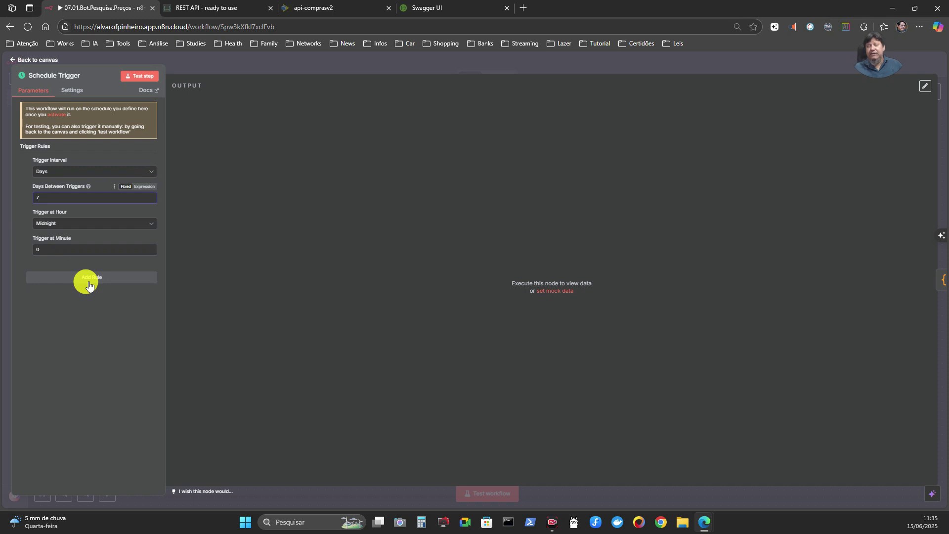
left_click(104, 174)
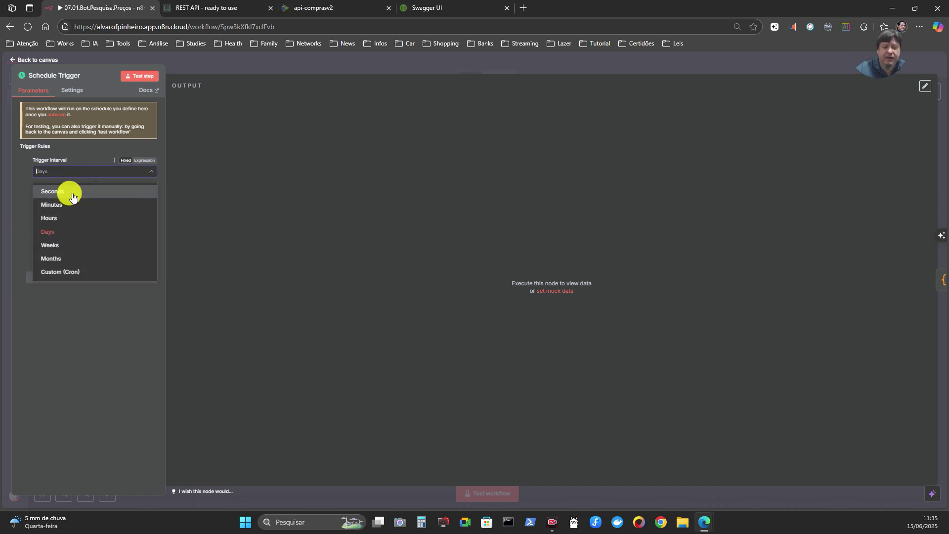
left_click(67, 251)
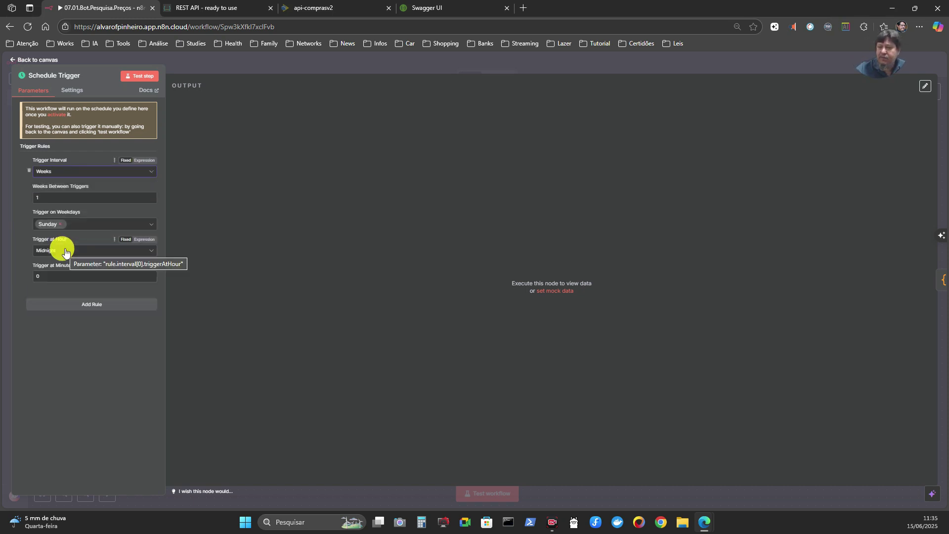
- Set the trigger interval to Days with 5 days between triggers, and return to the canvas
left_click(72, 172)
left_click(50, 232)
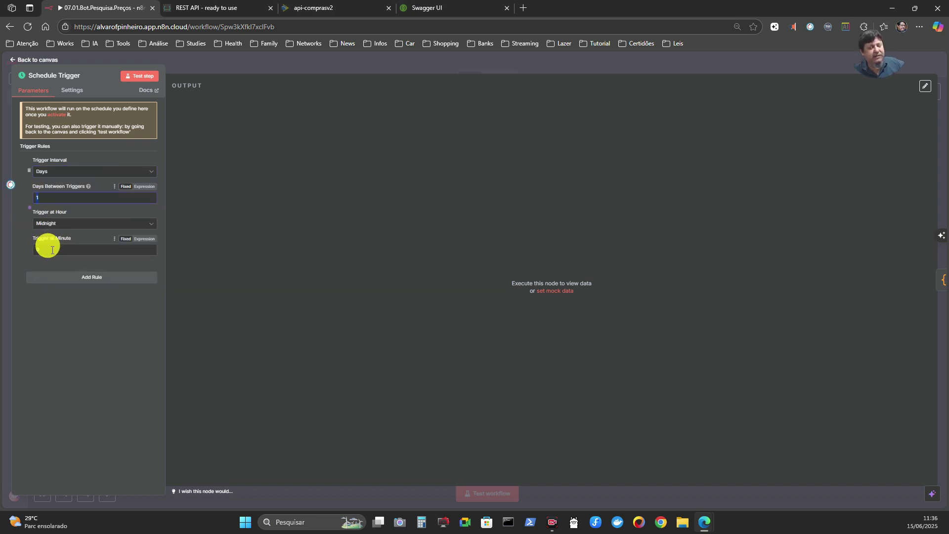
type("5")
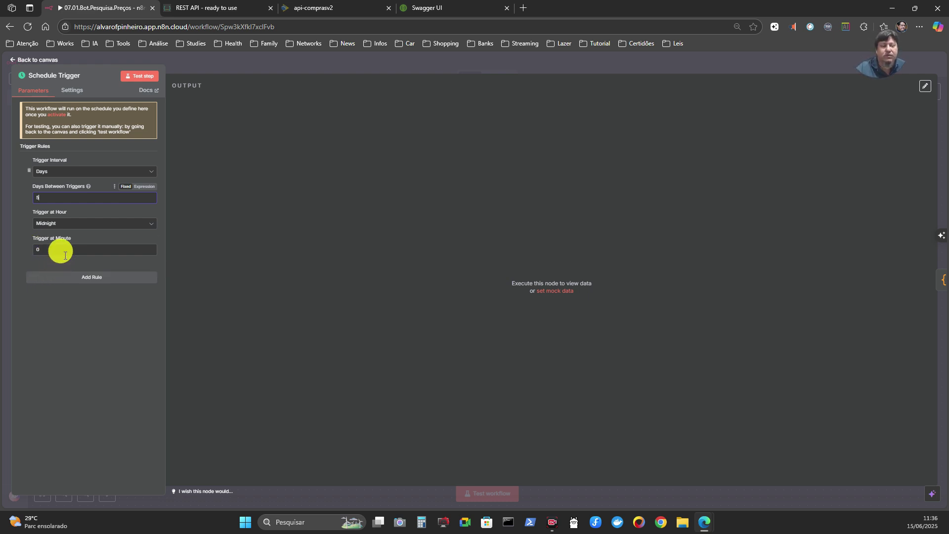
left_click(317, 64)
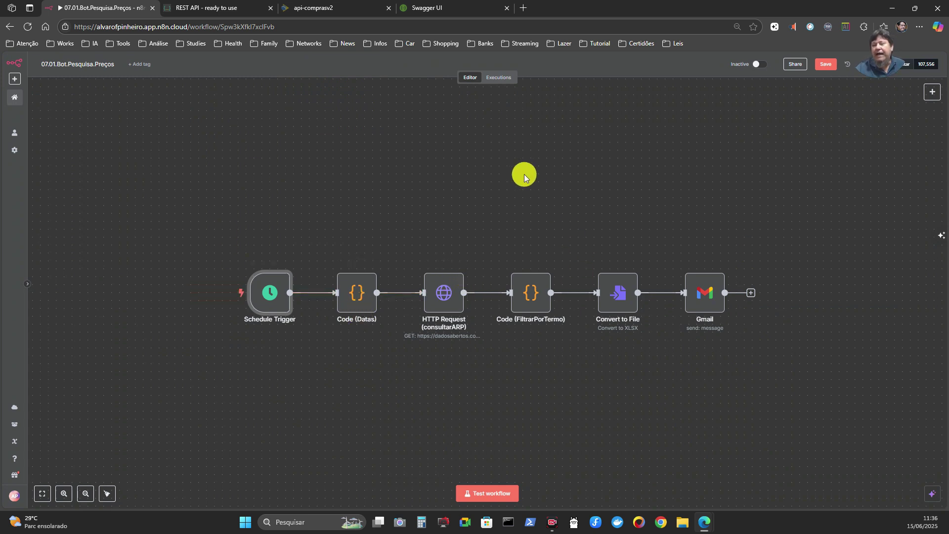
- Activate the workflow, dismiss the activation notice, and set the workflow back to inactive
left_click(760, 96)
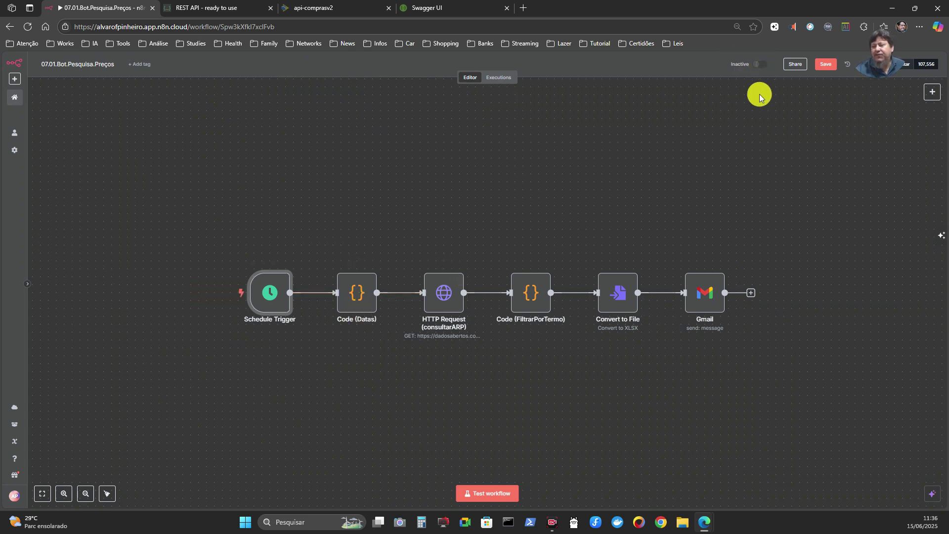
left_click(737, 69)
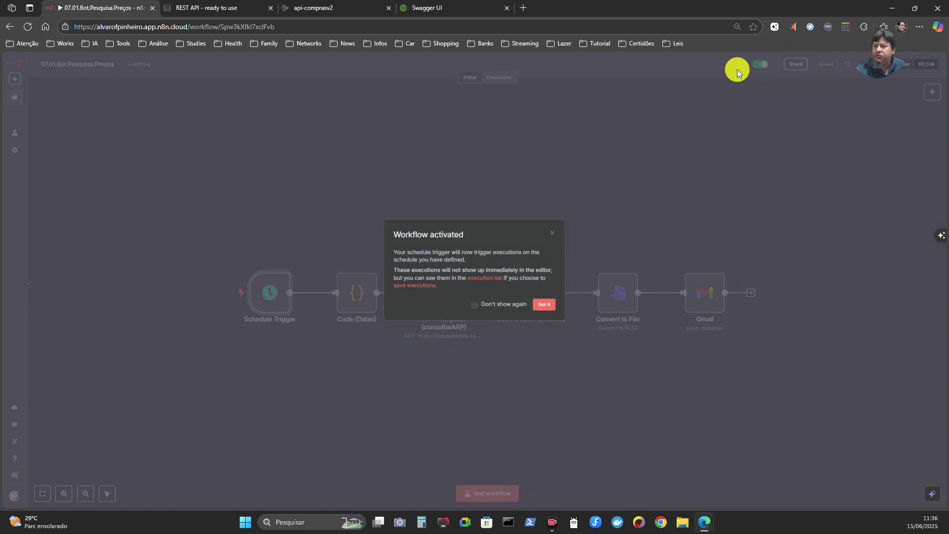
left_click(546, 302)
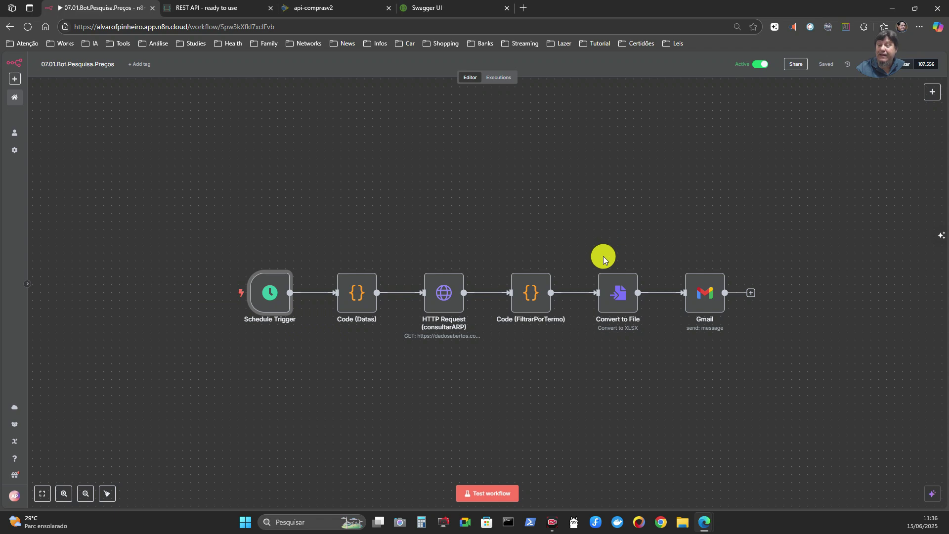
left_click(755, 68)
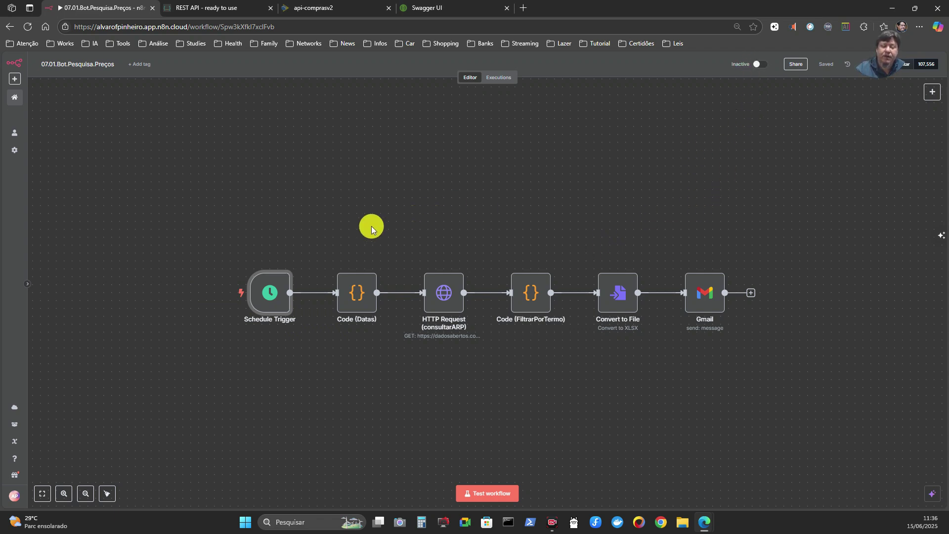
- Test the Schedule Trigger node on its own to generate its output, and return to the canvas
mouse_move(265, 292)
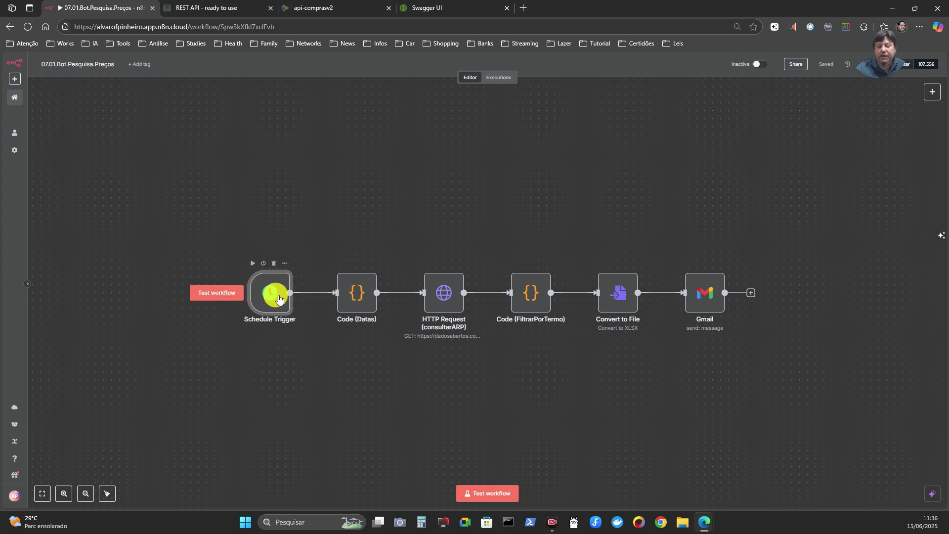
double_click(277, 295)
left_click(142, 78)
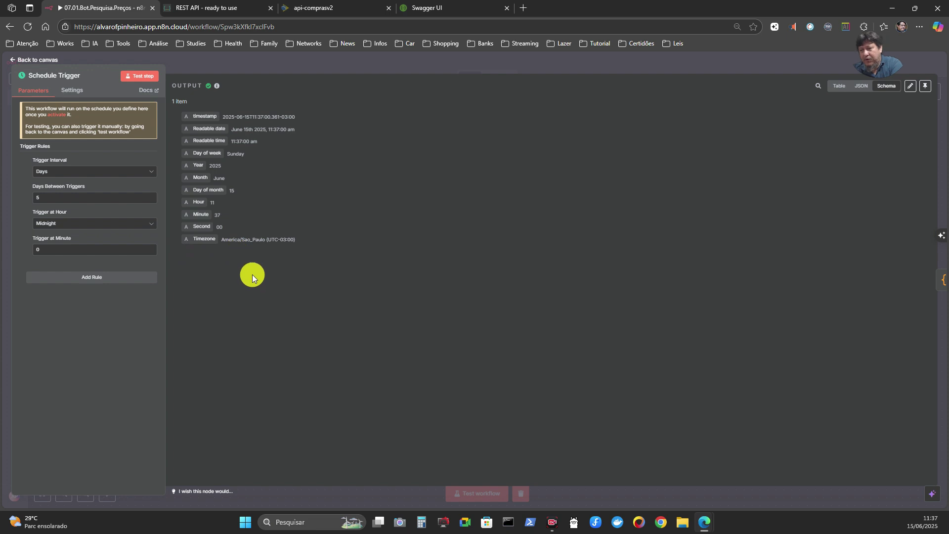
left_click(353, 59)
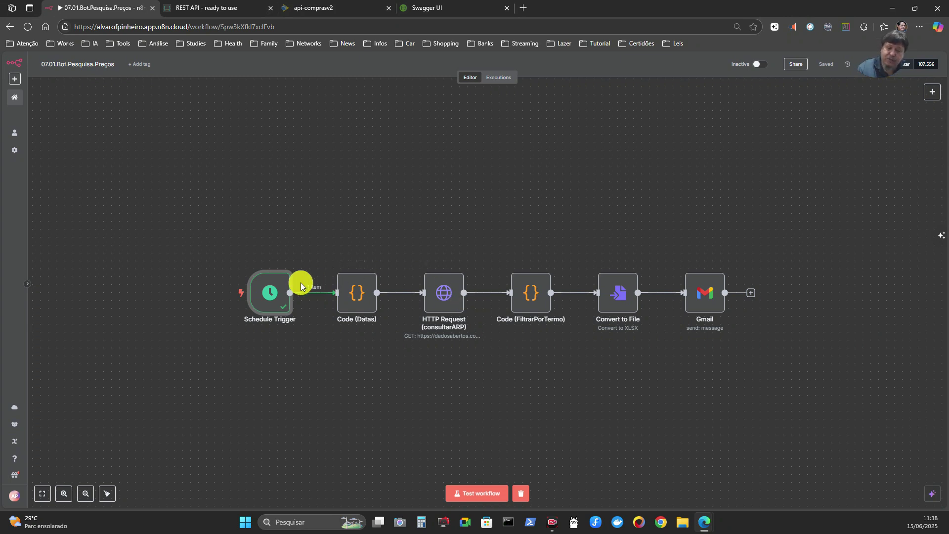
- Open the Code (Datas) node and review the options for its language and run mode without changing them
mouse_move(318, 307)
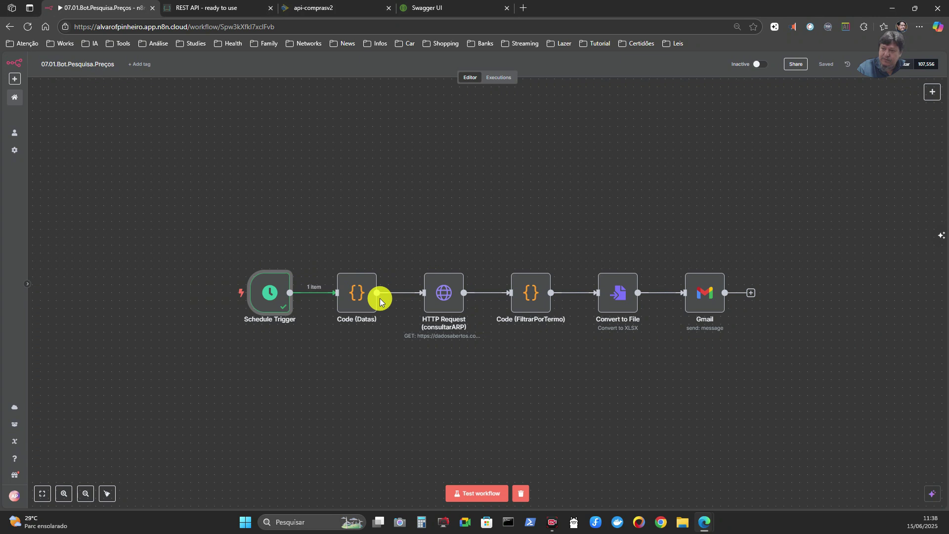
left_click(358, 298)
double_click(357, 297)
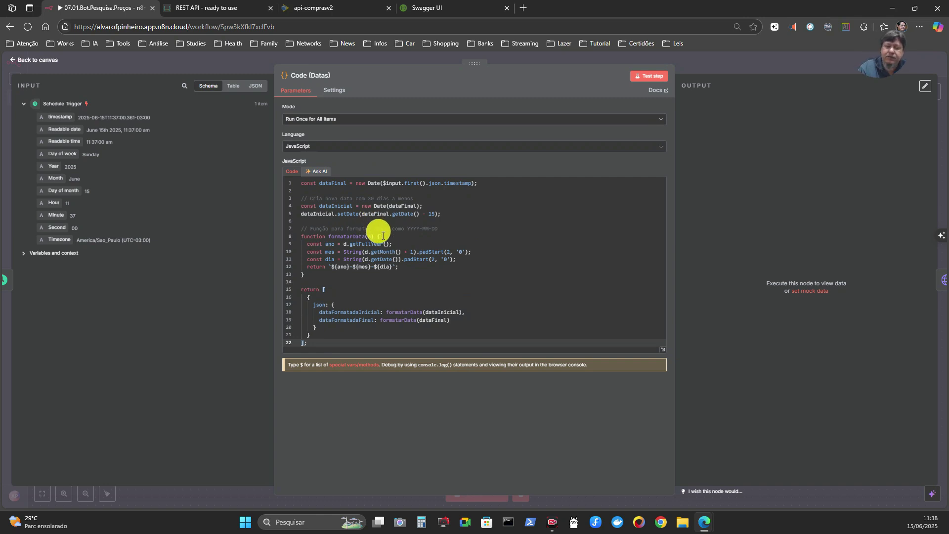
left_click(310, 150)
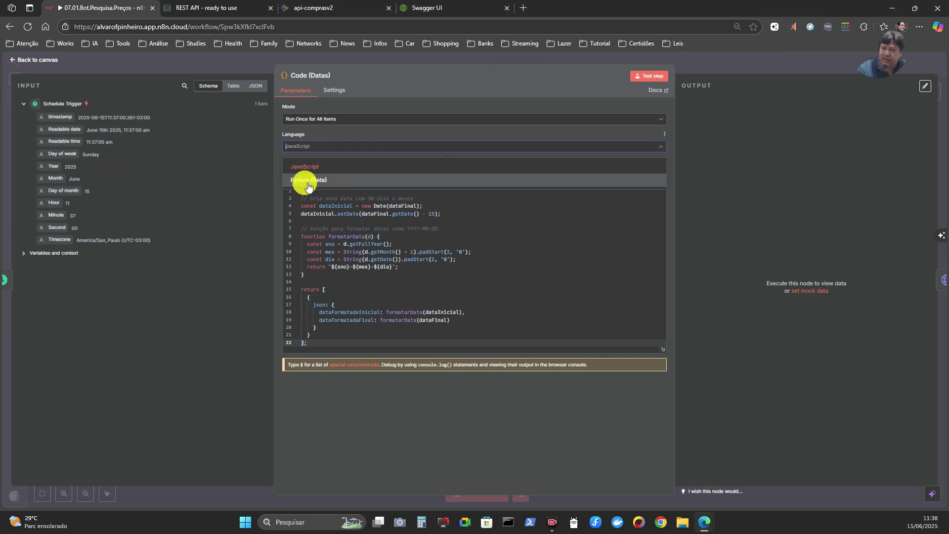
left_click(277, 137)
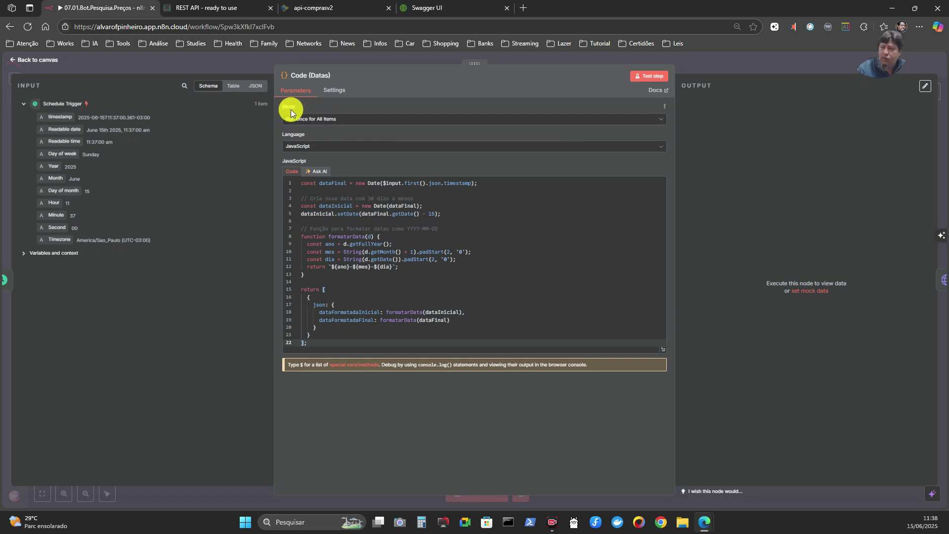
left_click(346, 122)
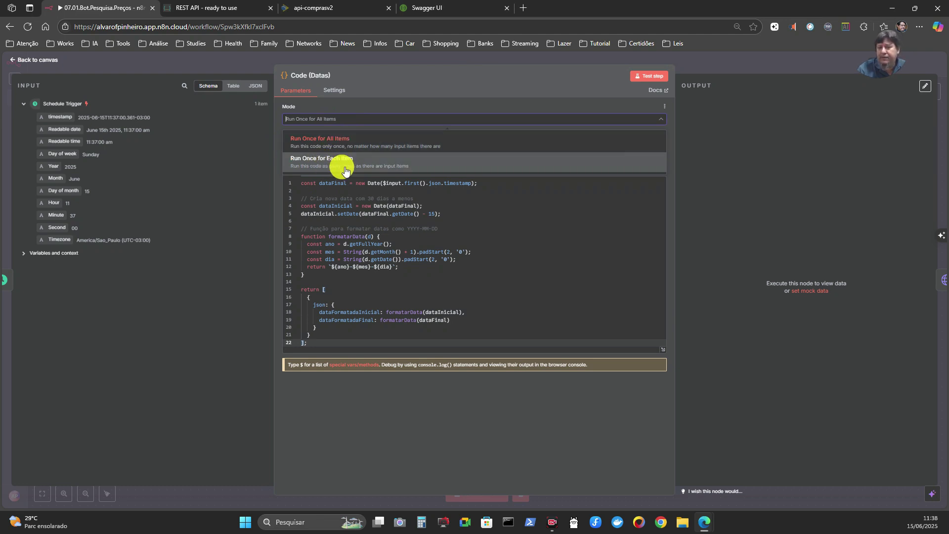
left_click(279, 117)
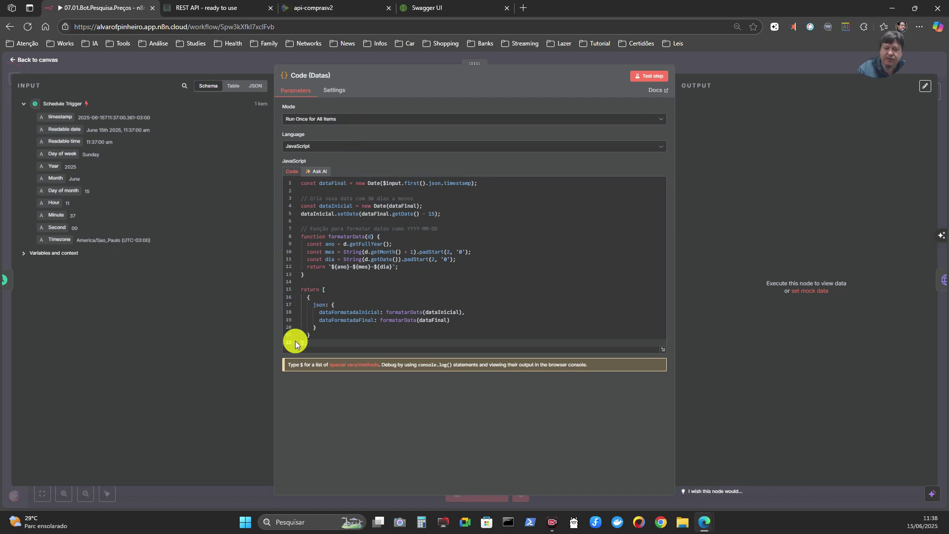
- Update the comment above the dataInicial declaration to say 15 days instead of 30
left_click_drag(304, 346, 282, 173)
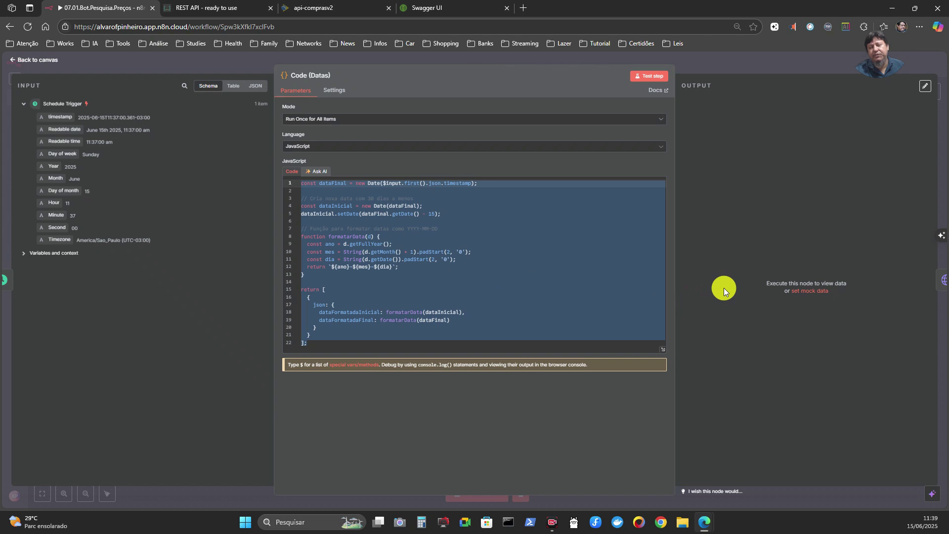
left_click(327, 343)
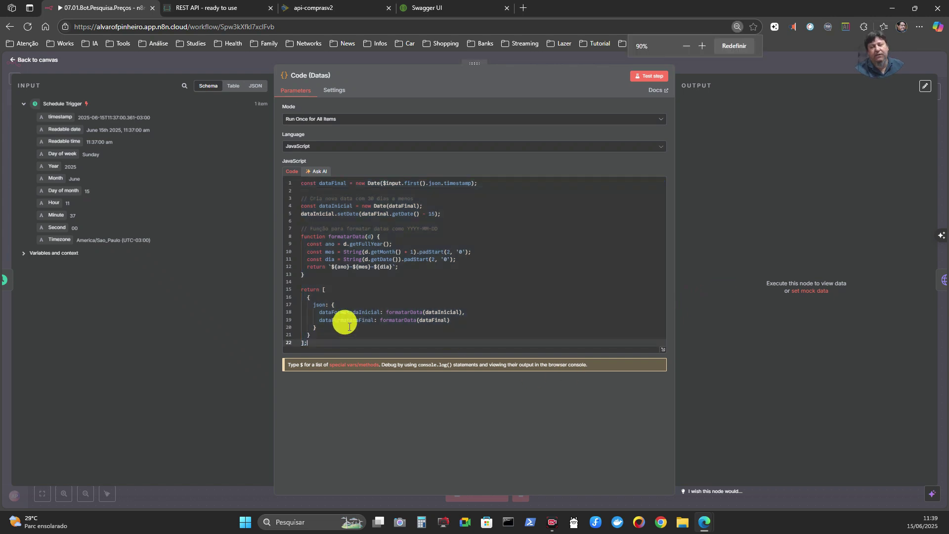
key("ctrl+plus")
key("ctrl+plus")
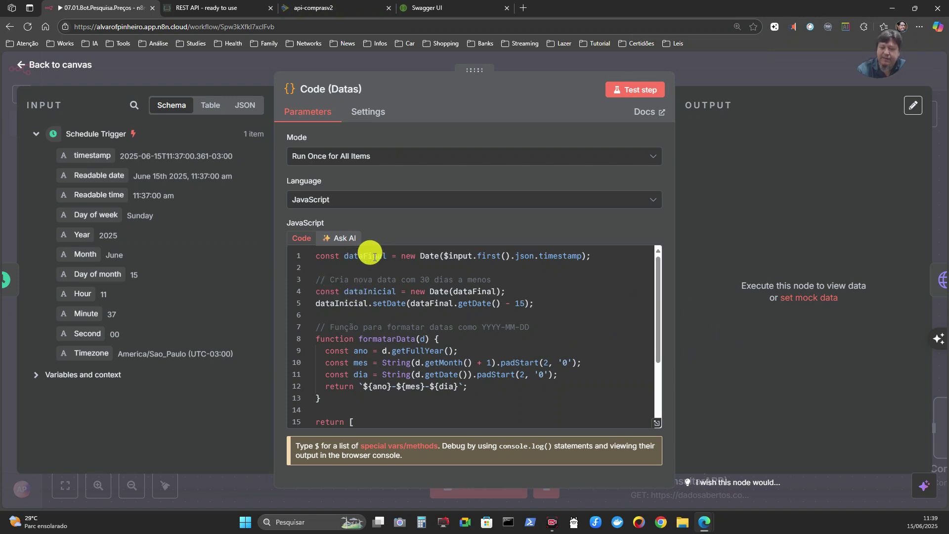
left_click(348, 256)
double_click(349, 256)
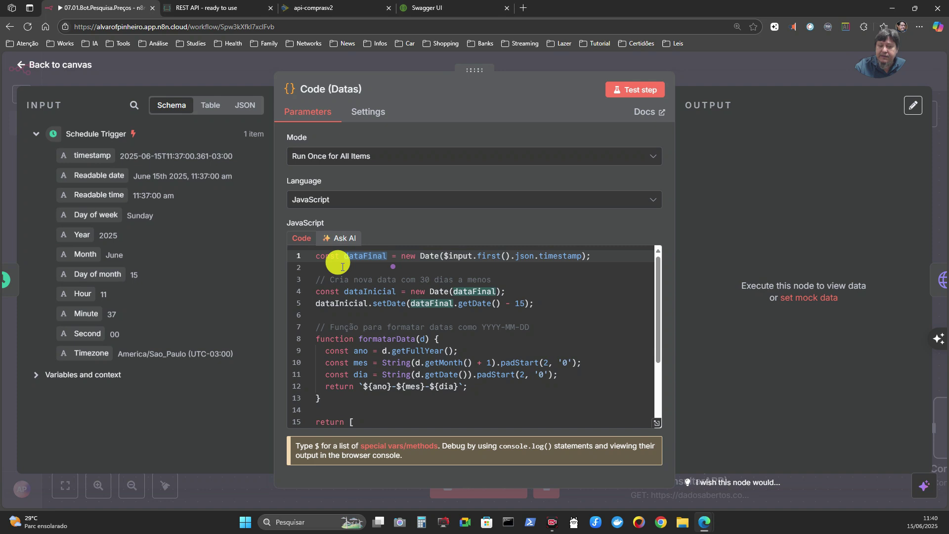
double_click(409, 280)
type("15")
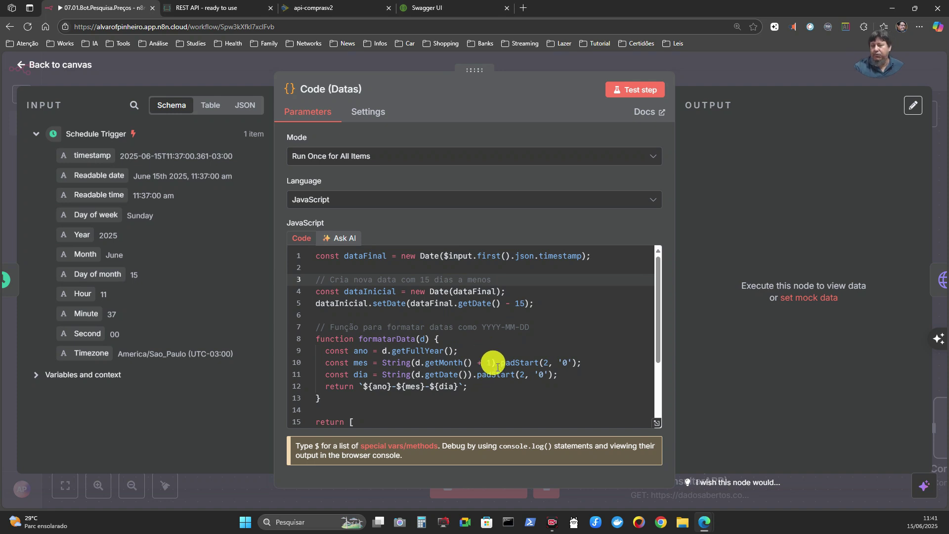
- Examine the formatarData function and the returned JSON fields for the formatted start and end dates
mouse_move(489, 378)
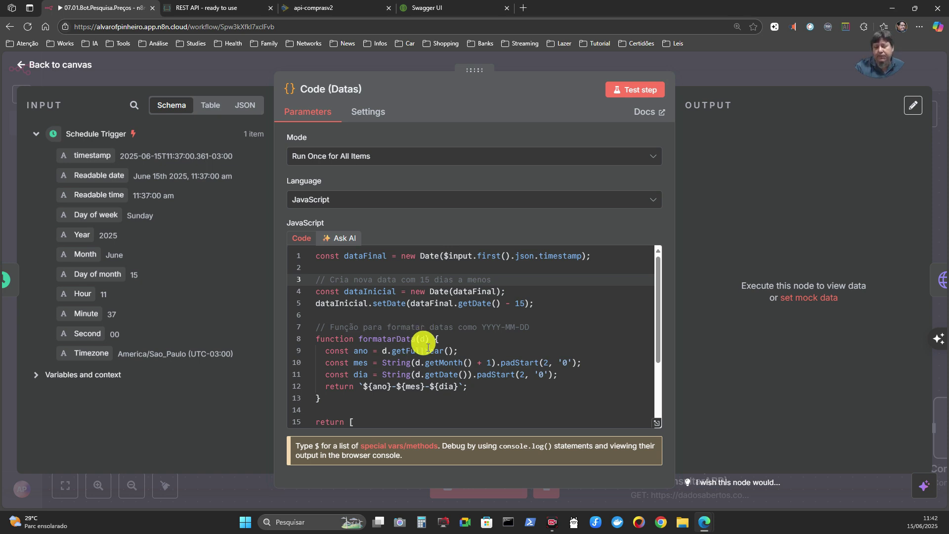
scroll(366, 378, "down", 2)
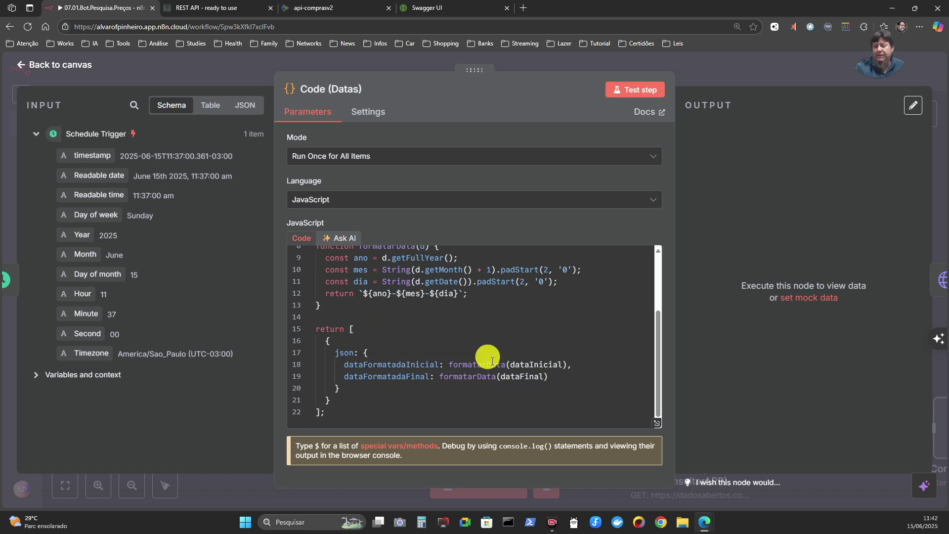
scroll(455, 351, "up", 2)
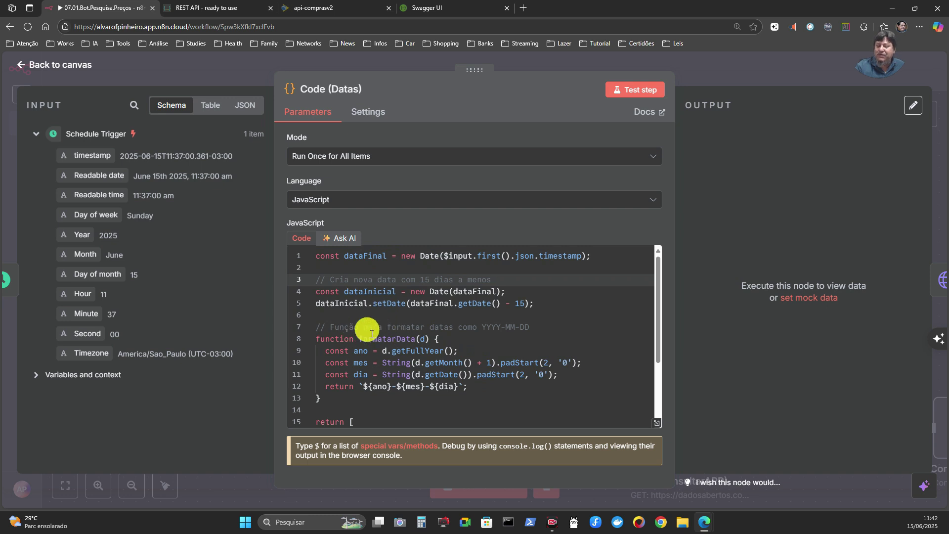
scroll(531, 380, "down", 2)
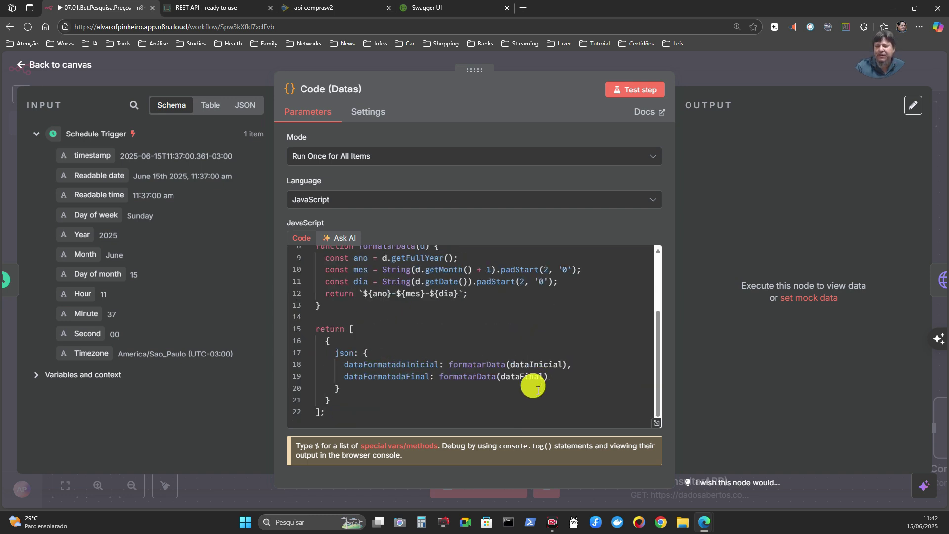
mouse_move(525, 381)
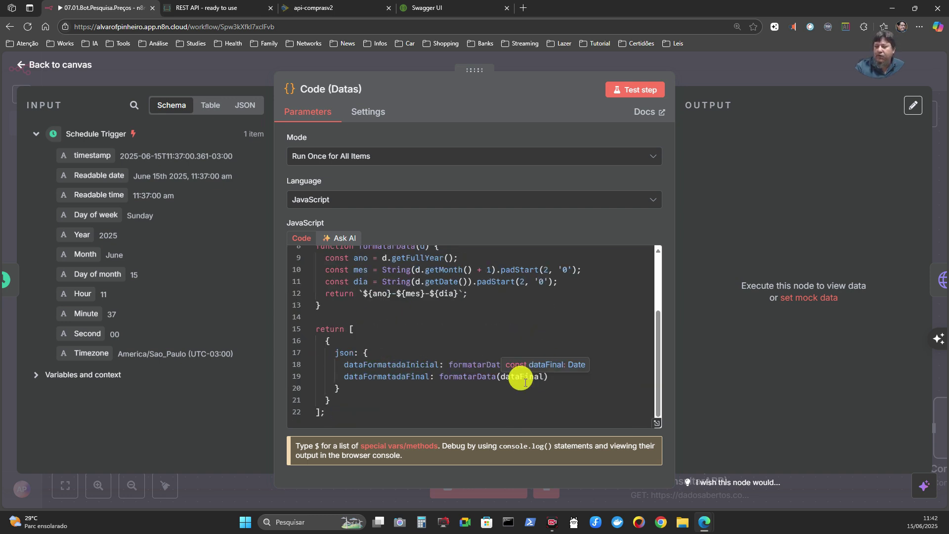
- Review the date code, test the Code (Datas) node on its own, and return to the canvas with the whole workflow fitted
scroll(508, 335, "up", 2)
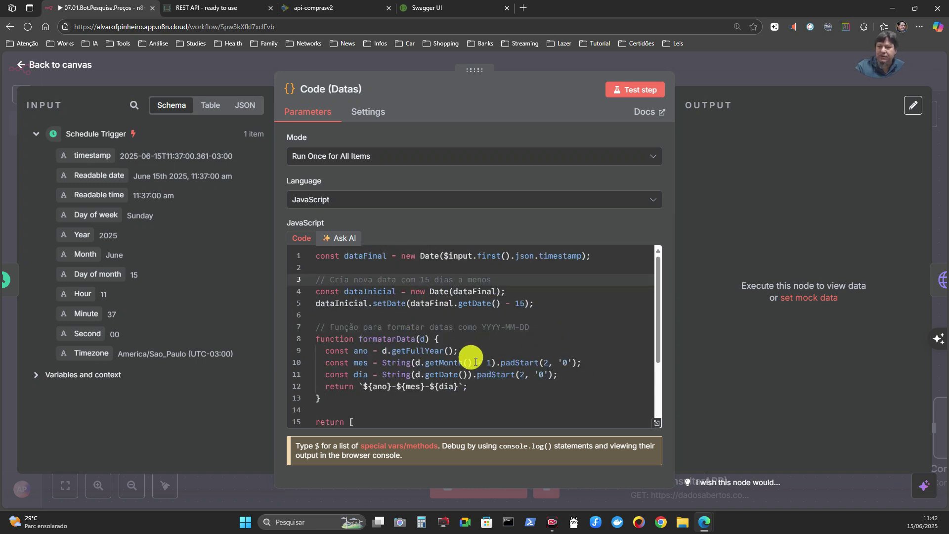
scroll(457, 357, "down", 2)
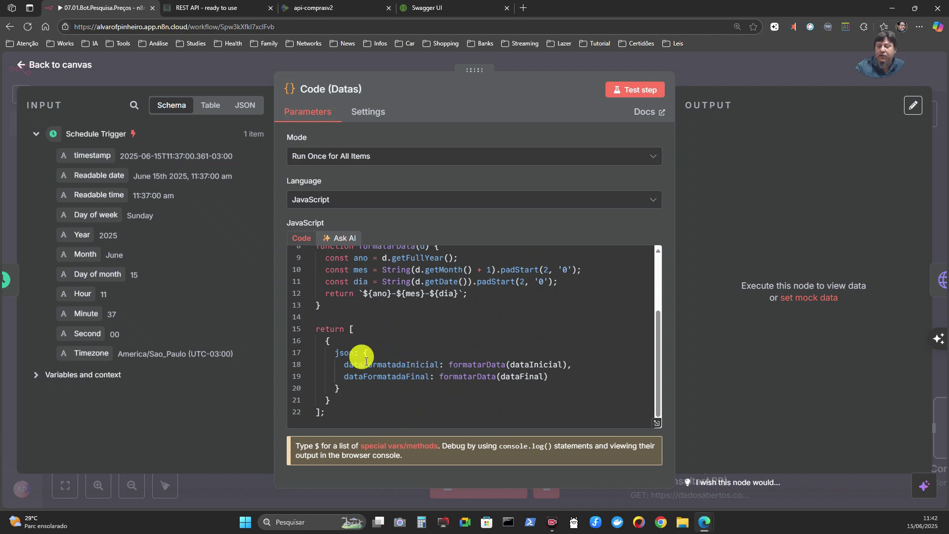
scroll(475, 359, "up", 1)
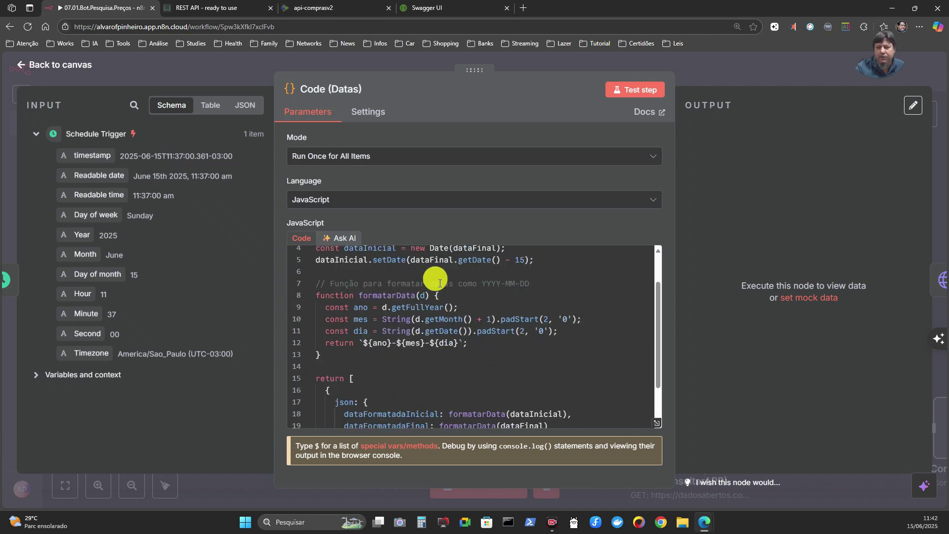
scroll(495, 378, "down", 1)
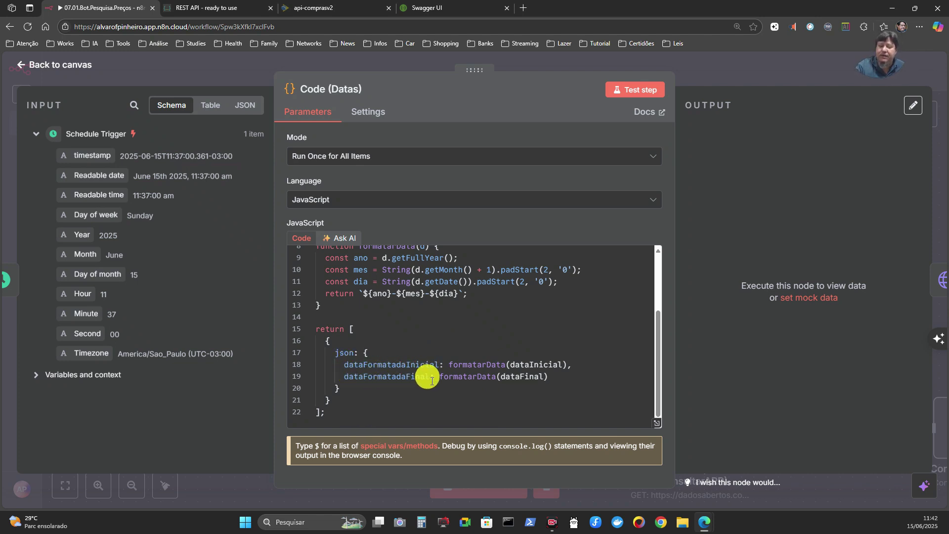
scroll(416, 346, "up", 2)
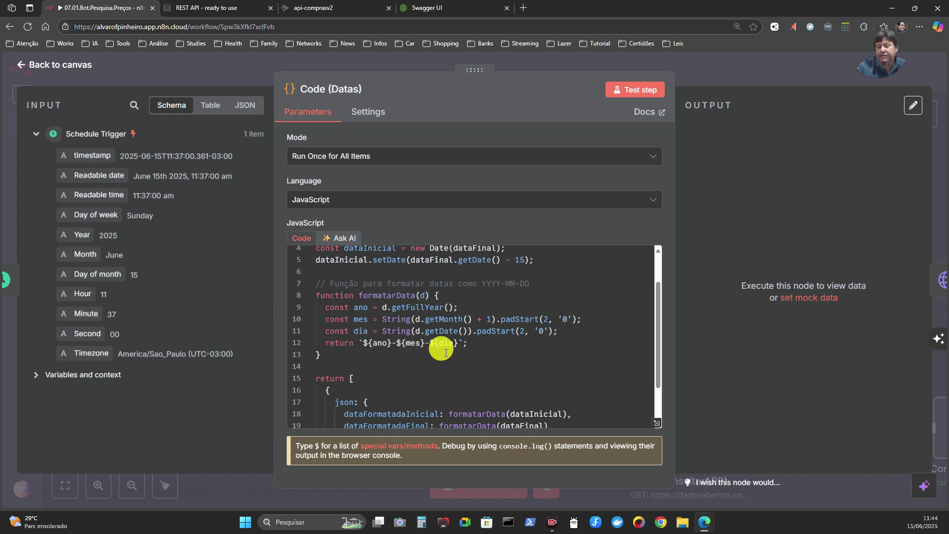
scroll(452, 350, "down", 1)
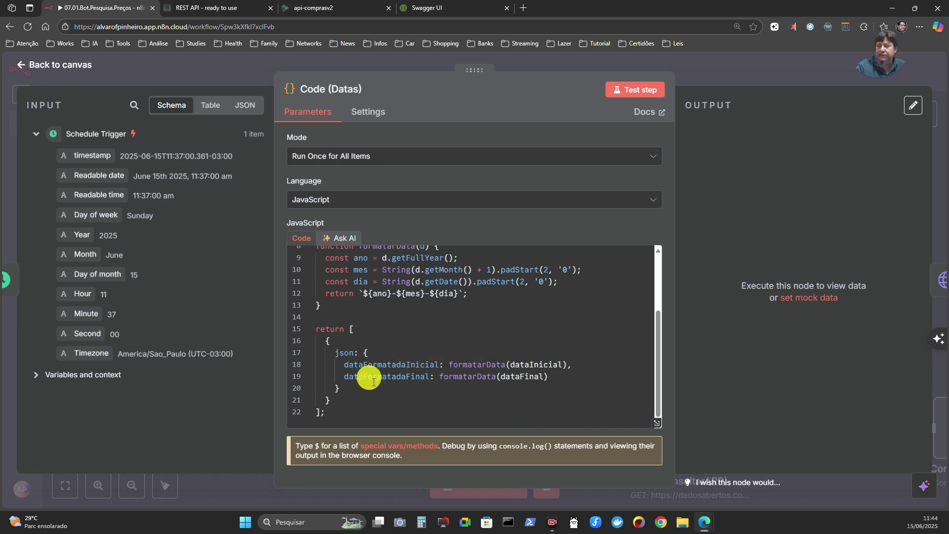
left_click(625, 93)
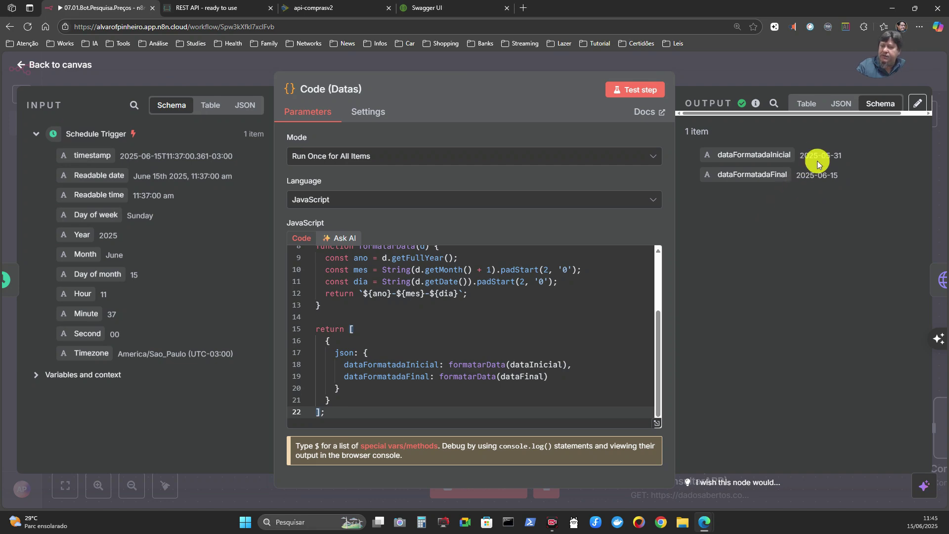
left_click(685, 62)
left_click(65, 484)
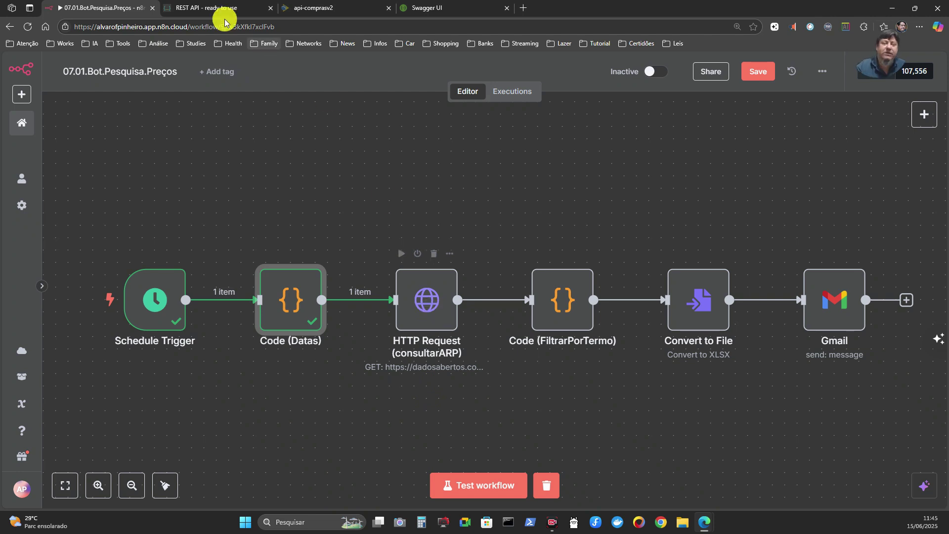
- Switch to the restful-api.dev page, reload it, and read through the sample response of the list-of-all-objects endpoint
left_click(206, 8)
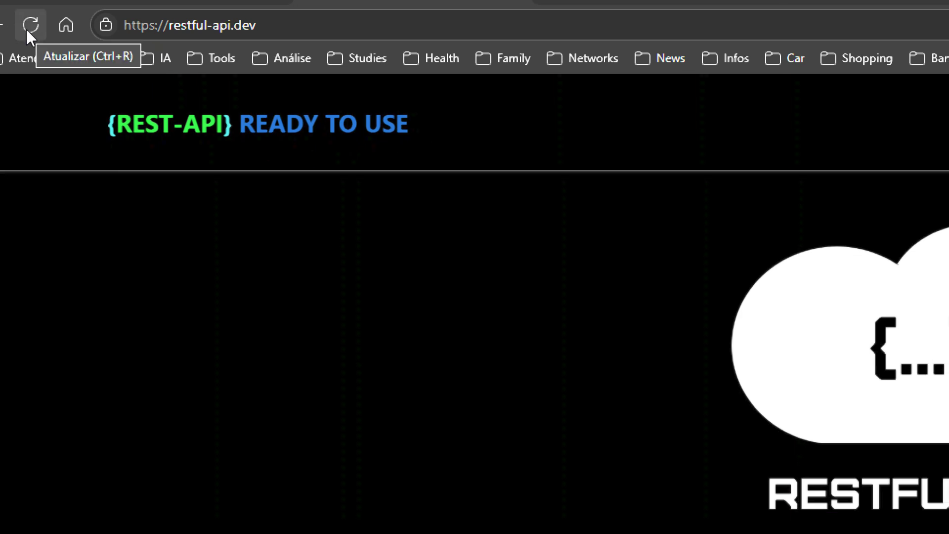
left_click(26, 28)
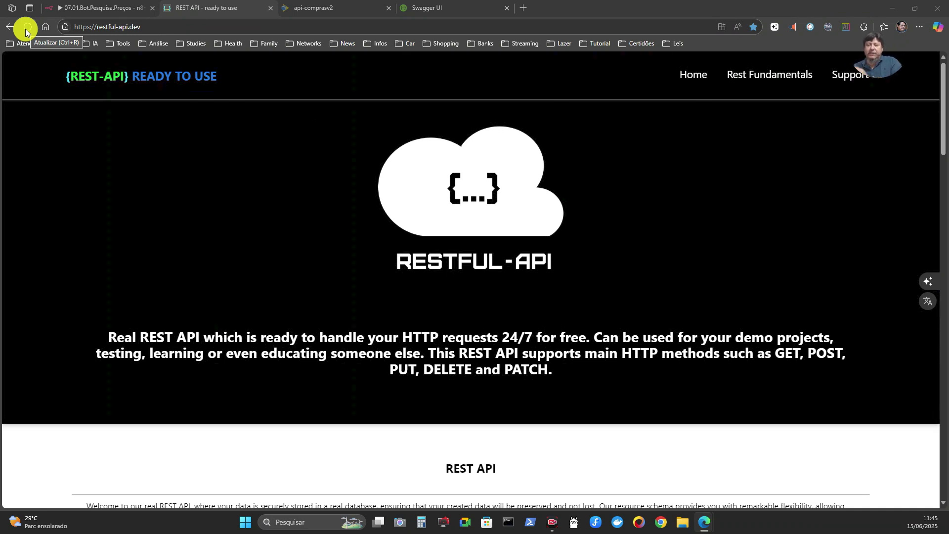
scroll(536, 291, "down", 6)
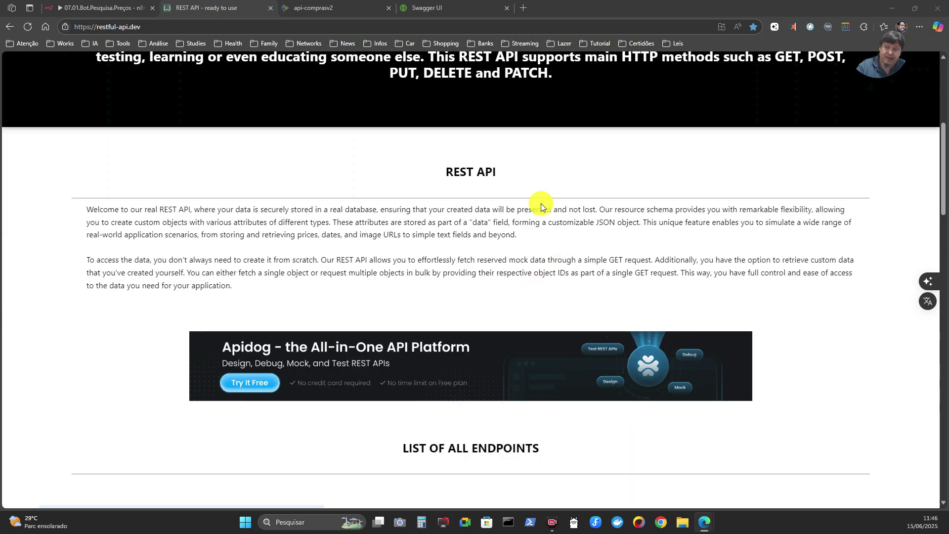
scroll(541, 202, "down", 6)
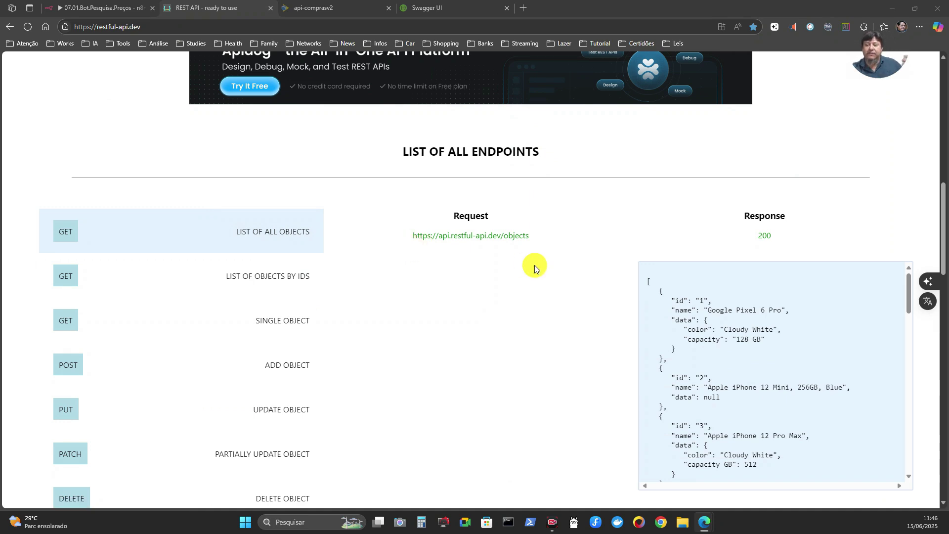
scroll(716, 280, "down", 2)
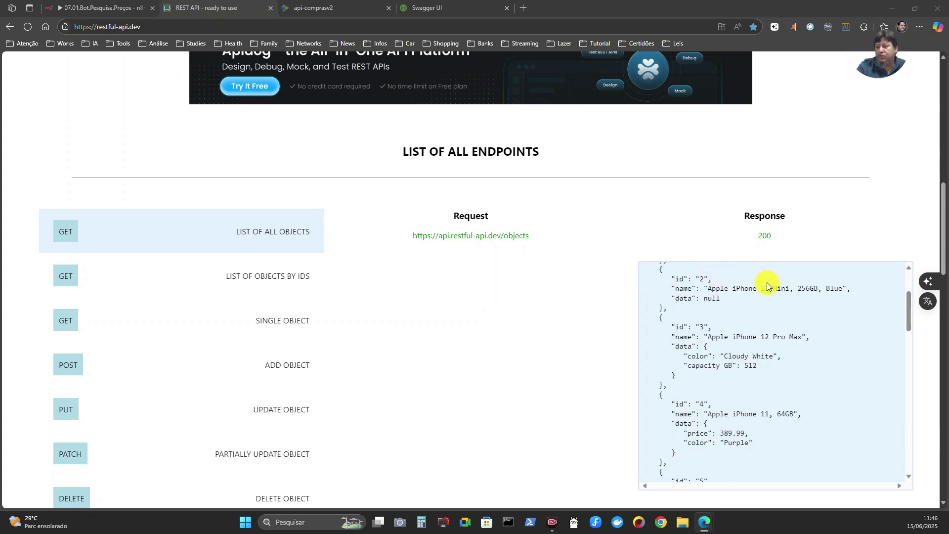
scroll(766, 287, "down", 7)
scroll(744, 309, "down", 3)
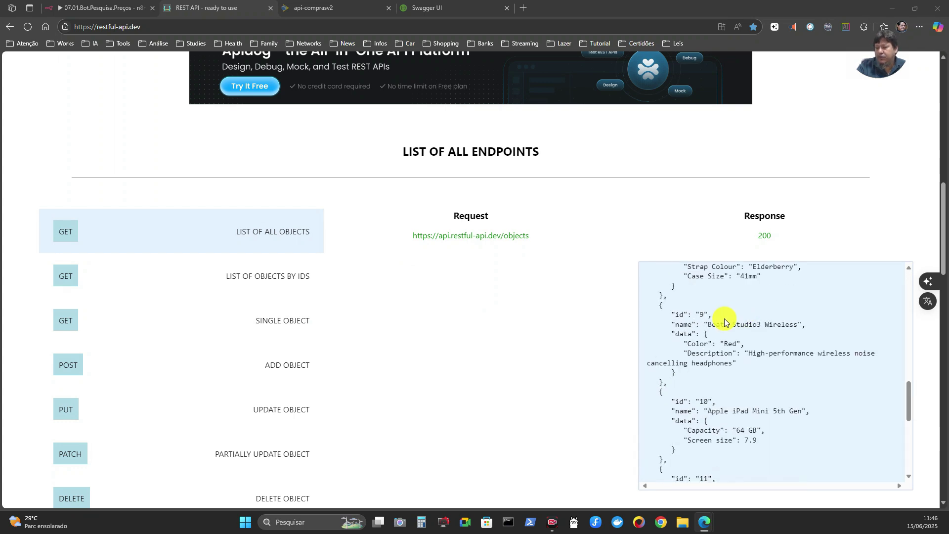
scroll(764, 346, "down", 5)
scroll(766, 353, "down", 1)
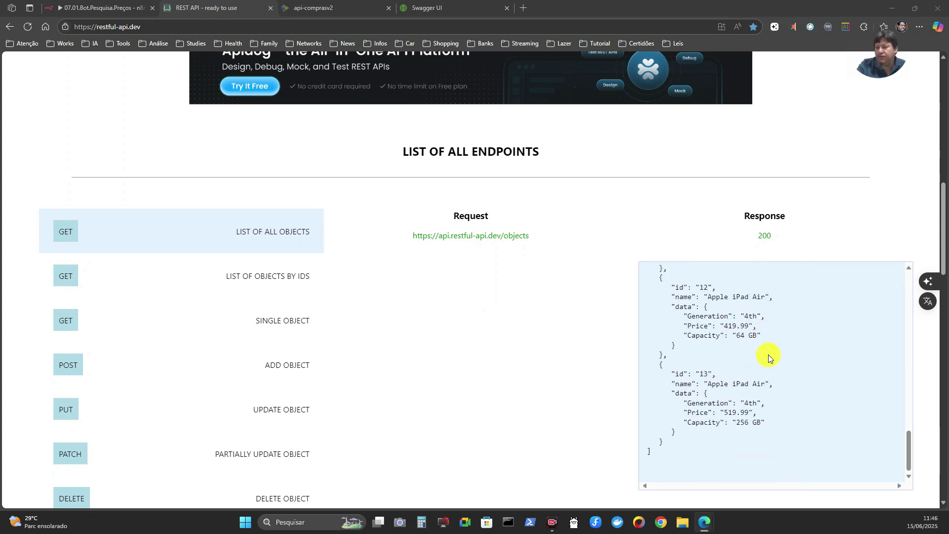
- Examine the example requests and responses for listing objects by IDs, getting a single object and adding an object
left_click(243, 279)
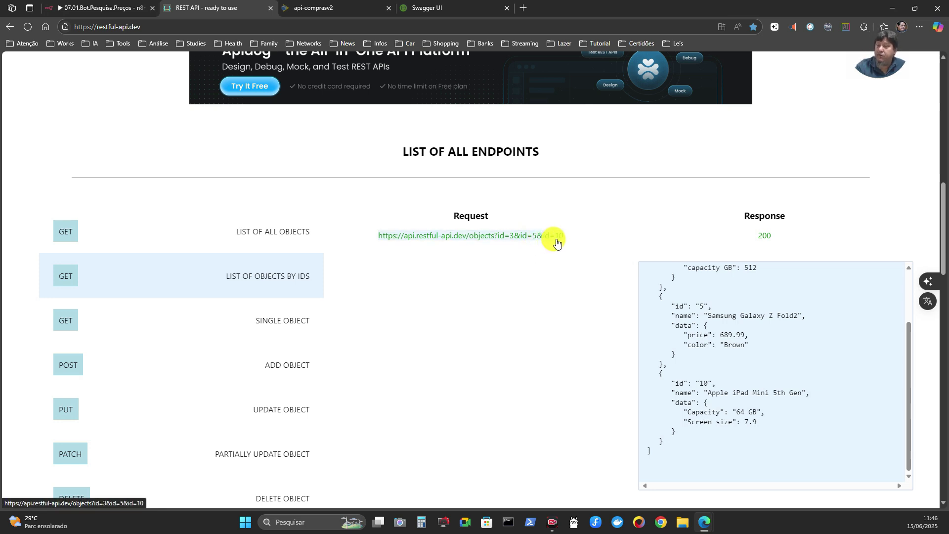
scroll(811, 392, "up", 1)
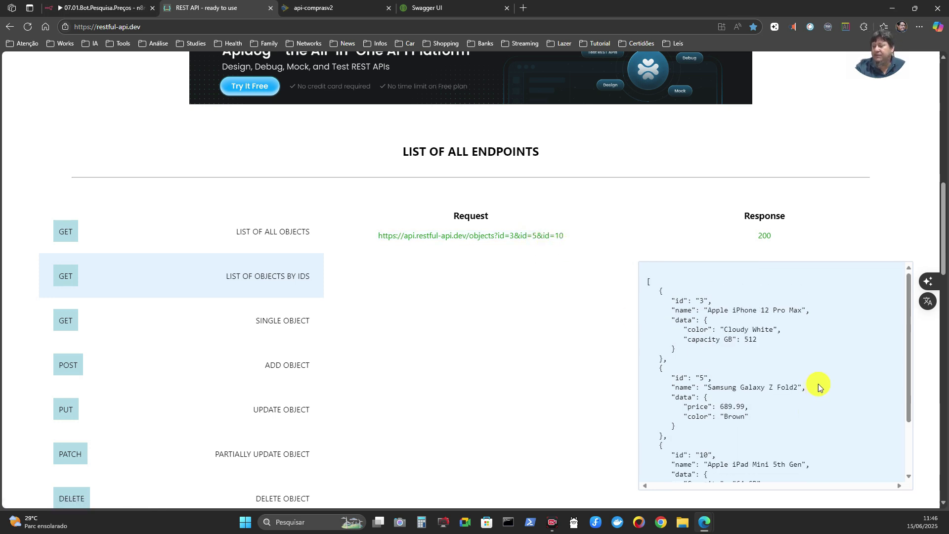
scroll(819, 391, "down", 3)
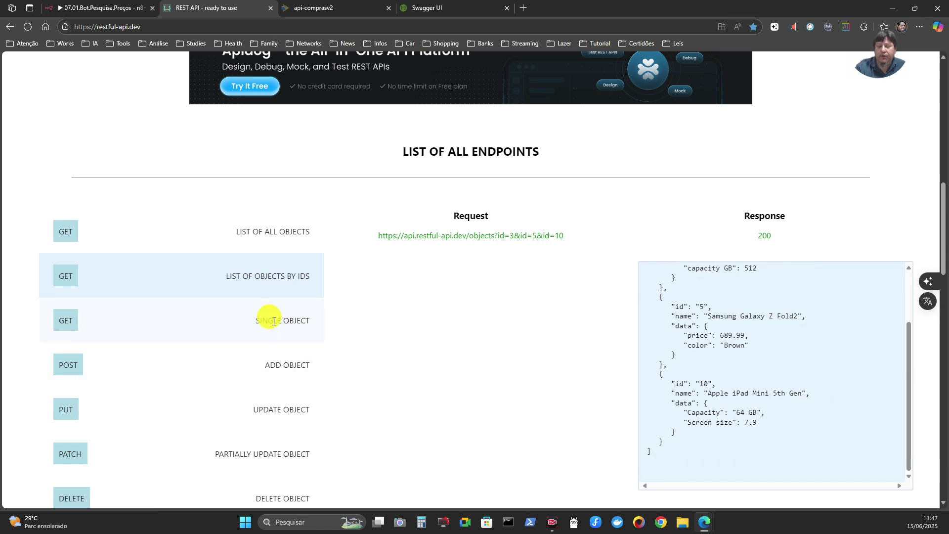
left_click(273, 321)
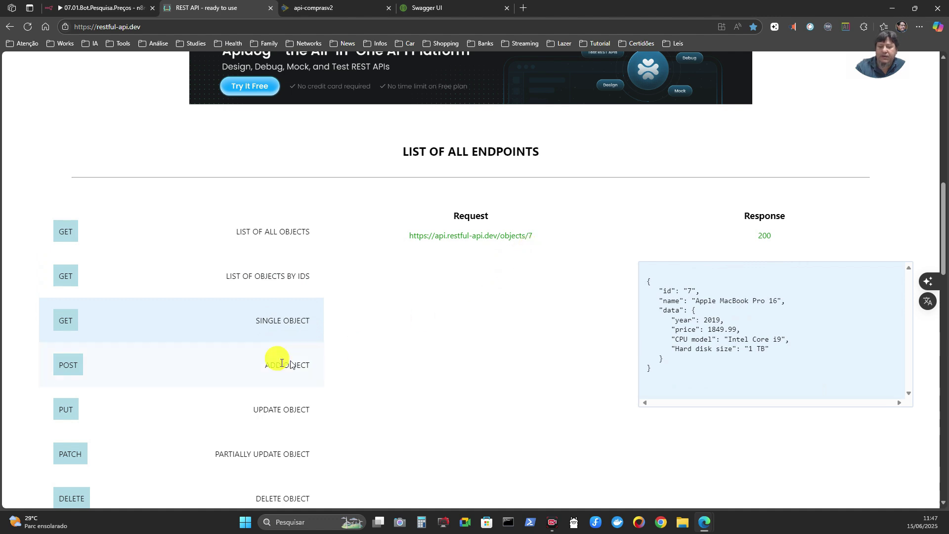
left_click(279, 371)
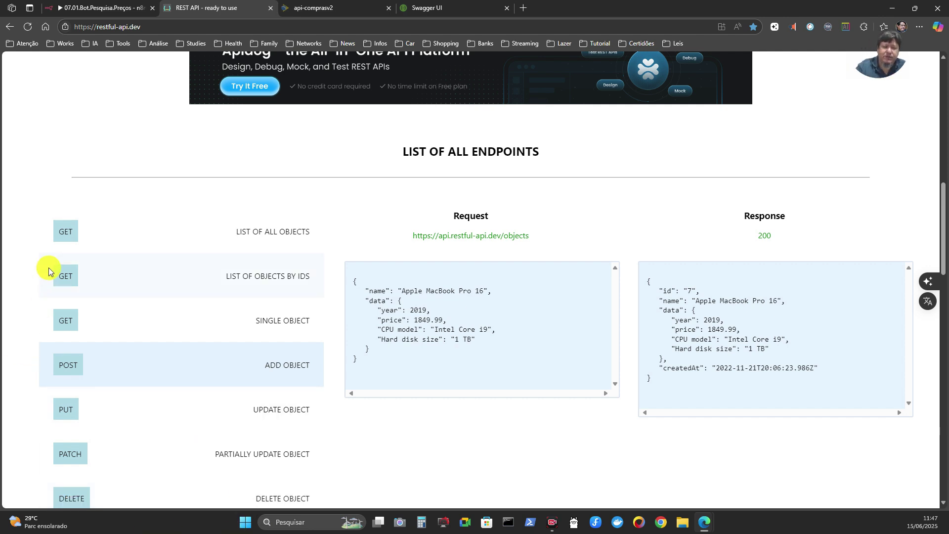
- Compare the two GET list examples, all objects and by IDs, with the POST example that adds an object
left_click(73, 231)
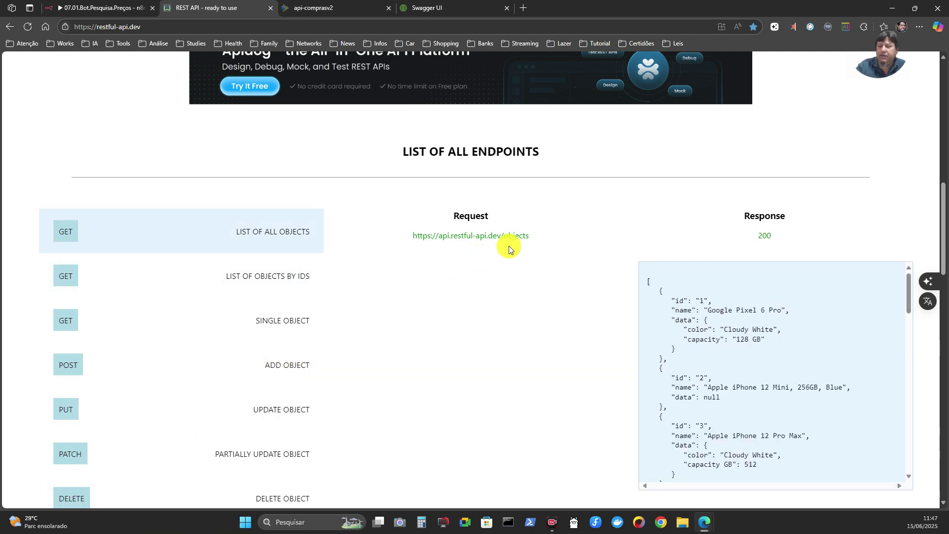
left_click(59, 273)
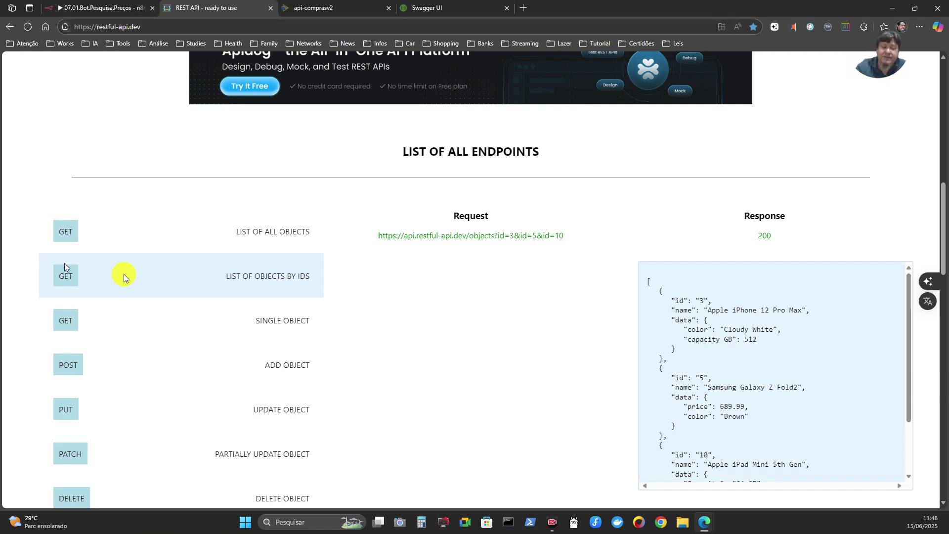
left_click(60, 374)
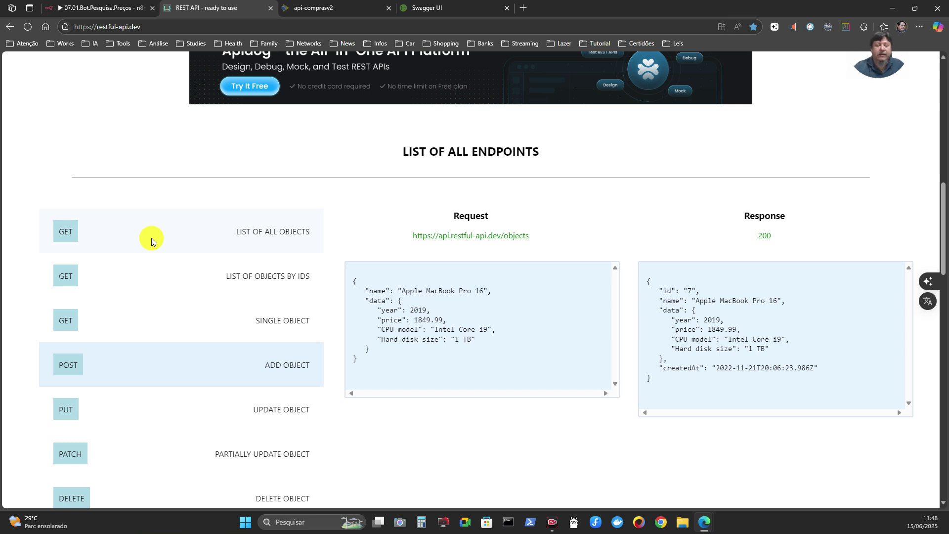
- Examine the PUT, PATCH and DELETE examples for updating, partially updating and deleting an object
left_click(283, 404)
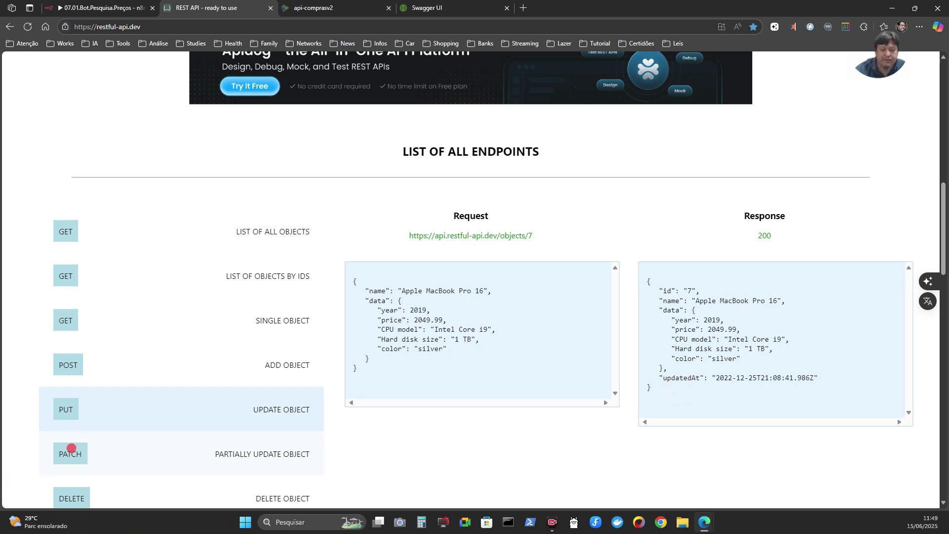
left_click(72, 452)
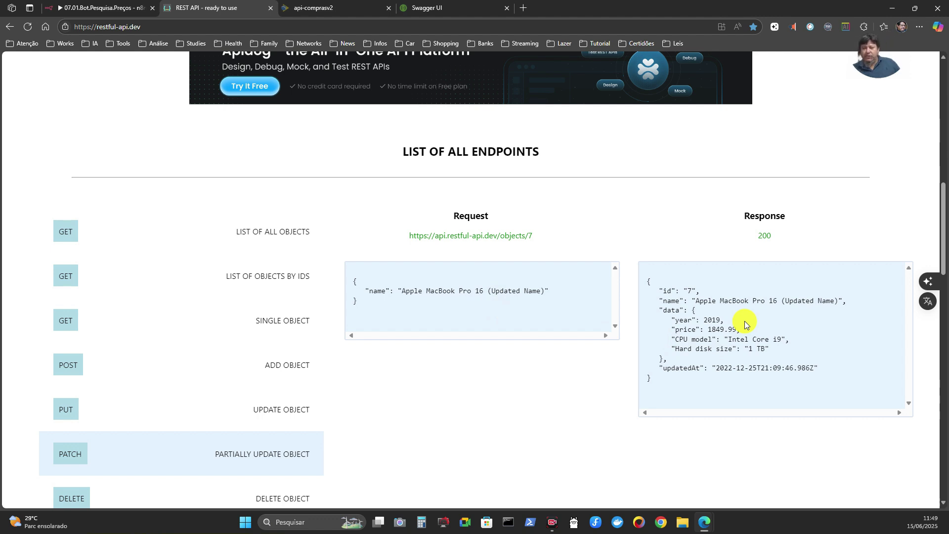
scroll(435, 352, "down", 2)
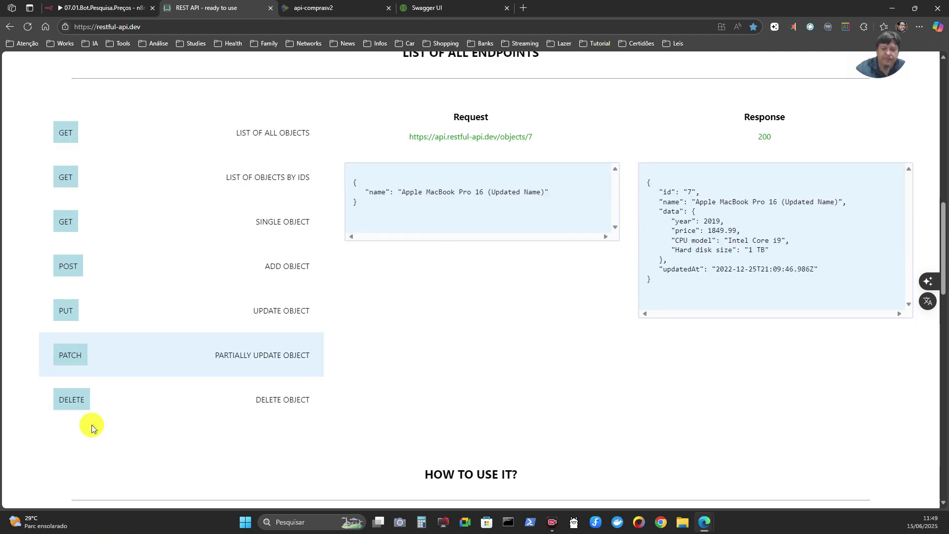
left_click(71, 399)
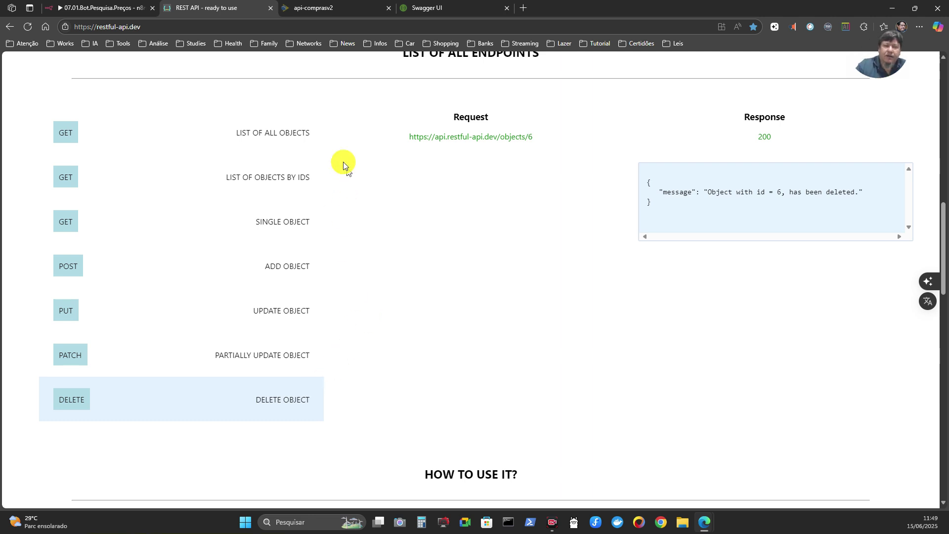
scroll(353, 162, "up", 6)
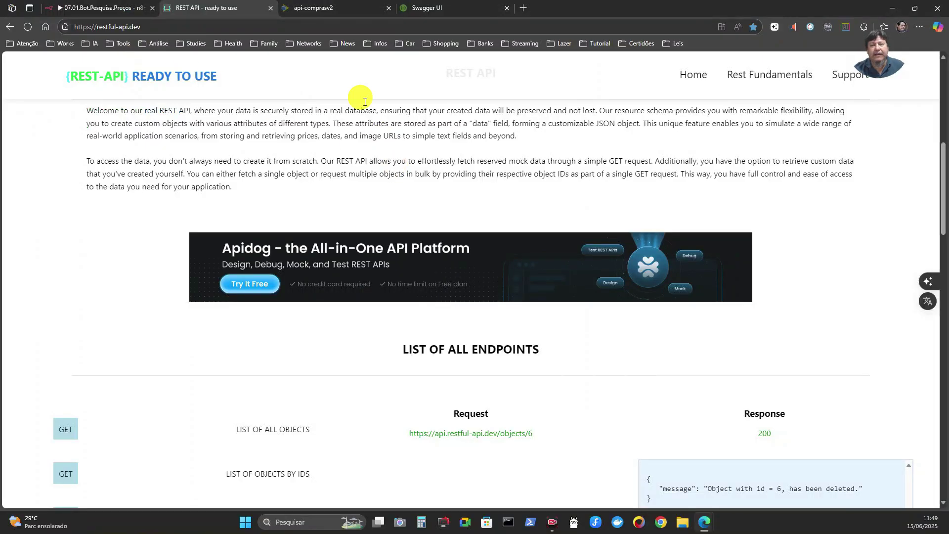
- View the API Compras Swagger documentation, and open the bookmarked SmartBear API Hub site in a new browser tab
key("ctrl+Tab")
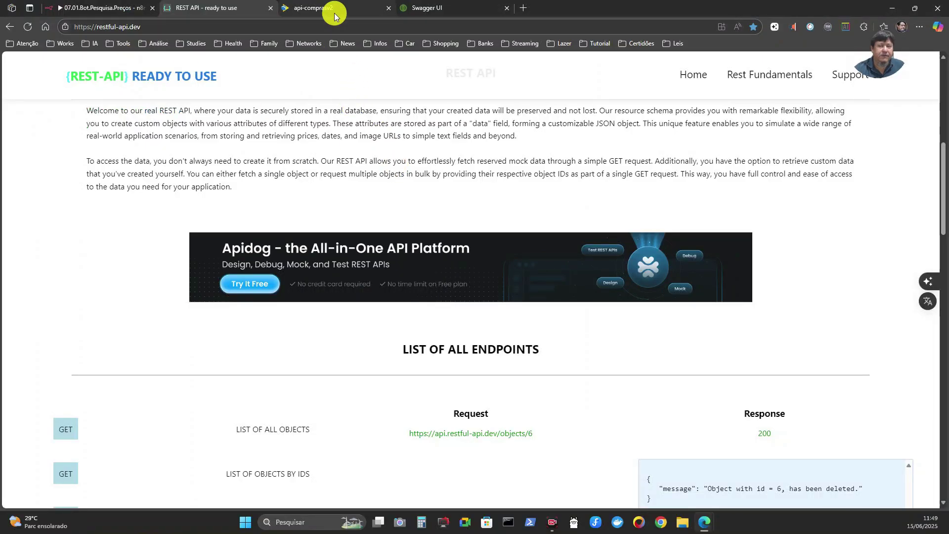
left_click(458, 11)
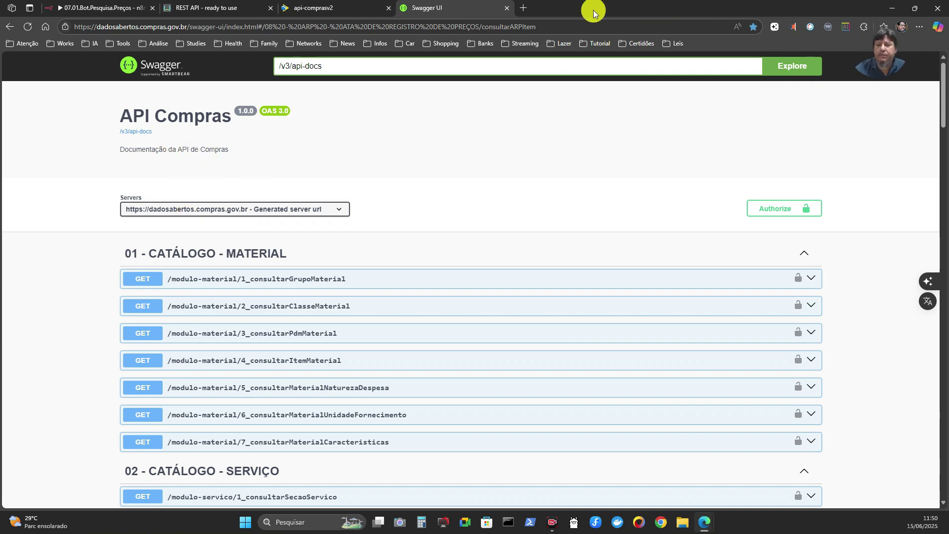
left_click(523, 8)
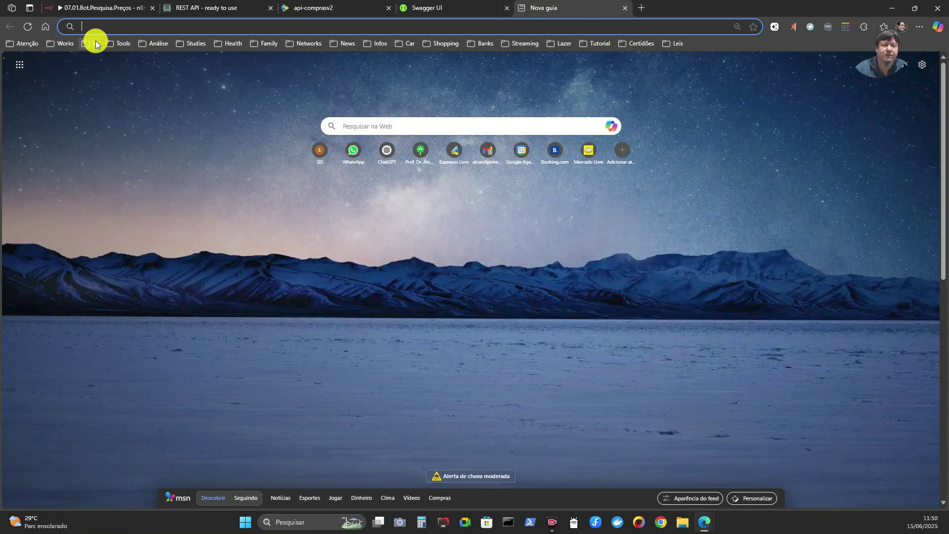
left_click(93, 43)
mouse_move(128, 128)
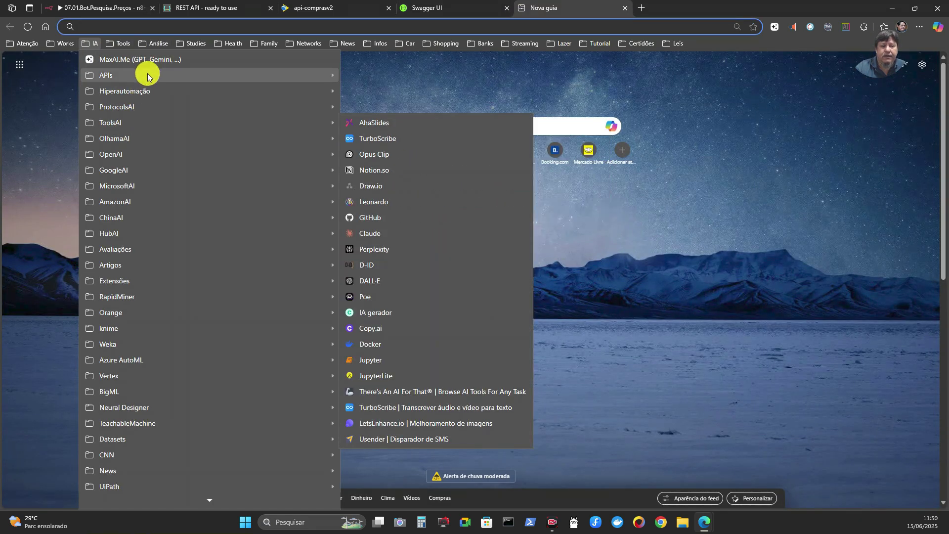
mouse_move(141, 75)
left_click(410, 112)
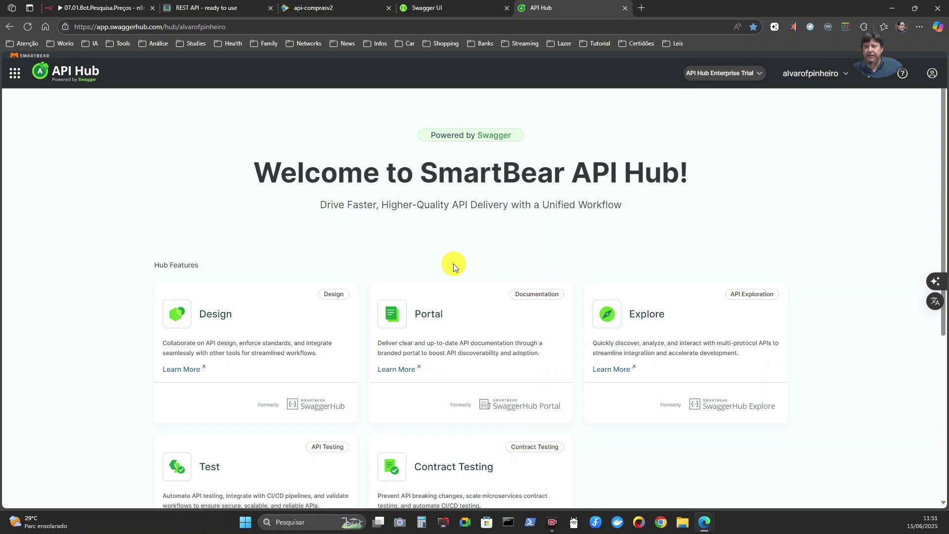
- Return to the API Compras Swagger documentation and bring up the Compras.gov.br open data API user manual
left_click(461, 10)
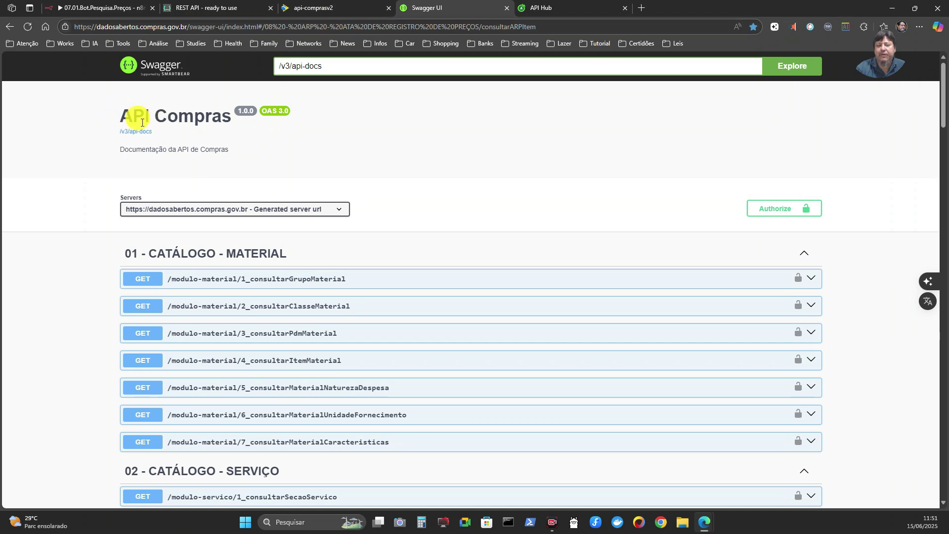
left_click(352, 11)
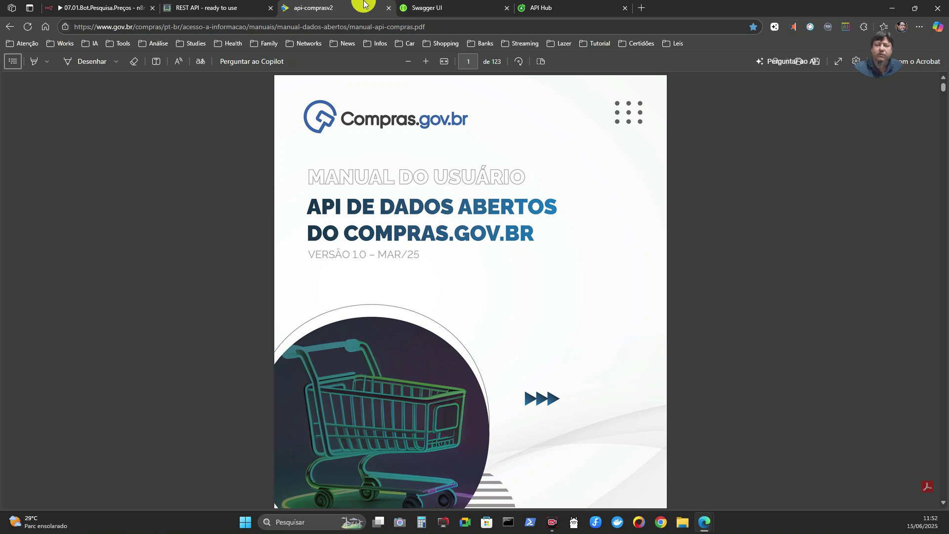
- Return to the API Compras Swagger documentation and review its endpoint groups from 01 - Catálogo - Material to 08 - ARP - Ata de Registro de Preços
left_click(450, 9)
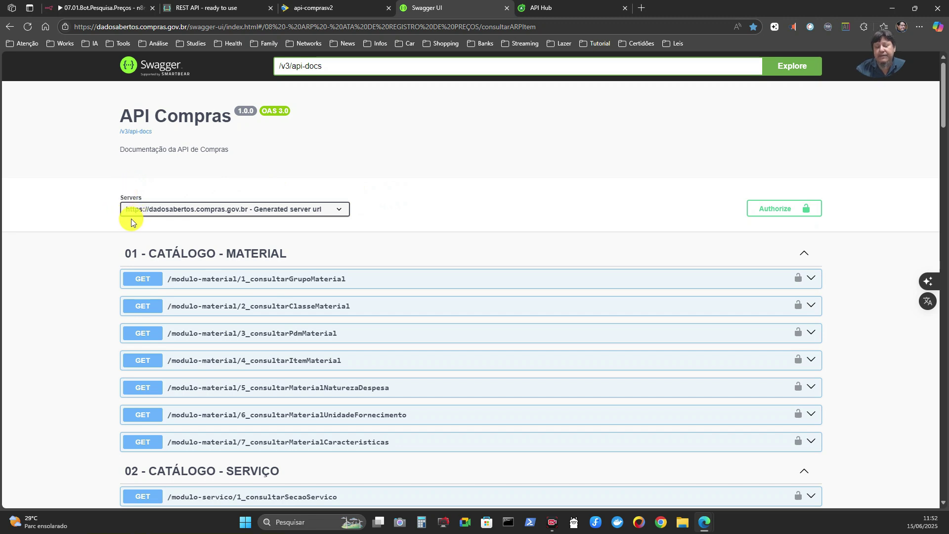
key("ctrl+plus")
key("ctrl+plus")
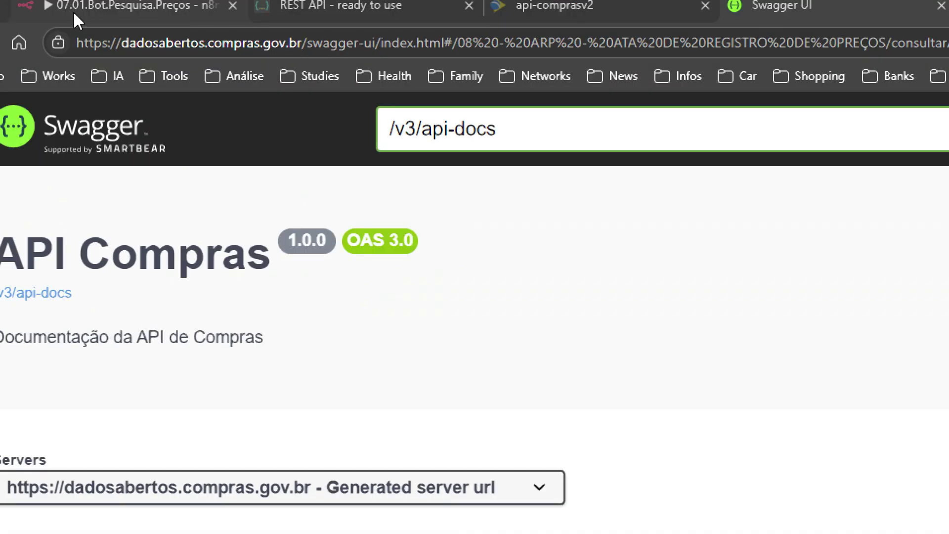
mouse_move(73, 10)
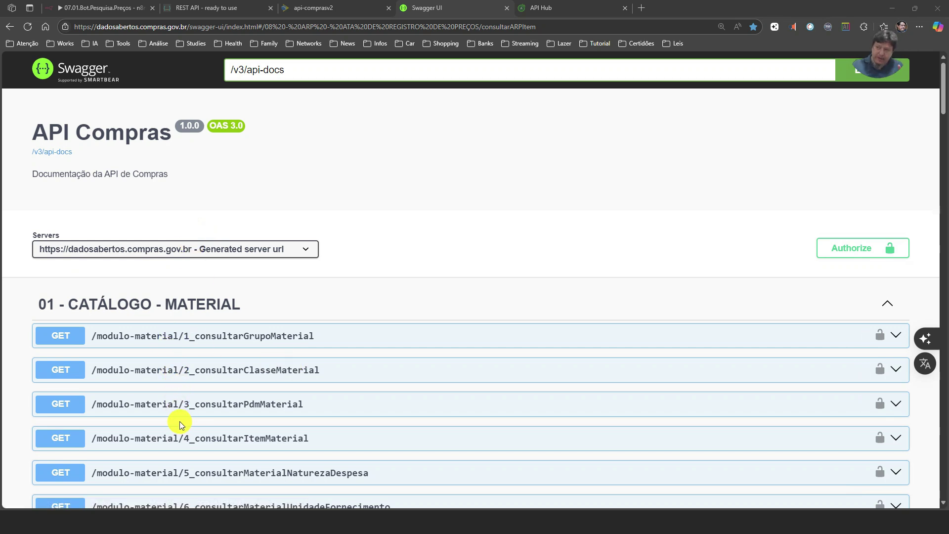
scroll(287, 339, "down", 6)
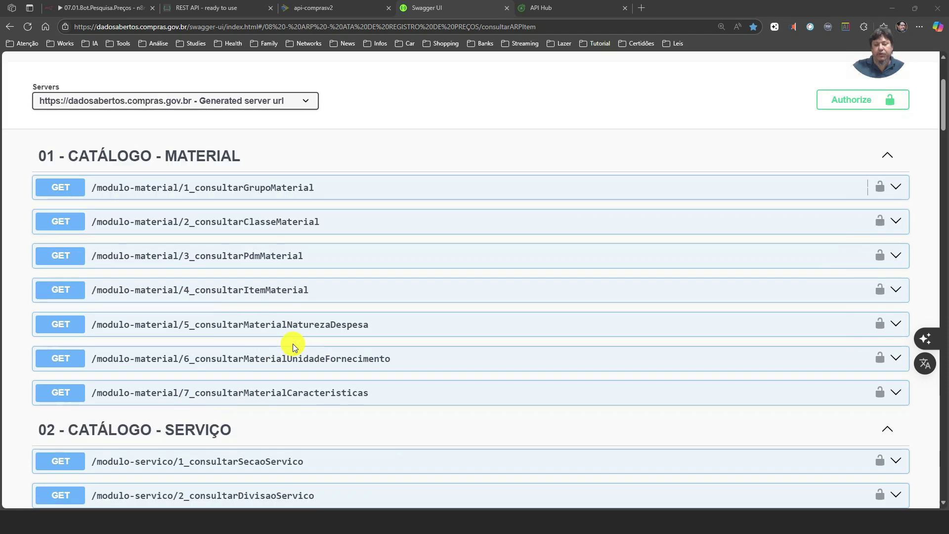
scroll(295, 352, "down", 3)
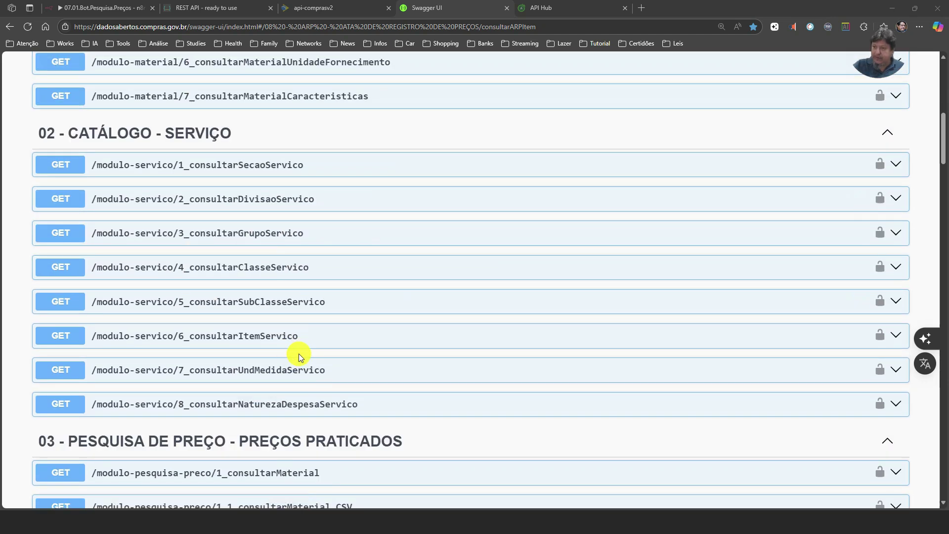
scroll(294, 368, "down", 11)
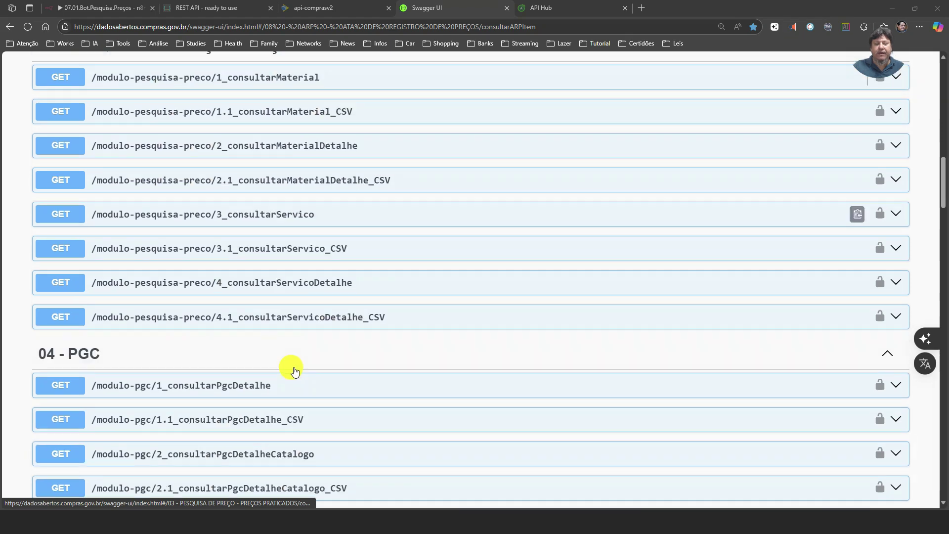
scroll(295, 370, "down", 20)
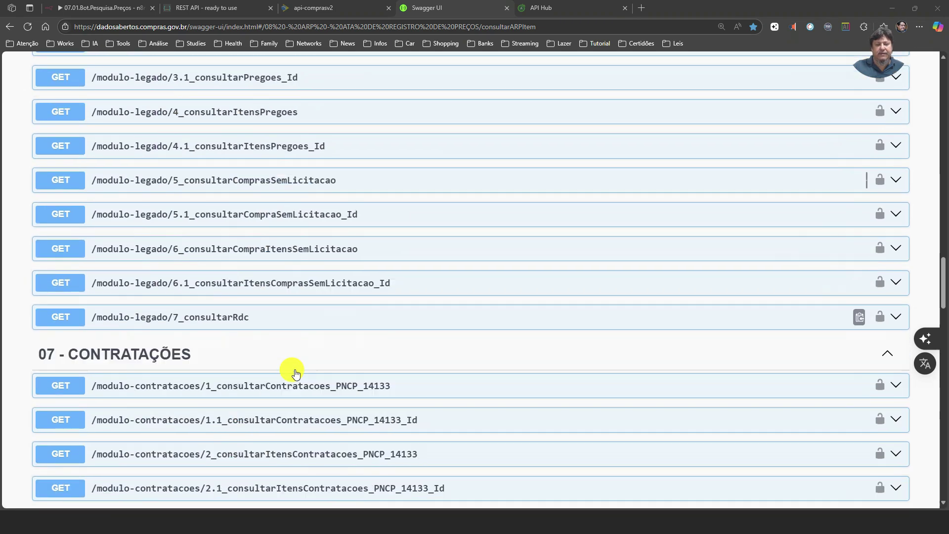
scroll(294, 371, "down", 2)
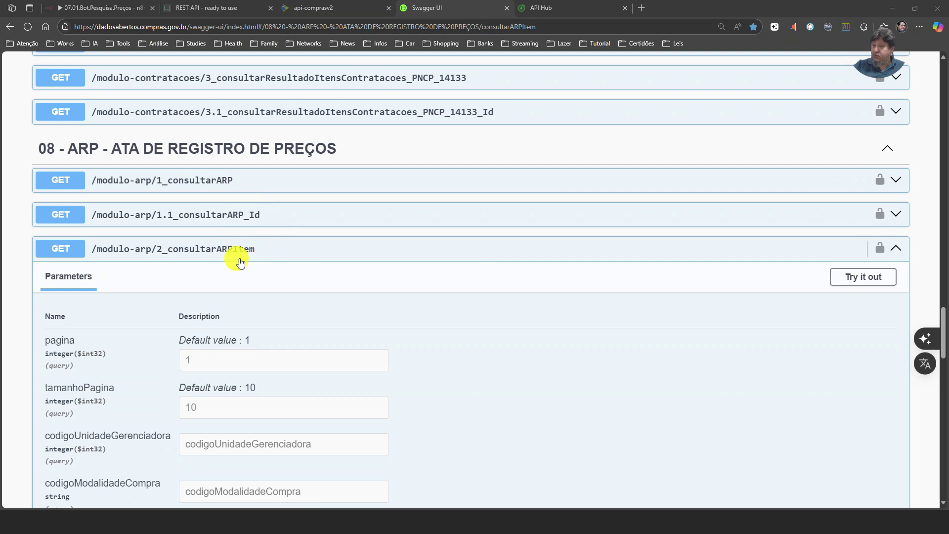
- Collapse and reopen the /modulo-arp/2_consultarARPItem endpoint, and examine its query parameters, including the required ones
left_click(59, 248)
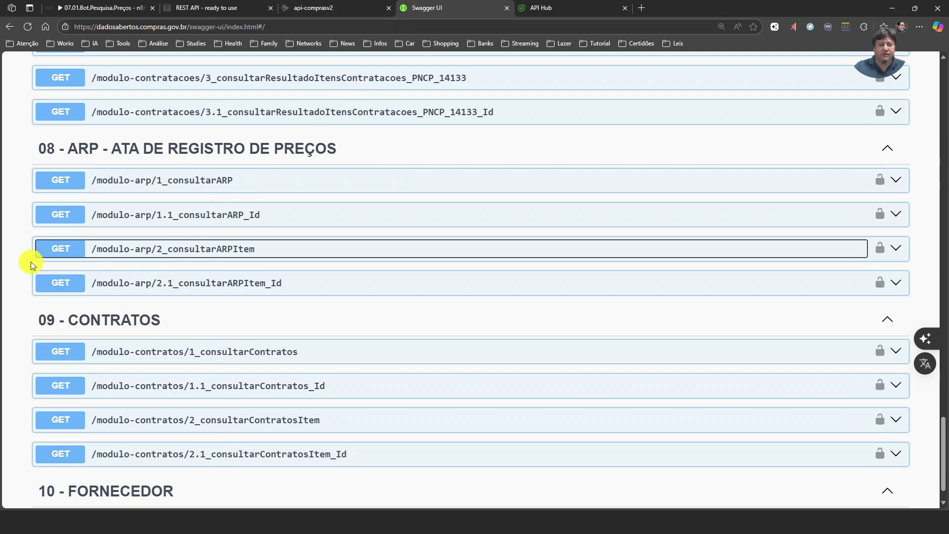
left_click(110, 253)
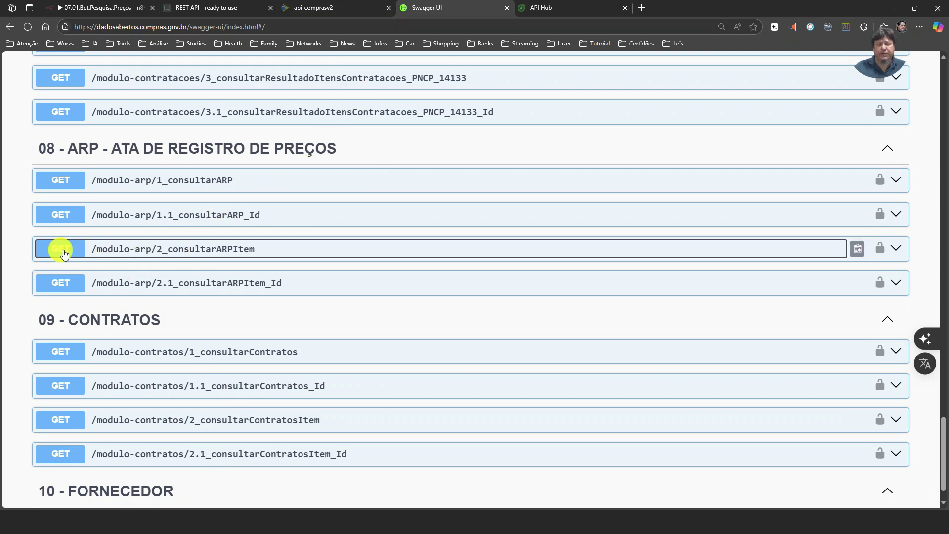
scroll(190, 289, "down", 3)
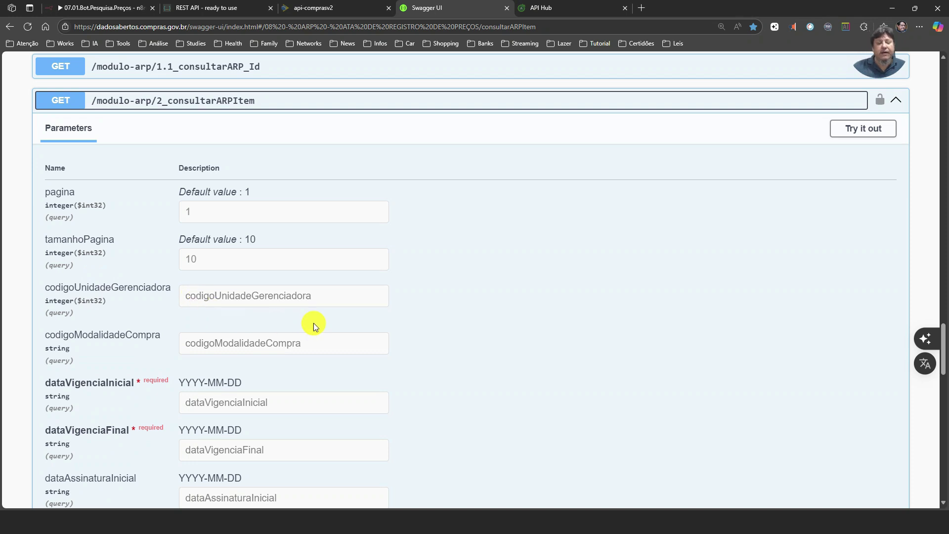
scroll(260, 342, "down", 2)
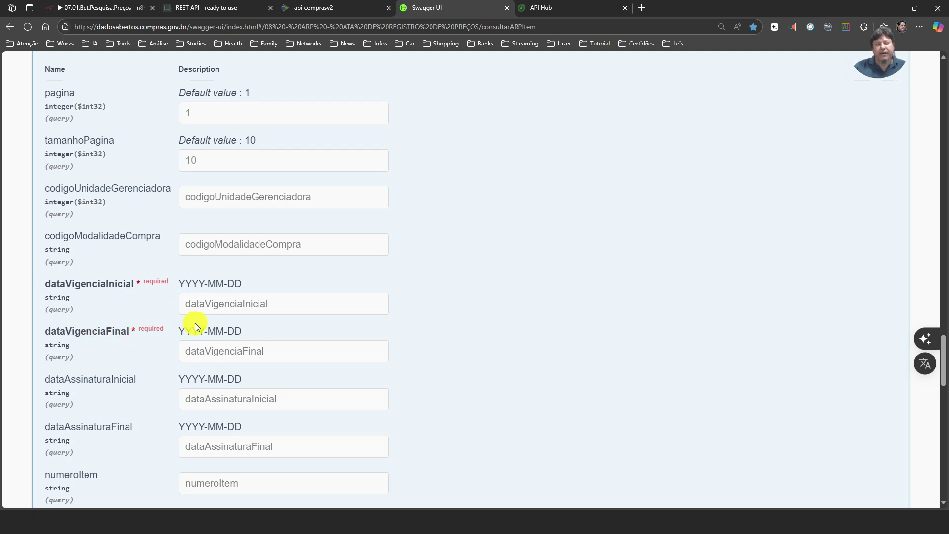
scroll(277, 318, "down", 1)
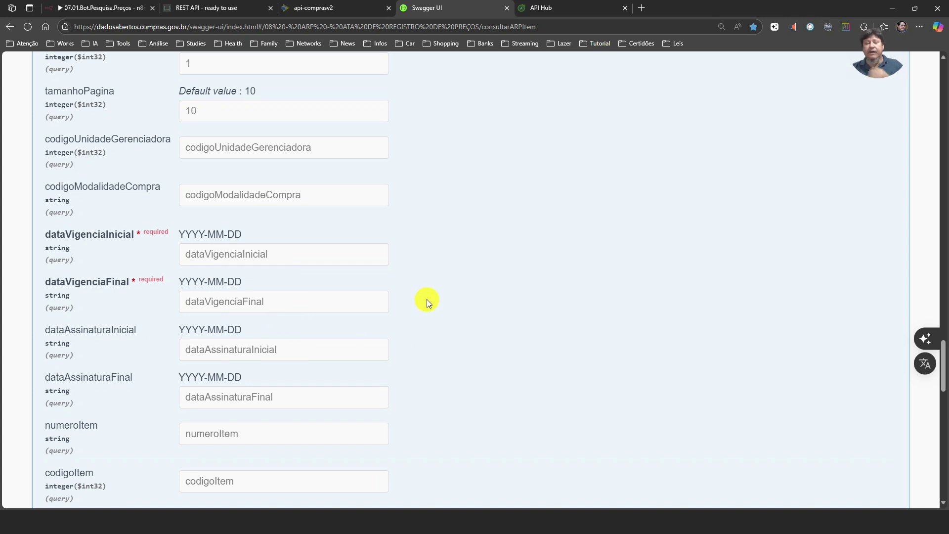
scroll(426, 299, "up", 7)
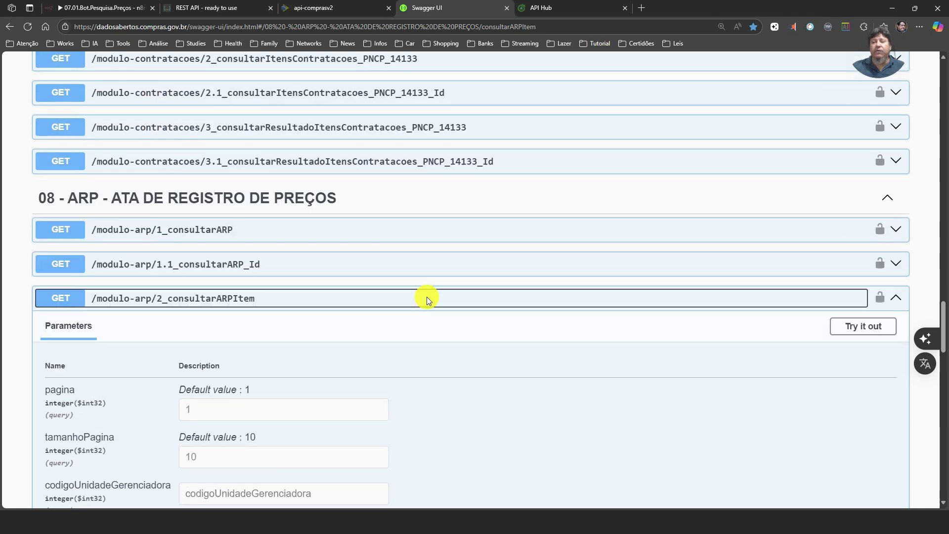
- Enable trying out 2_consultarARPItem, with dataVigenciaInicial set to 2025-01-01 and dataVigenciaFinal set to 2025-05-15
left_click(849, 331)
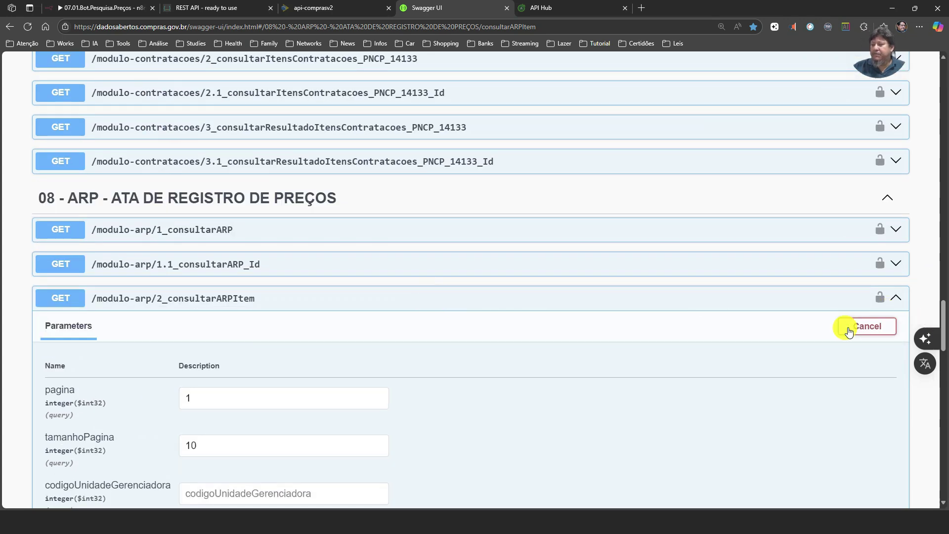
scroll(565, 360, "down", 6)
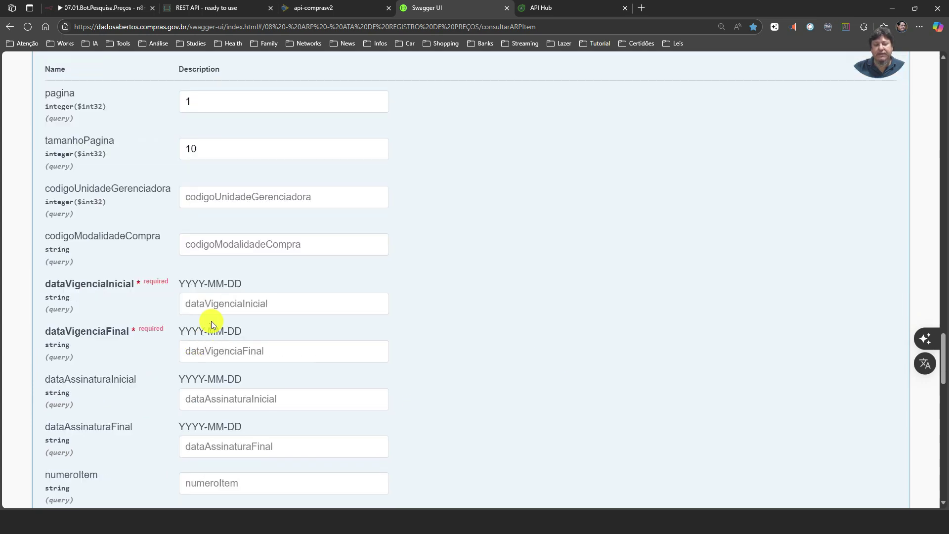
left_click(268, 301)
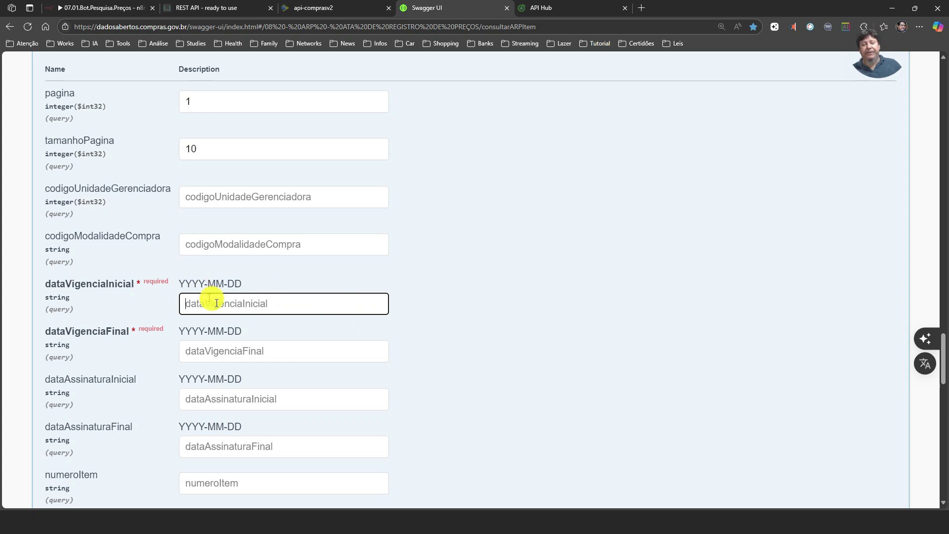
type("202")
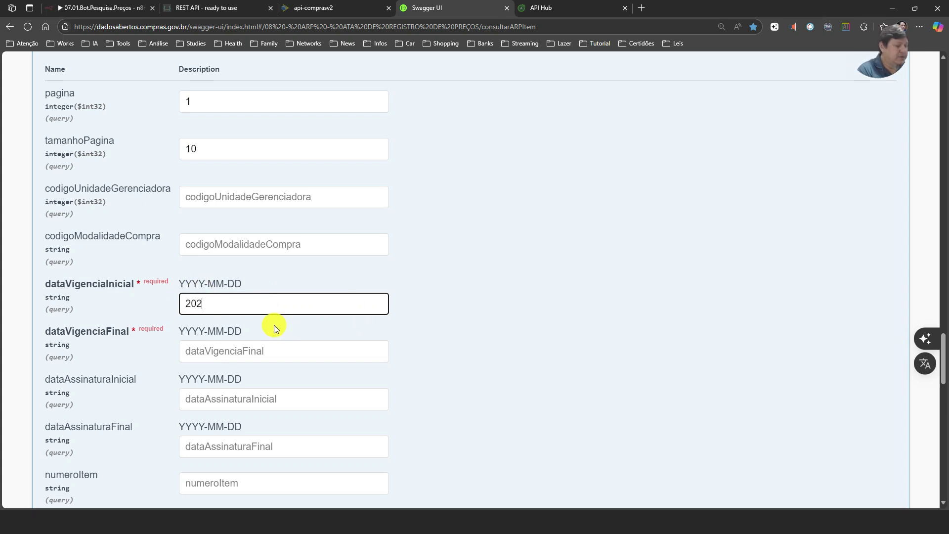
type("5-01-01")
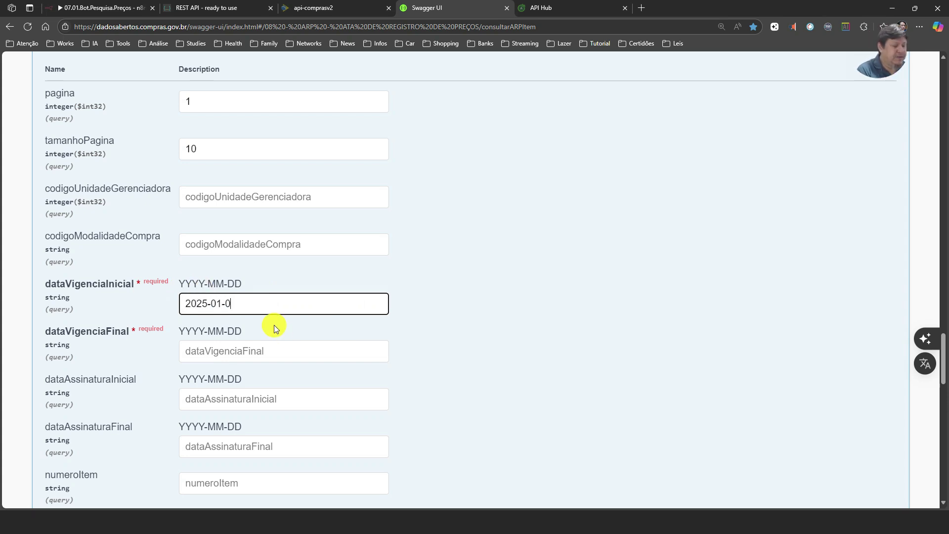
left_click(266, 348)
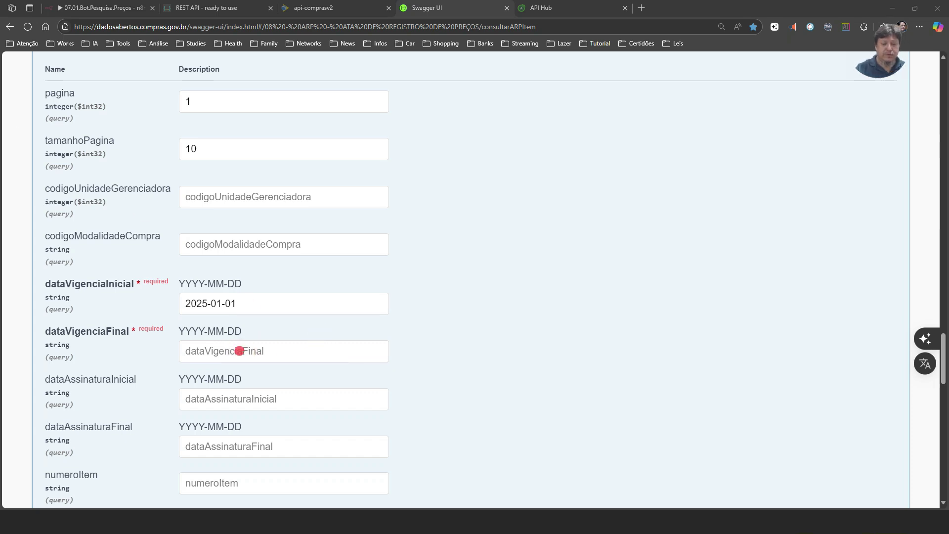
left_click(242, 352)
type("2025-05-15")
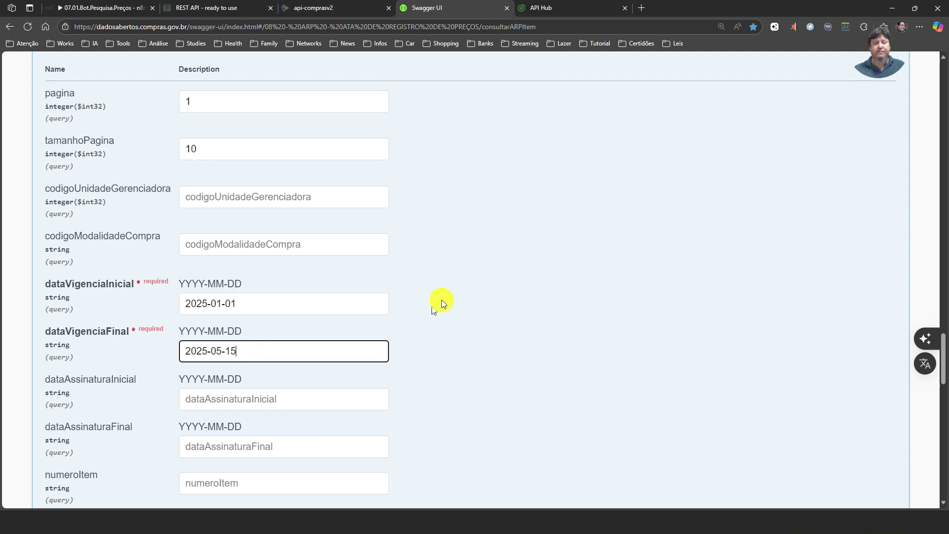
- Execute the 2_consultarARPItem request with the remaining optional parameters left blank, and bring up its server response
scroll(445, 299, "down", 5)
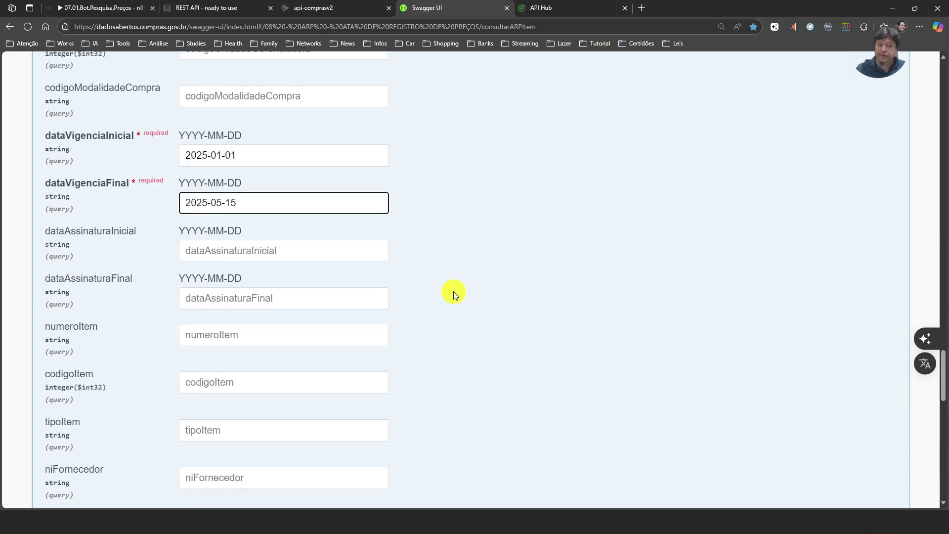
scroll(283, 172, "up", 1)
scroll(284, 174, "down", 2)
scroll(284, 173, "down", 2)
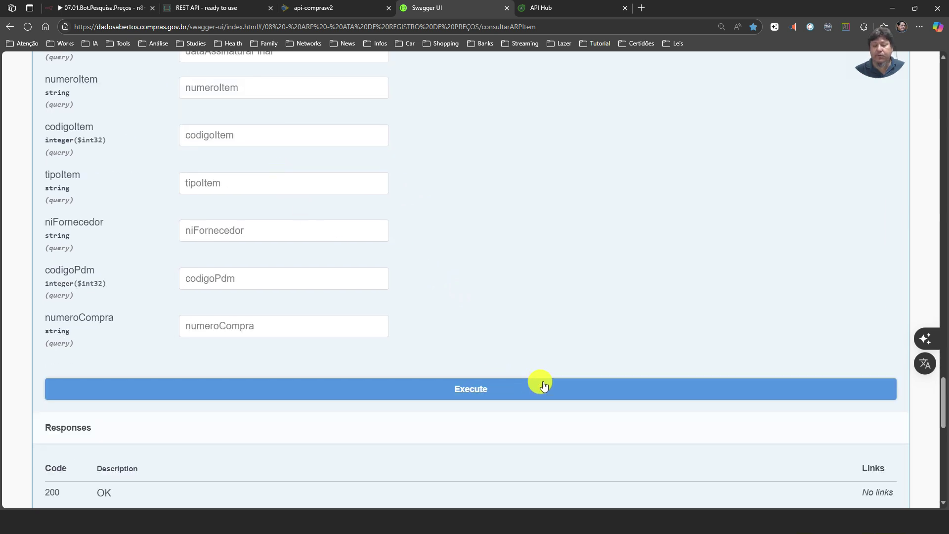
left_click(452, 392)
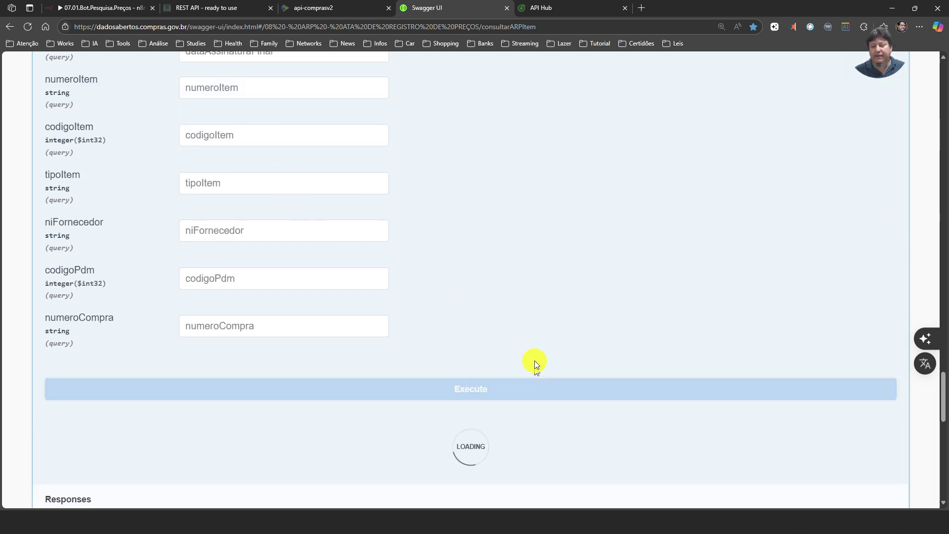
scroll(528, 346, "down", 3)
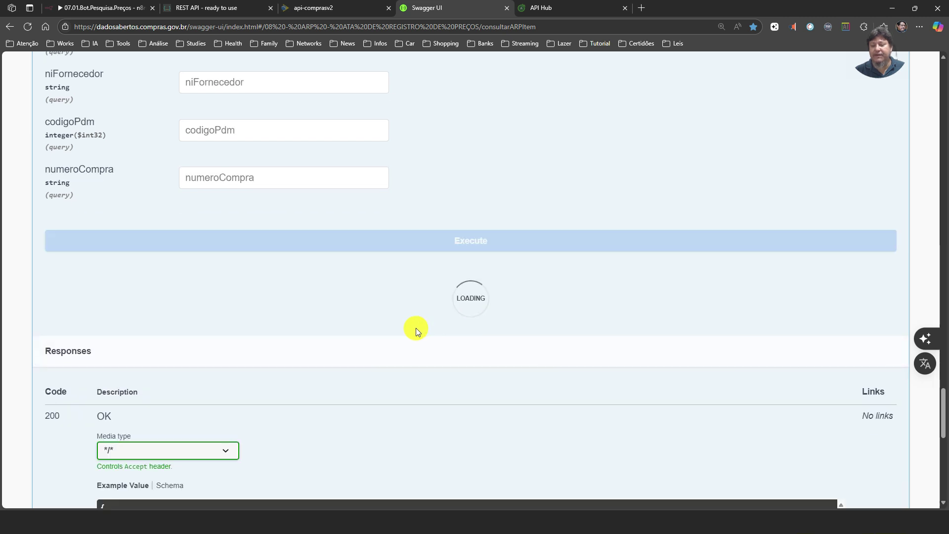
scroll(489, 336, "down", 2)
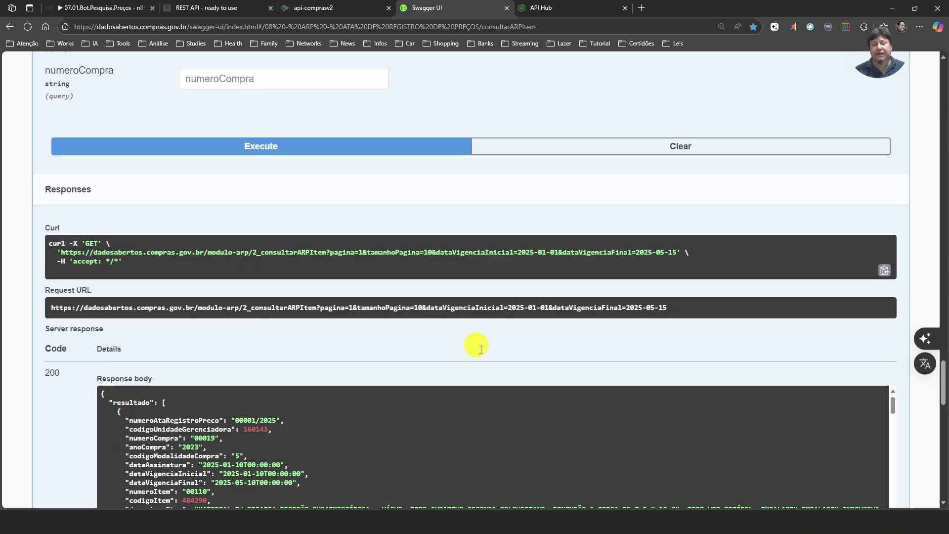
- Examine the item records in the JSON response body, the response headers and the generated request URL
scroll(446, 449, "down", 5)
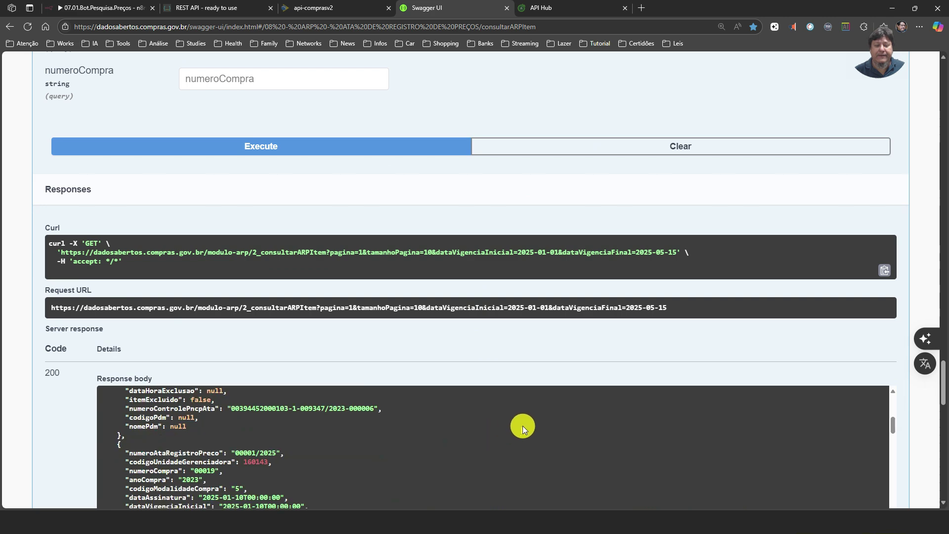
scroll(894, 198, "down", 5)
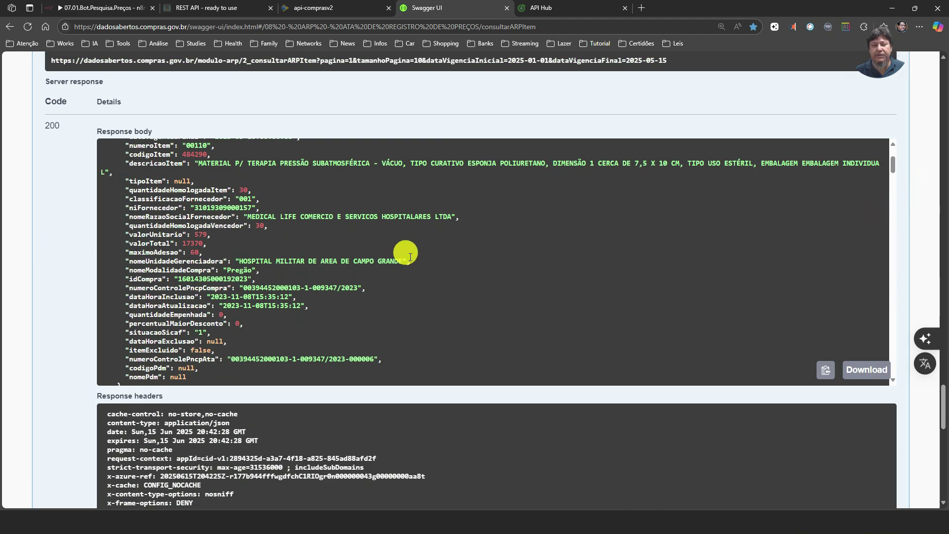
scroll(410, 256, "up", 5)
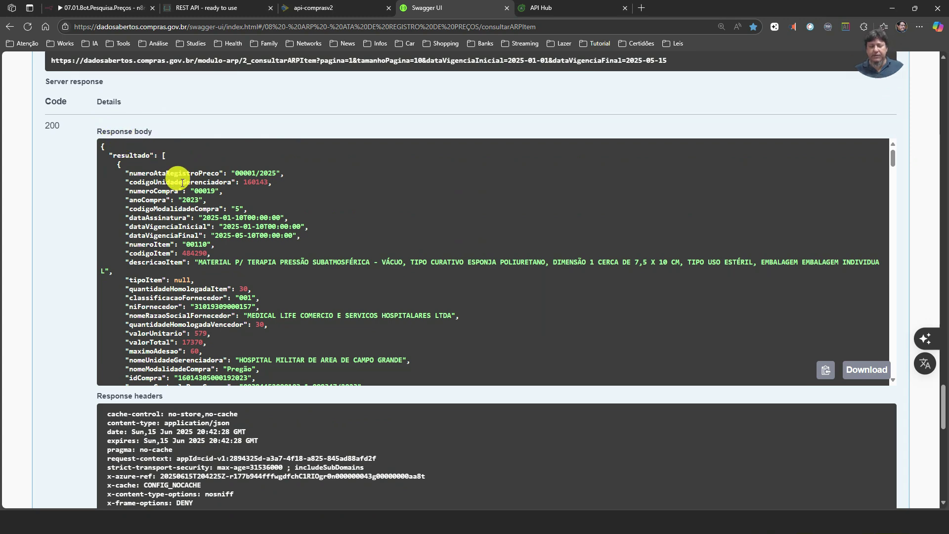
scroll(321, 445, "down", 3)
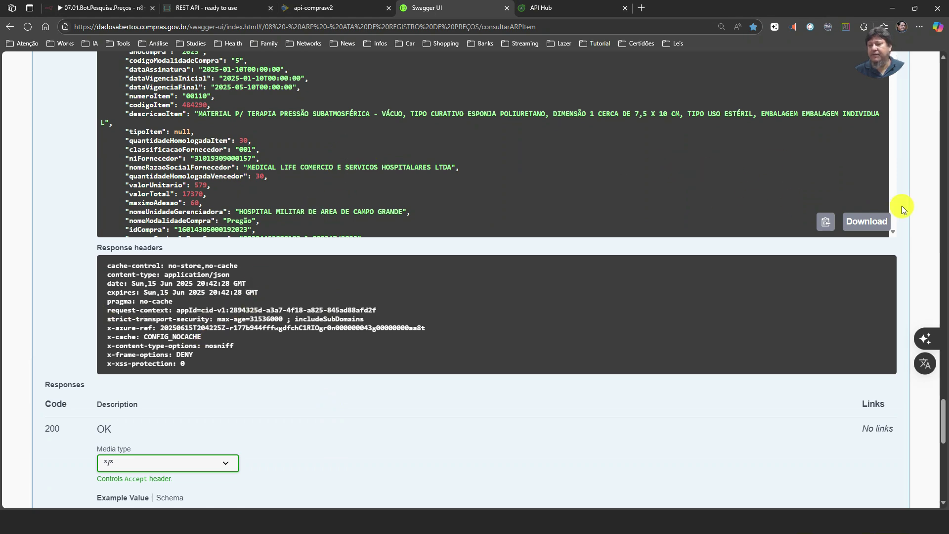
scroll(903, 207, "up", 2)
scroll(427, 228, "down", 5)
scroll(431, 235, "down", 10)
scroll(430, 228, "up", 10)
scroll(911, 192, "up", 2)
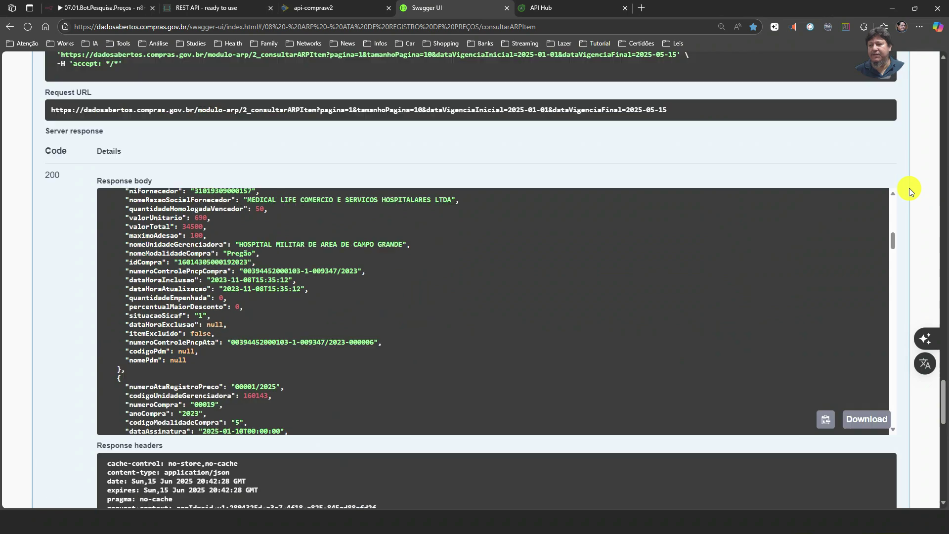
scroll(909, 191, "up", 2)
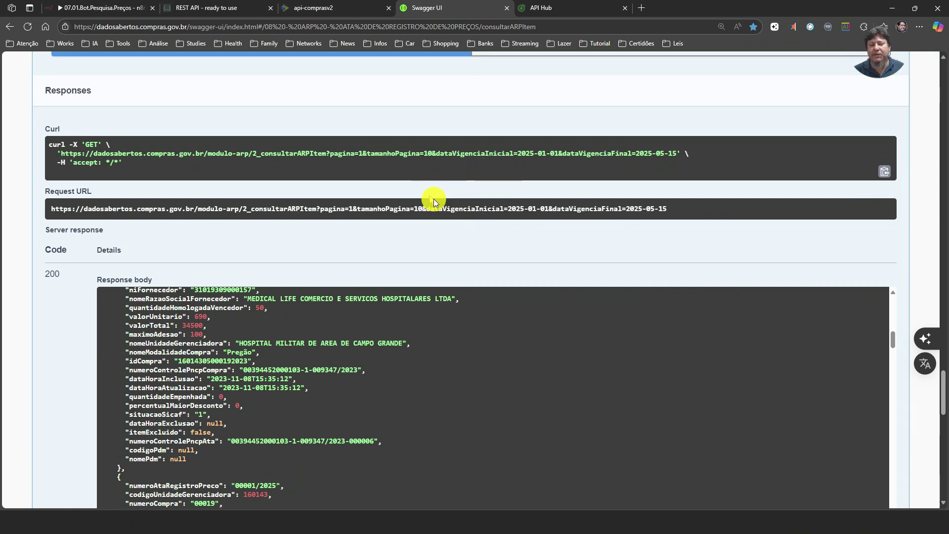
- Copy the full request URL, and select the query parameters from pagina through dataVigenciaFinal in the curl command
left_click_drag(687, 213, 54, 211)
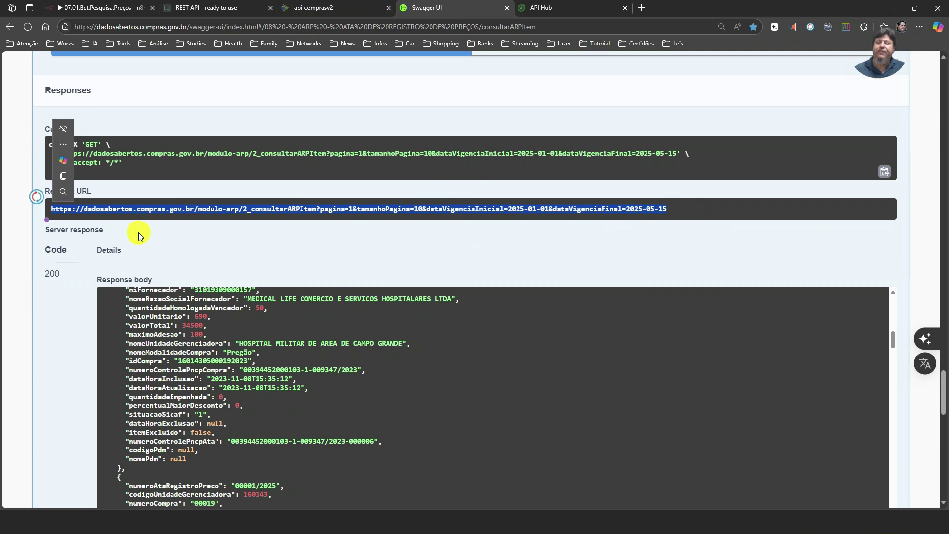
left_click(62, 176)
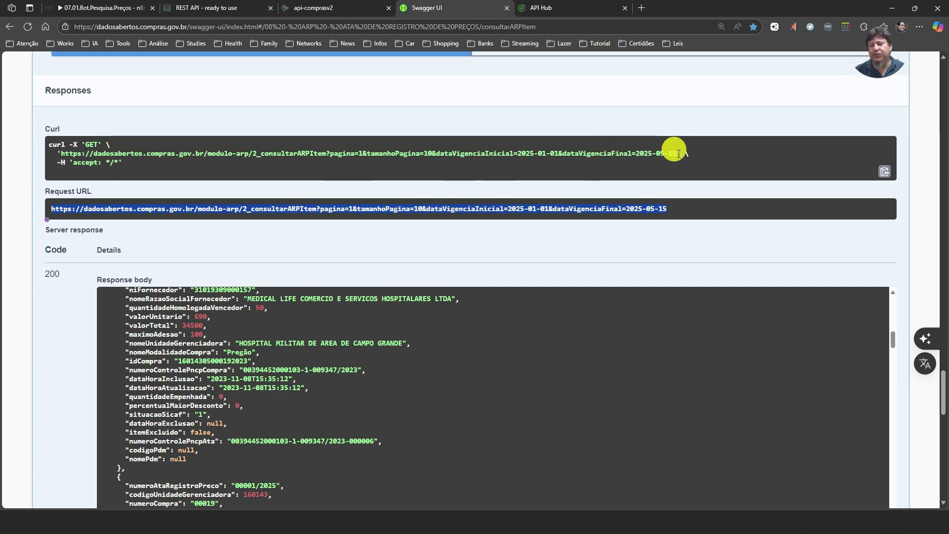
left_click_drag(678, 153, 330, 153)
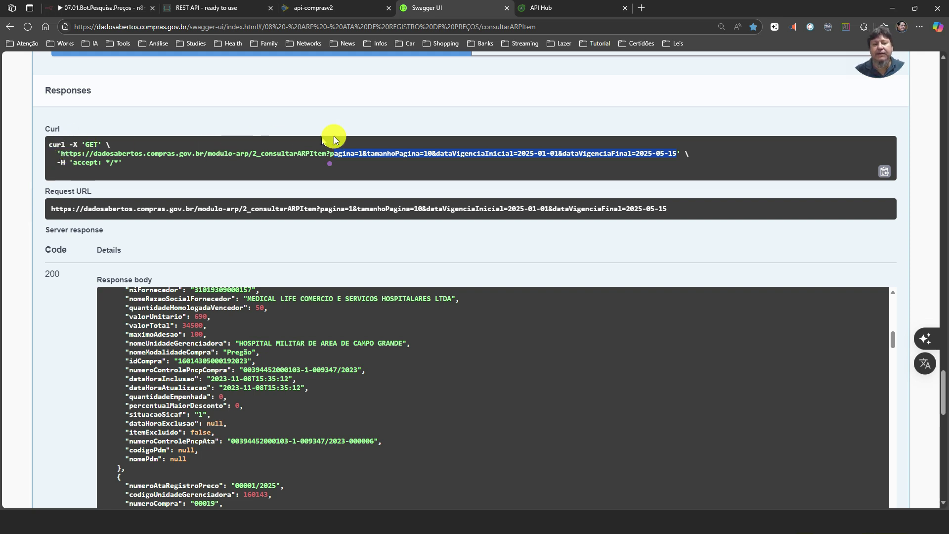
- Select the entire curl command generated for the 2_consultarARPItem request
left_click(303, 168)
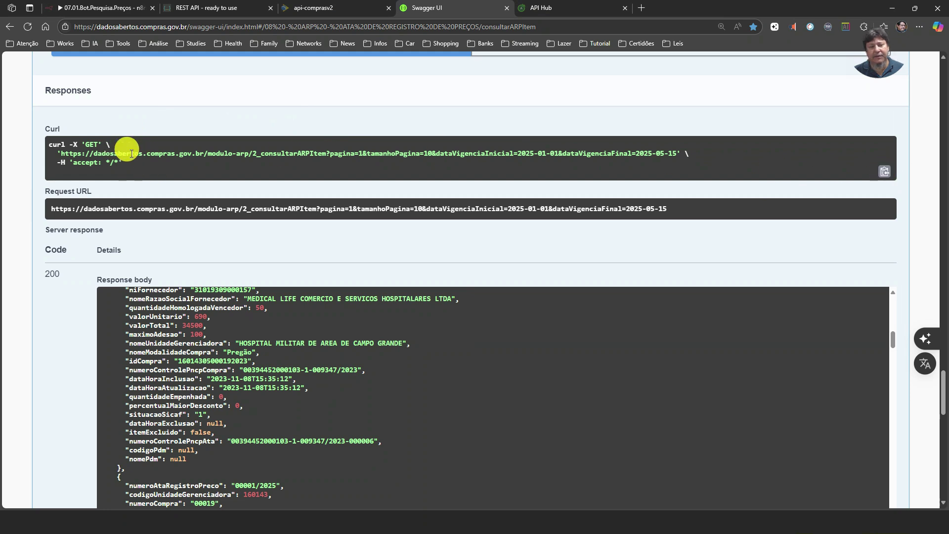
left_click(881, 174)
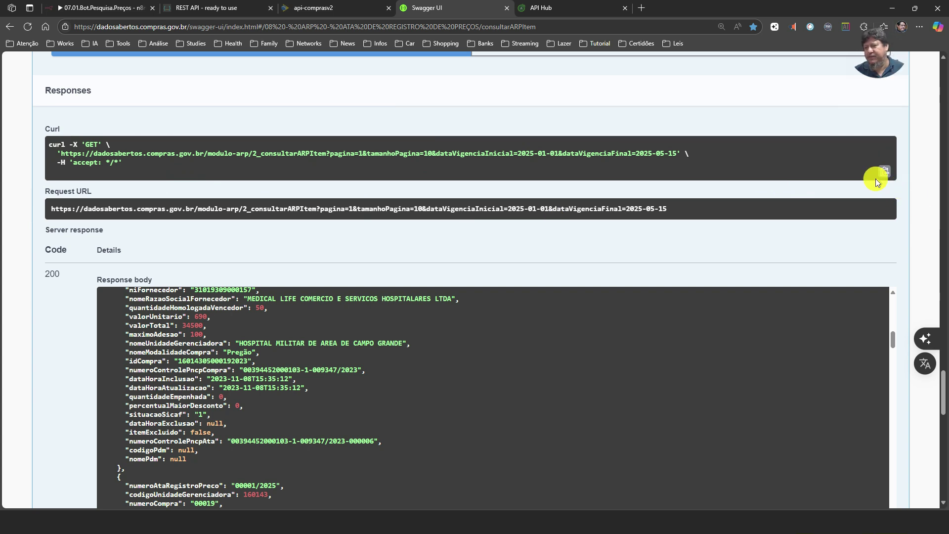
left_click_drag(50, 144, 150, 167)
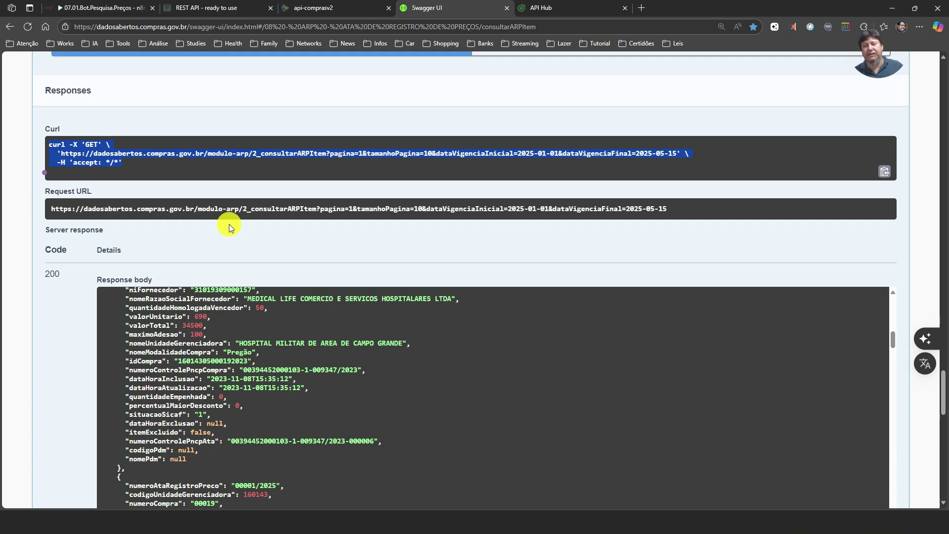
- Switch to the n8n workflow, add an HTTP Request node placed unconnected above the existing chain, and open its parameters
left_click(84, 8)
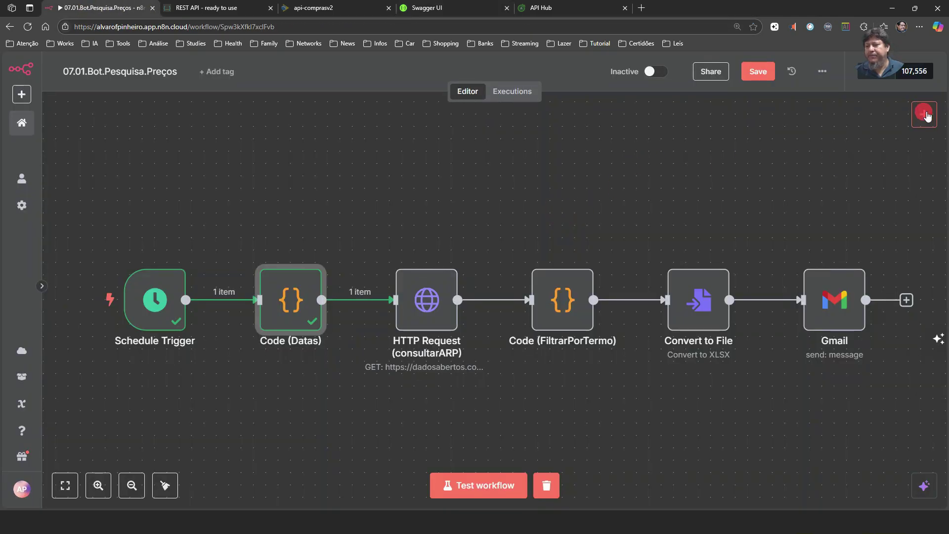
left_click(925, 110)
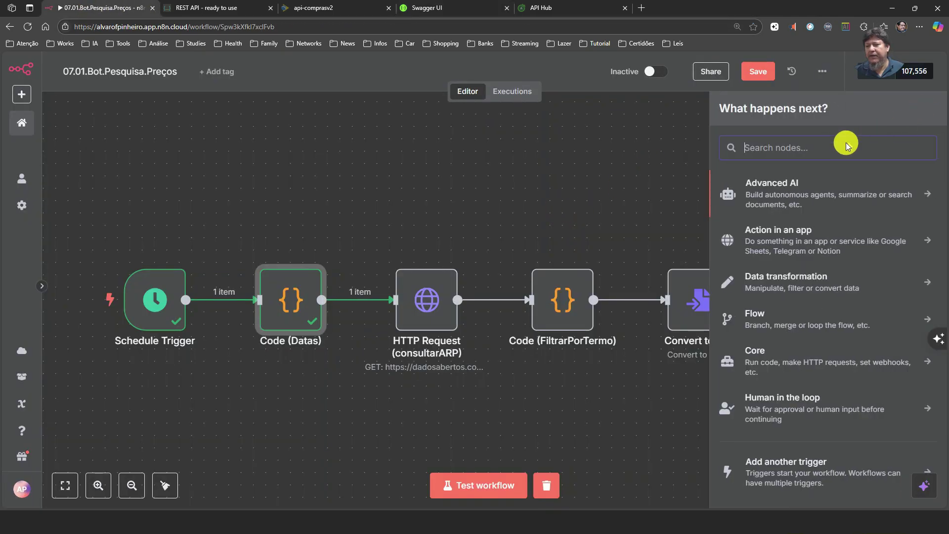
type("http")
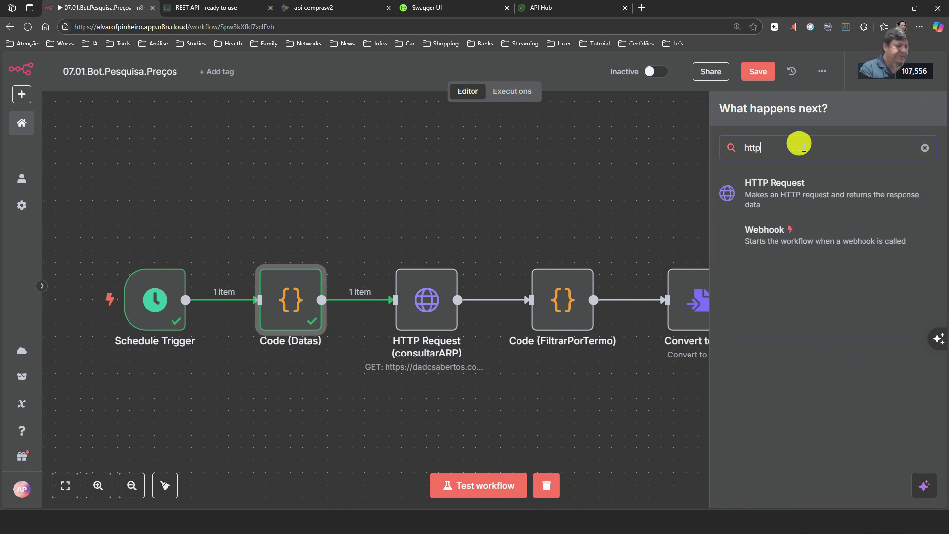
left_click(792, 198)
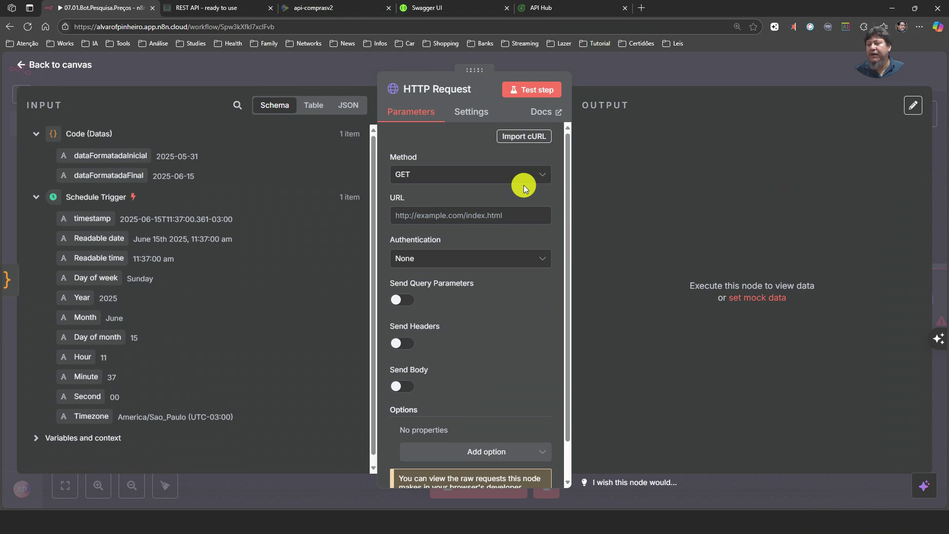
left_click(678, 73)
left_click_drag(907, 307, 660, 158)
left_click(493, 225)
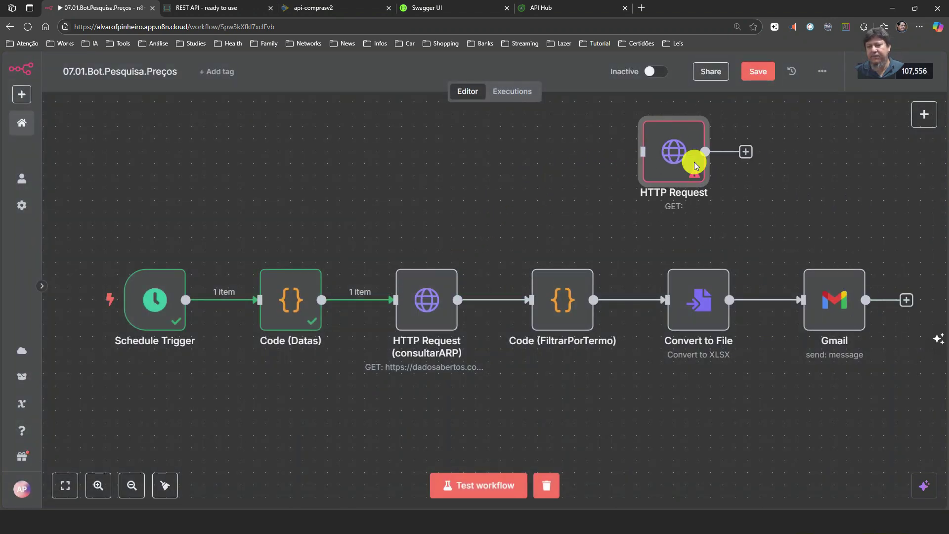
left_click_drag(680, 162, 482, 187)
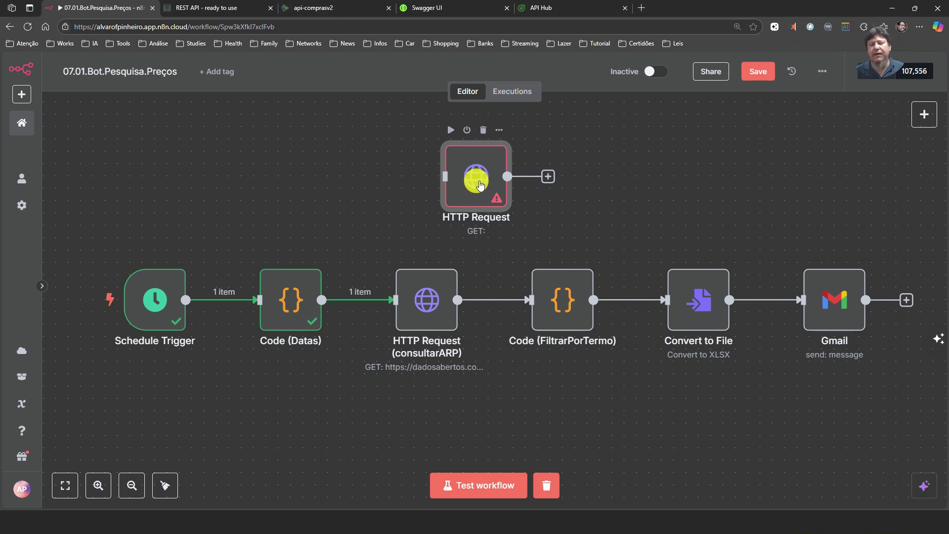
double_click(482, 187)
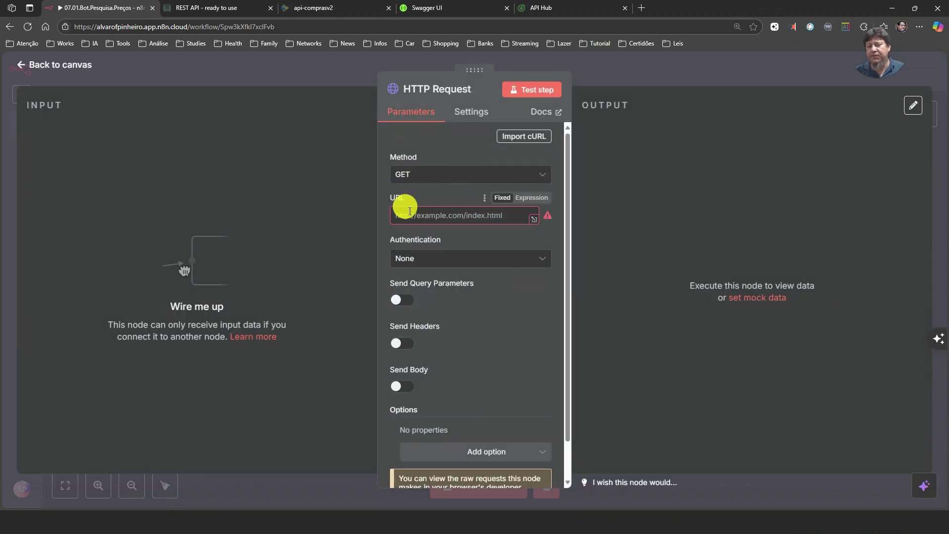
scroll(457, 336, "down", 2)
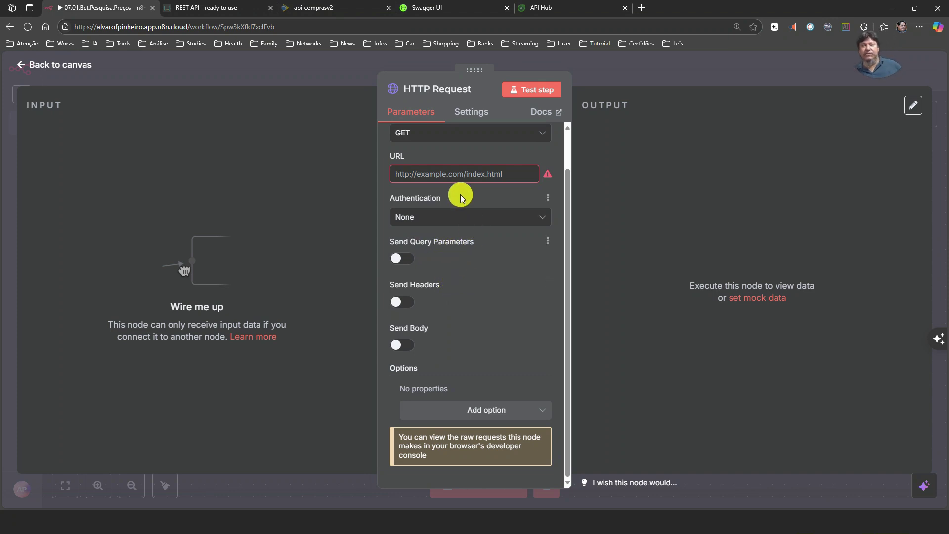
- Copy the full 2_consultarARPItem request URL from Swagger UI and paste it as the URL of the new HTTP Request node in n8n
left_click(554, 10)
left_click(490, 9)
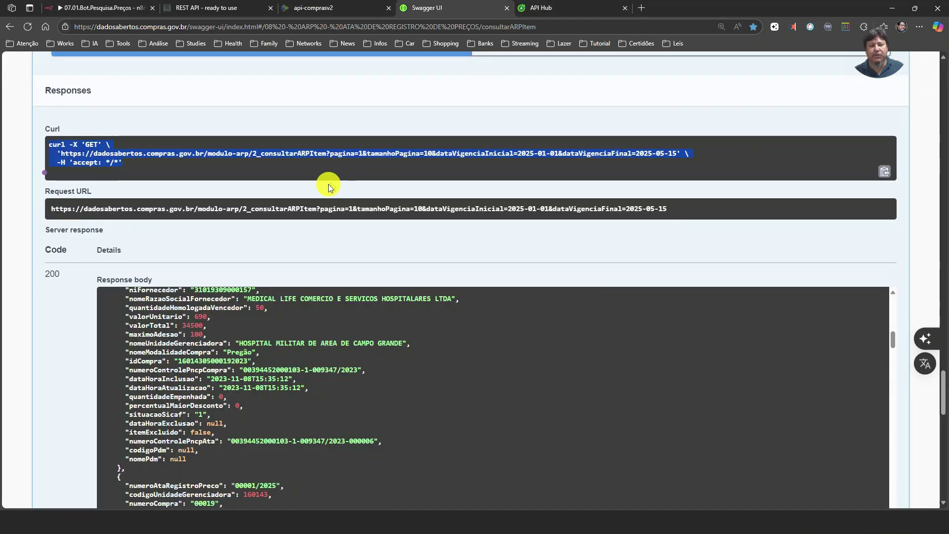
left_click_drag(672, 209, 35, 207)
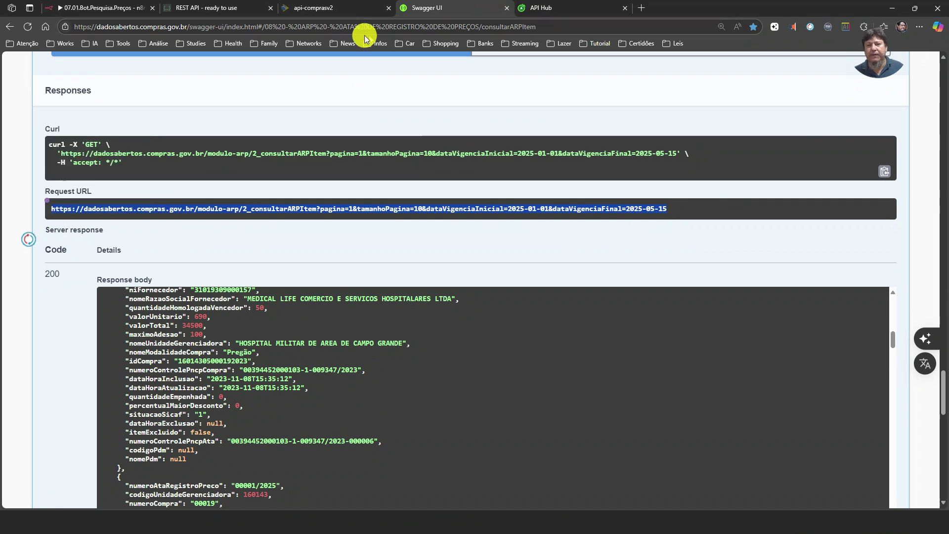
left_click(120, 8)
left_click(482, 172)
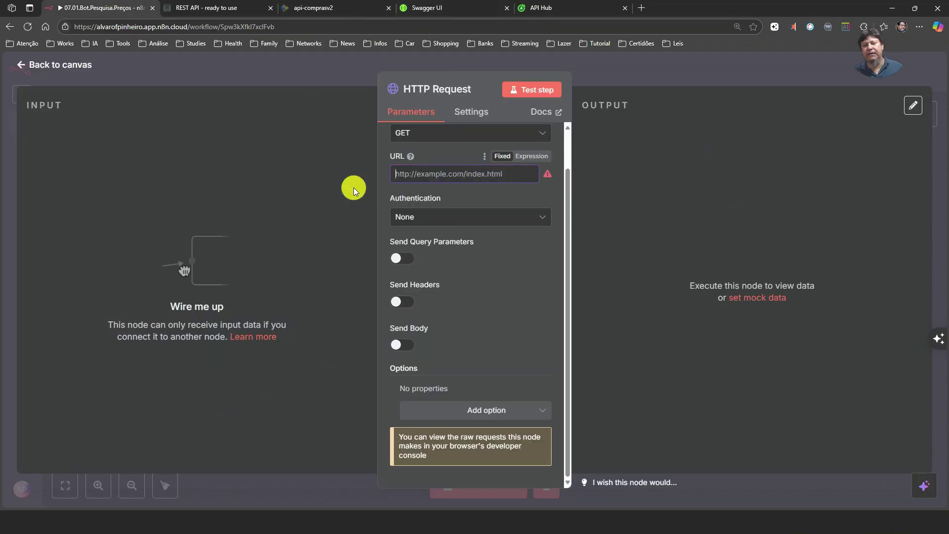
key("ctrl+v")
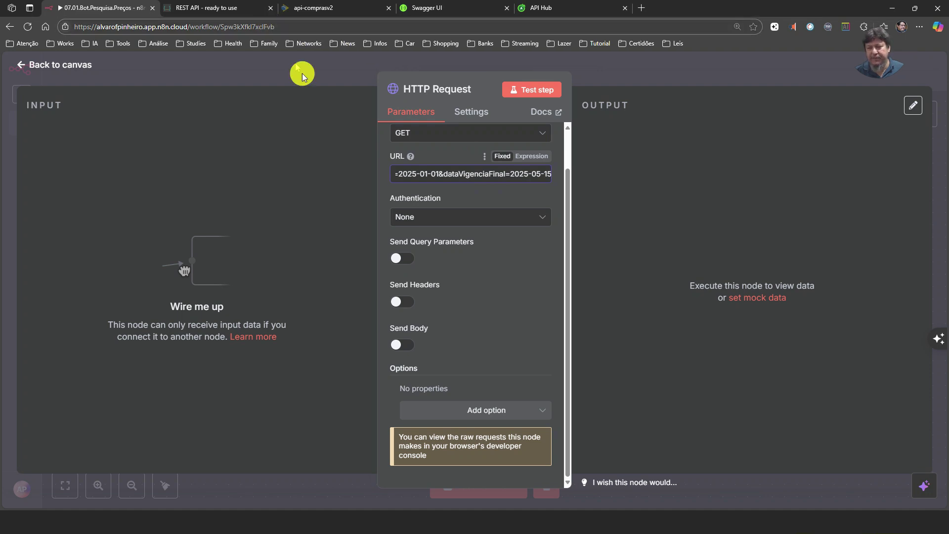
- Look through the query string in the pasted URL and clear the node's URL field
left_click(390, 173)
left_click_drag(391, 173, 635, 153)
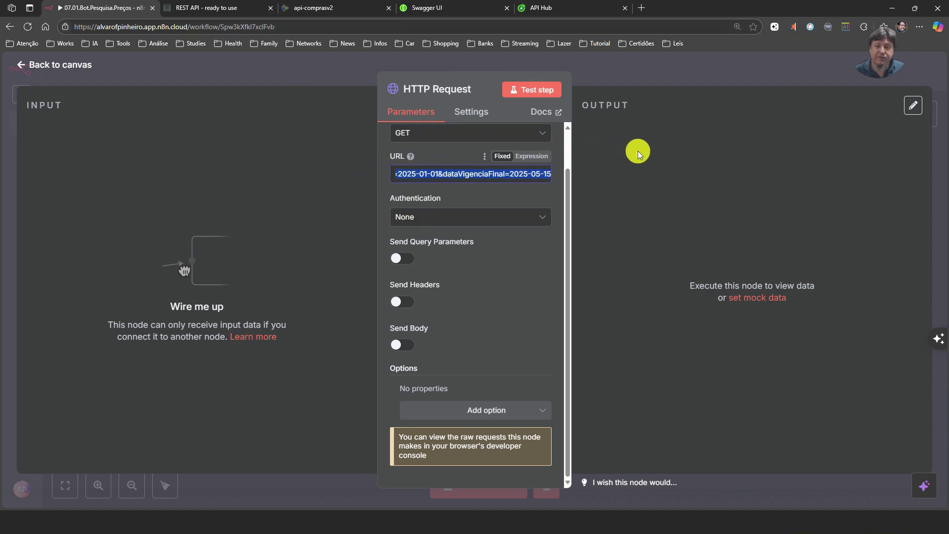
left_click(642, 156)
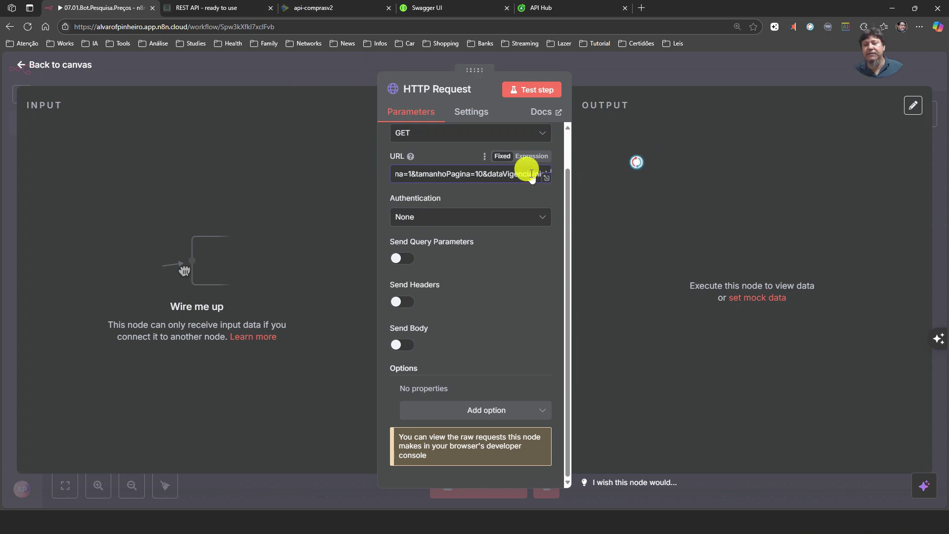
left_click_drag(395, 174, 660, 154)
left_click(658, 154)
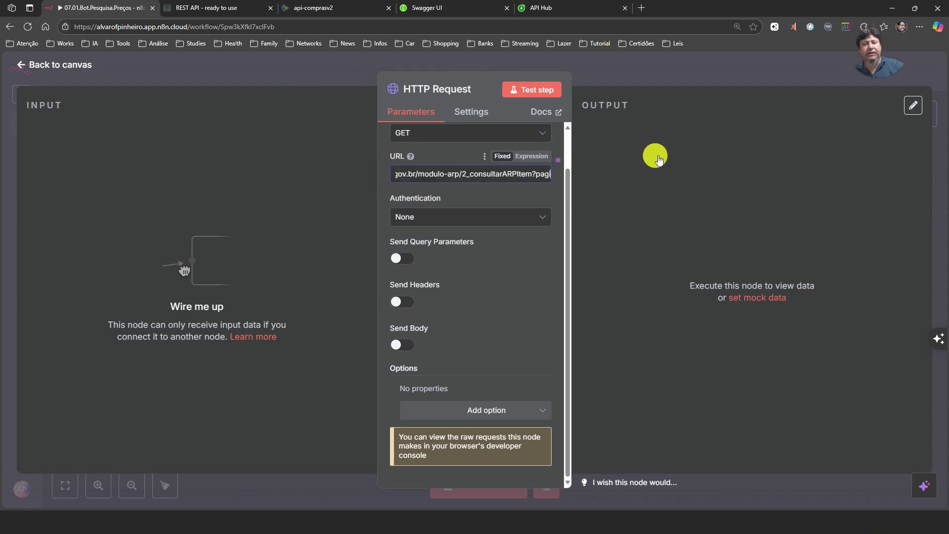
left_click_drag(546, 174, 418, 178)
key("ctrl+a")
key("BackSpace")
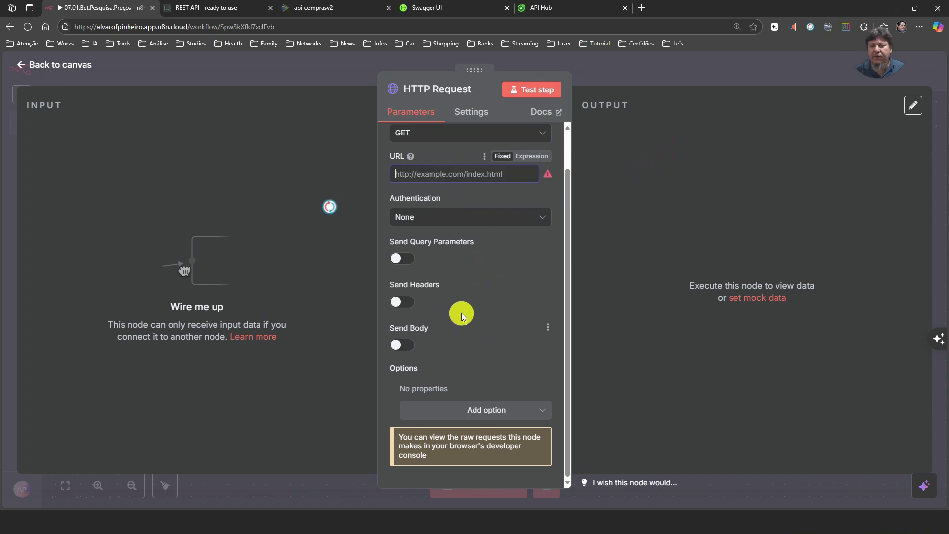
- Enable sending query parameters and define the first one as pagina with the value 1
left_click(403, 257)
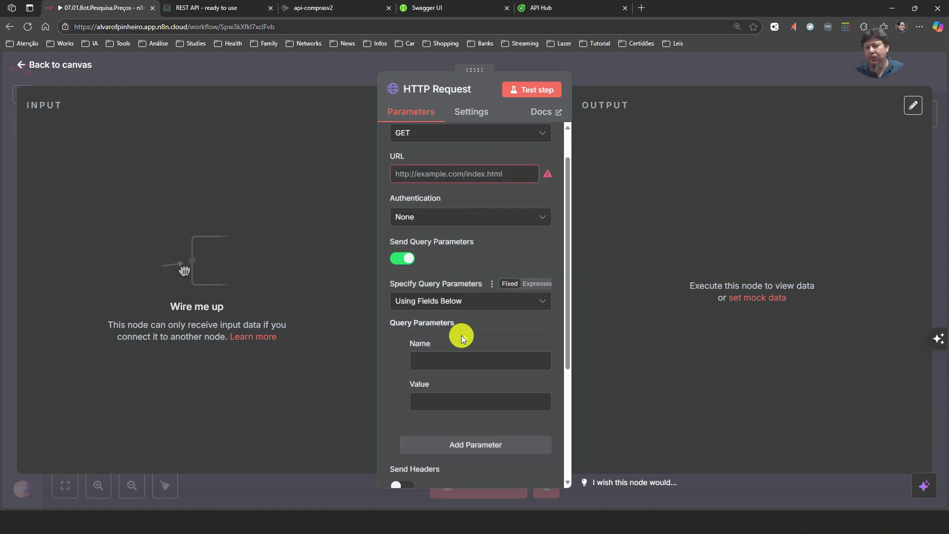
left_click(432, 360)
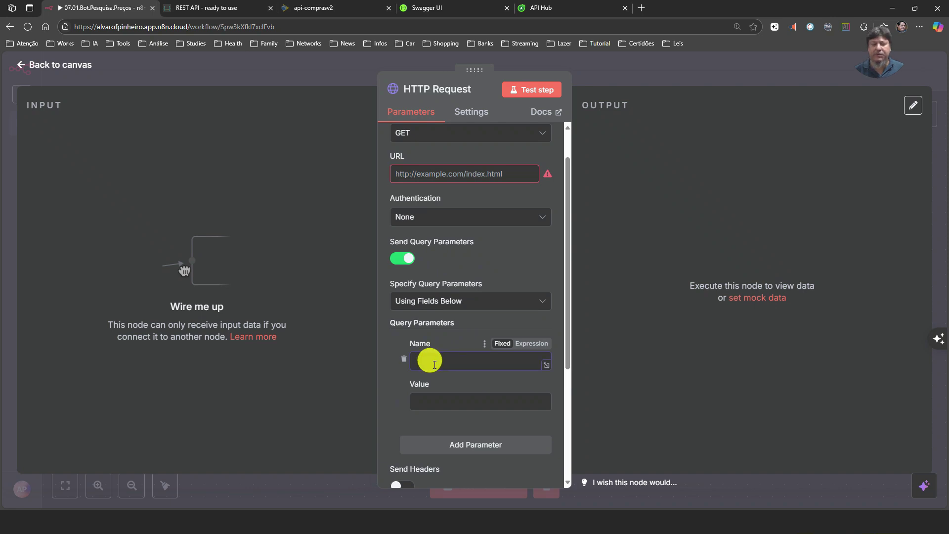
type("pagina")
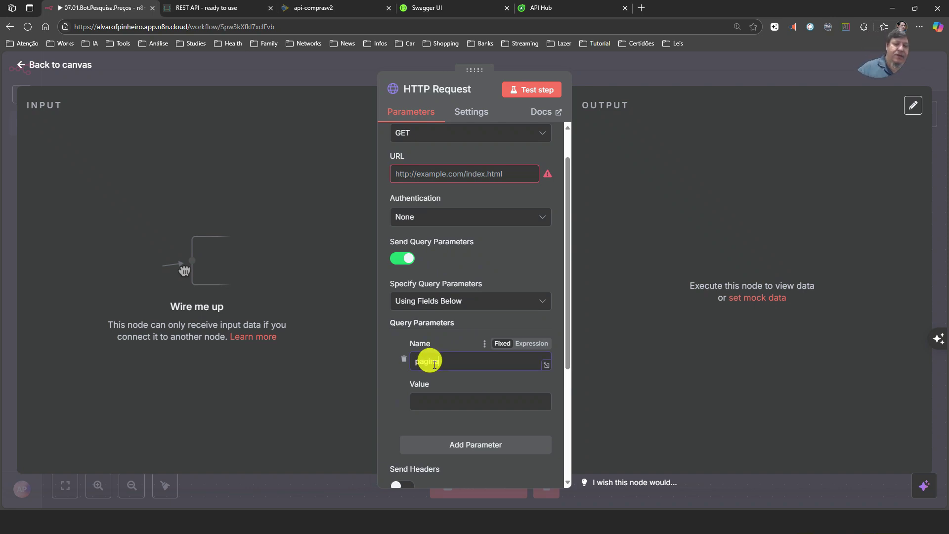
left_click(425, 399)
type("1")
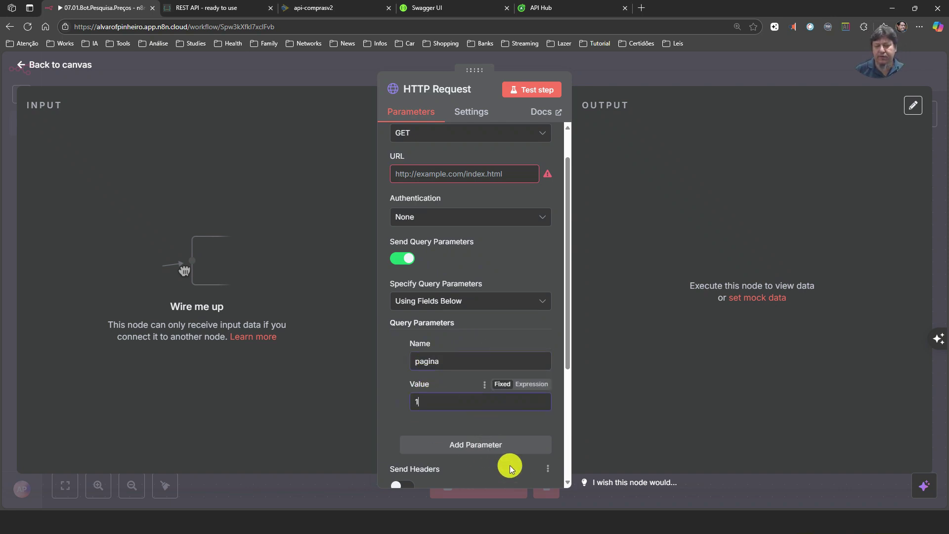
- Add a second query parameter named tamanhoPagina with the value 10
left_click(488, 453)
scroll(486, 453, "down", 4)
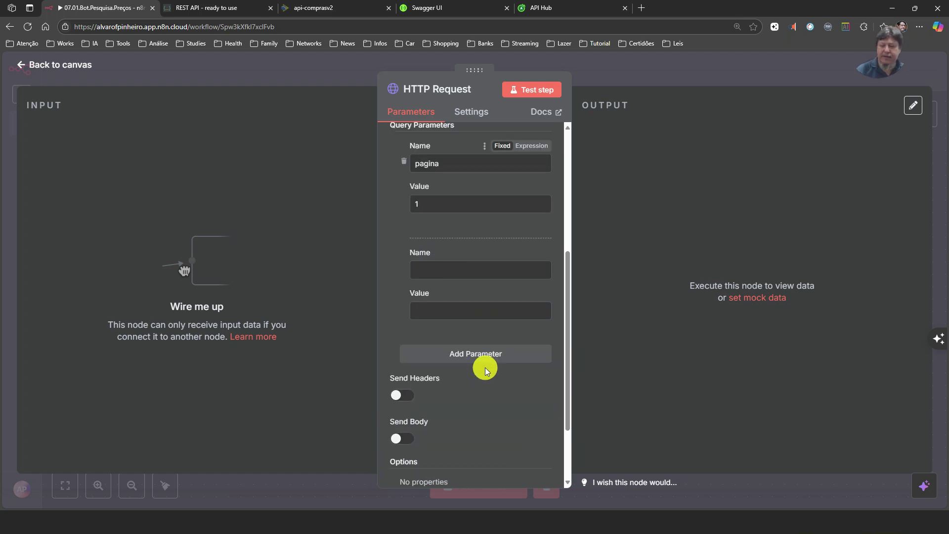
left_click(426, 273)
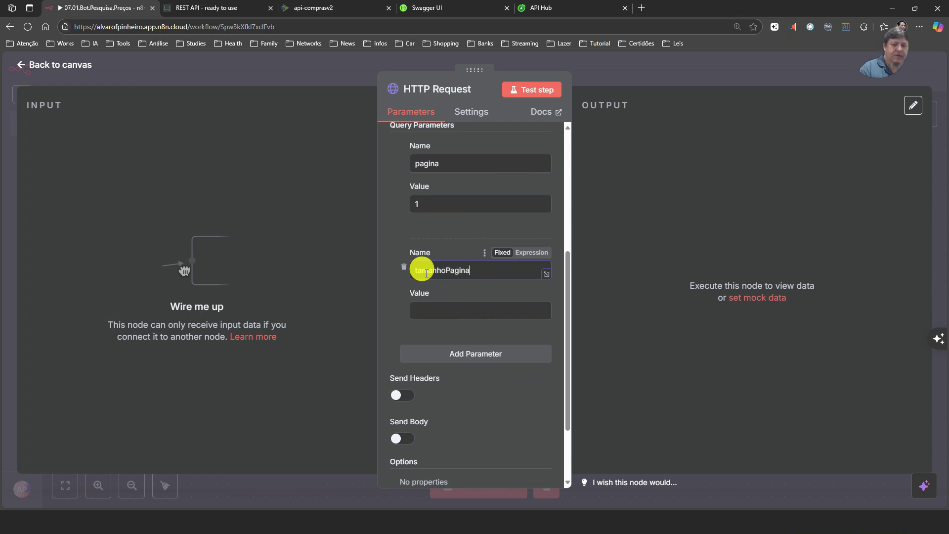
left_click(437, 315)
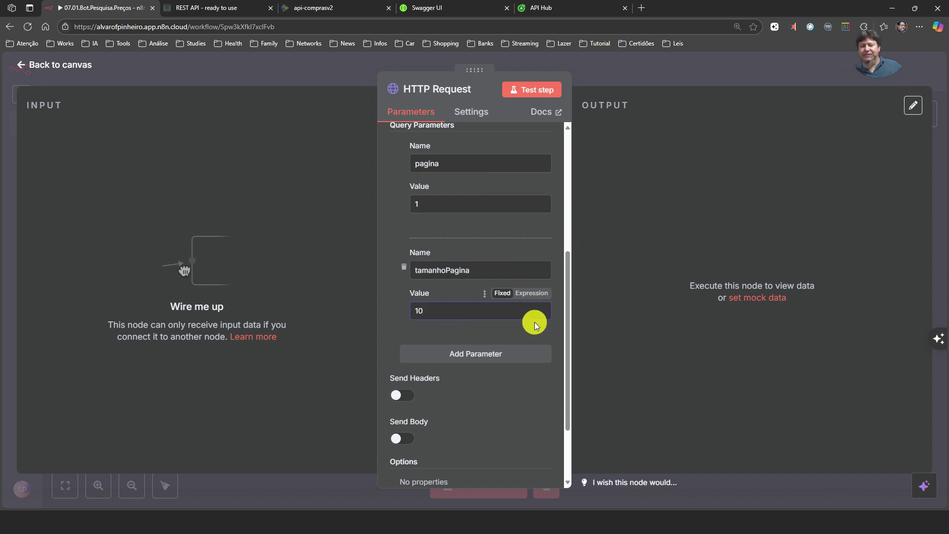
- Remove the tamanhoPagina and pagina query parameters from the HTTP Request node
left_click(404, 268)
scroll(504, 249, "up", 3)
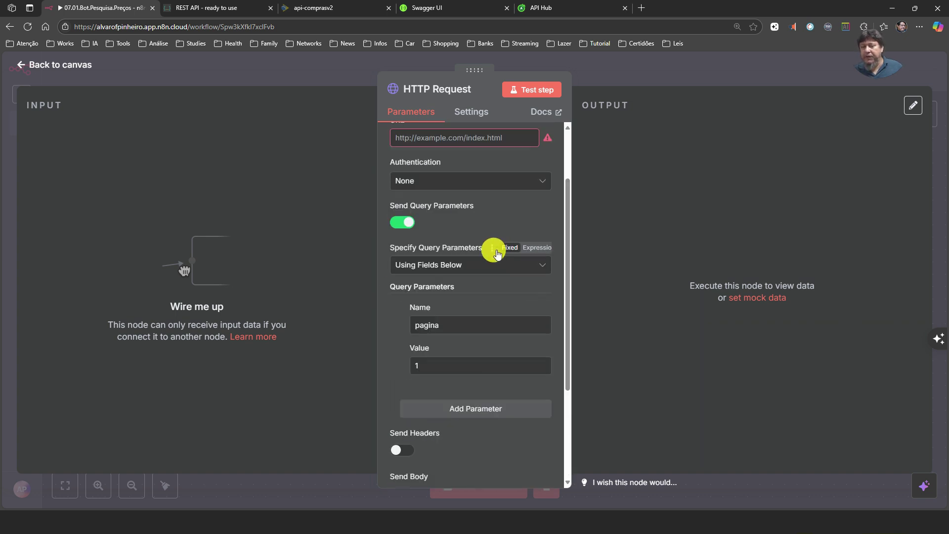
left_click(400, 323)
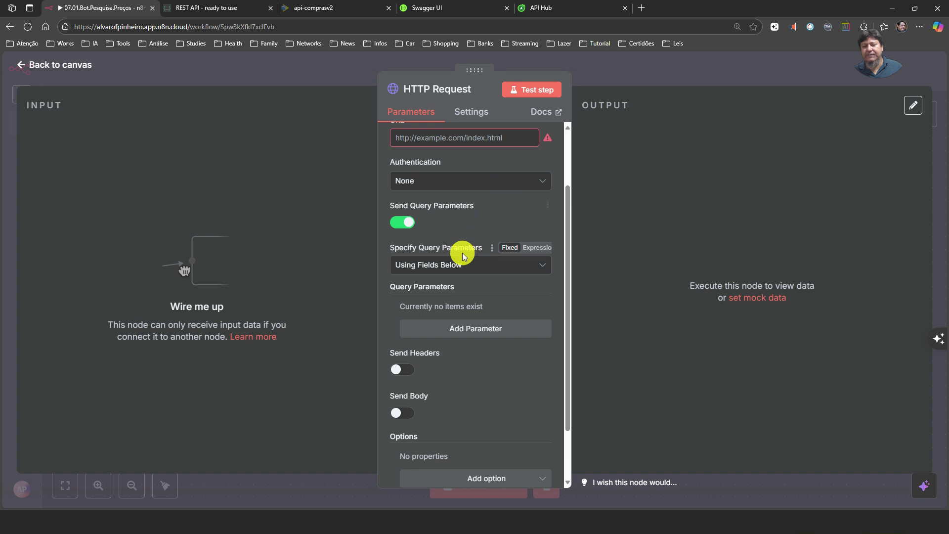
- Switch to Swagger UI and copy the complete curl command of the 2_consultarARPItem request, including its accept header
left_click(417, 7)
left_click_drag(127, 164, 46, 144)
key("ctrl+c")
left_click(64, 110)
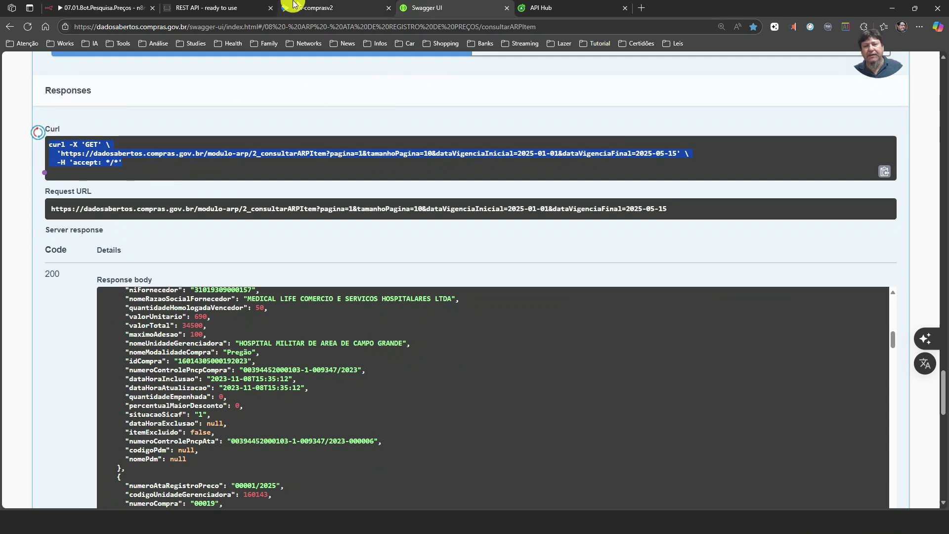
- Import the copied 2_consultarARPItem cURL command into the new HTTP Request node in n8n, overwriting its current settings
left_click(126, 9)
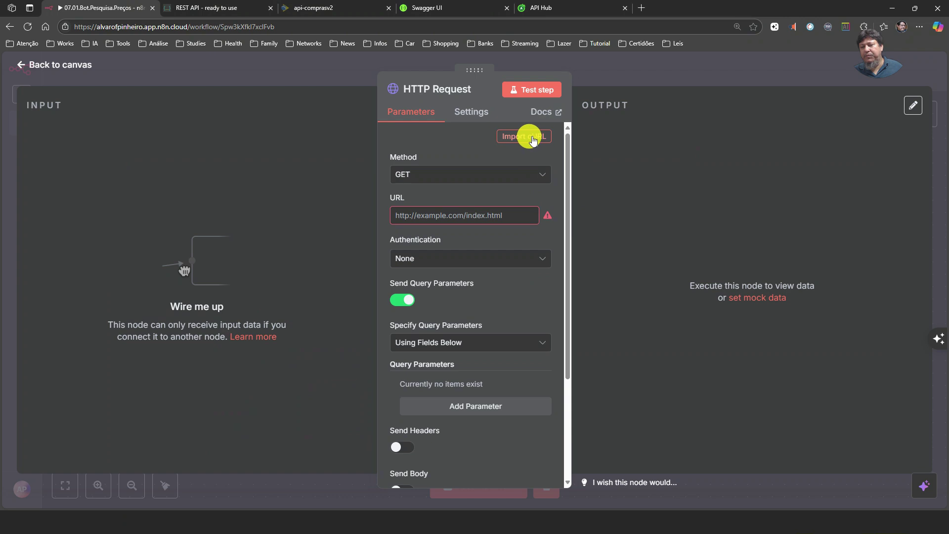
left_click(528, 142)
left_click(449, 239)
key("ctrl+v")
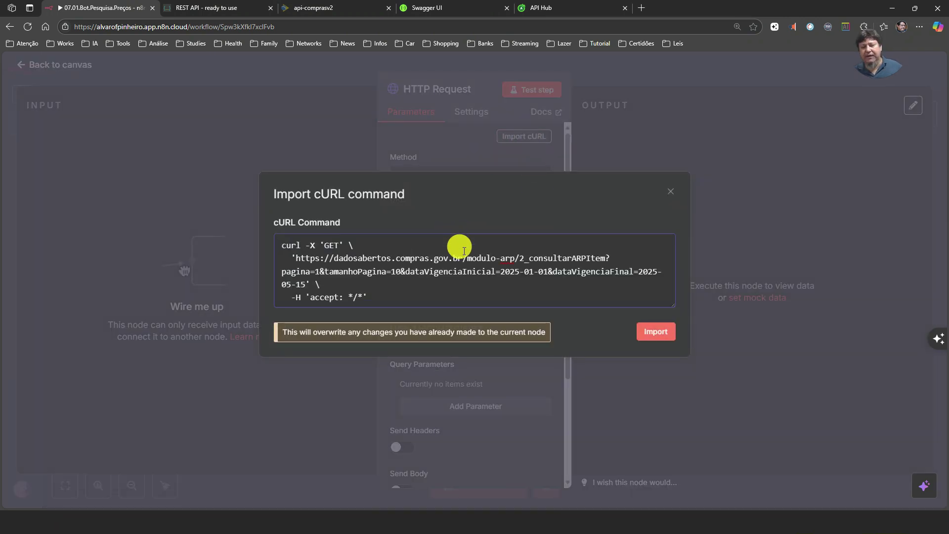
left_click(660, 336)
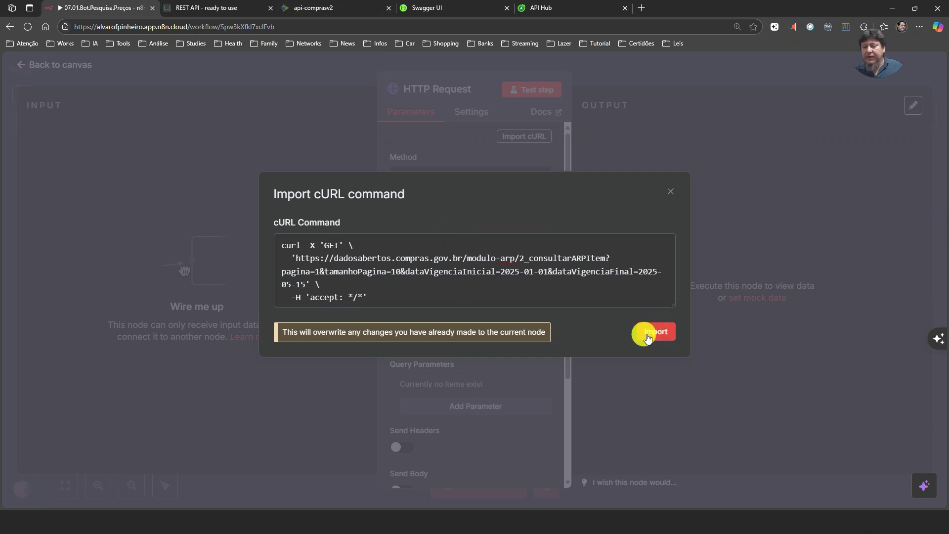
left_click(648, 336)
- Check the imported 2_consultarARPItem URL, the query parameters and the accept header in the new HTTP Request node
left_click(447, 218)
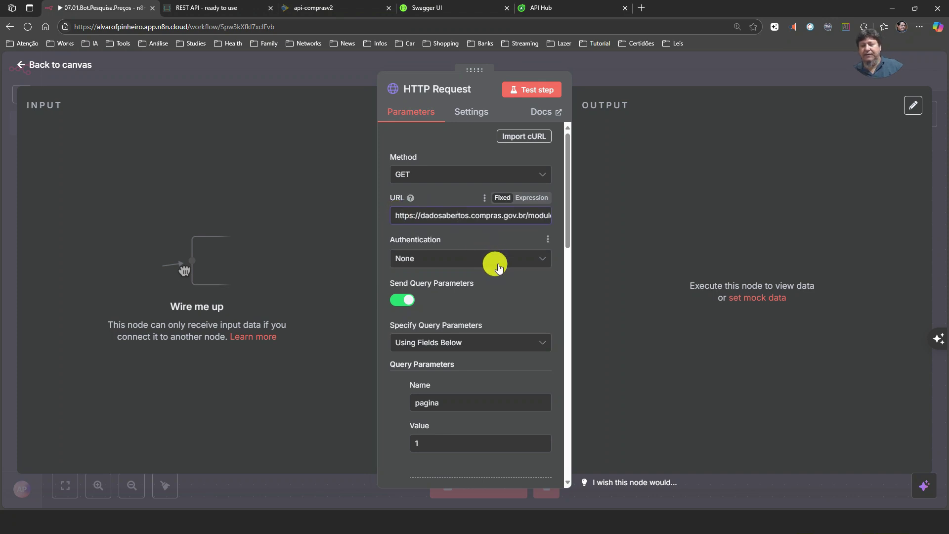
key("End")
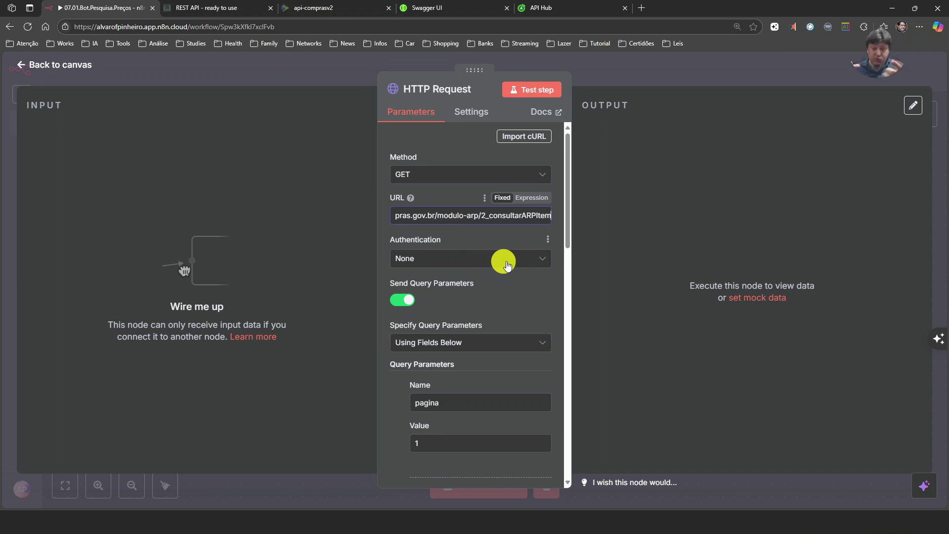
scroll(485, 316, "down", 3)
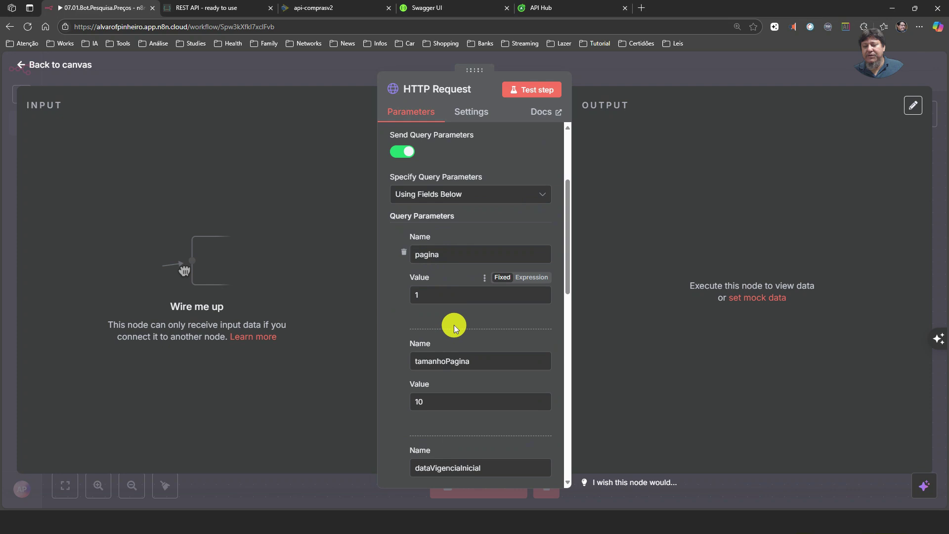
scroll(454, 327, "down", 2)
scroll(447, 331, "down", 2)
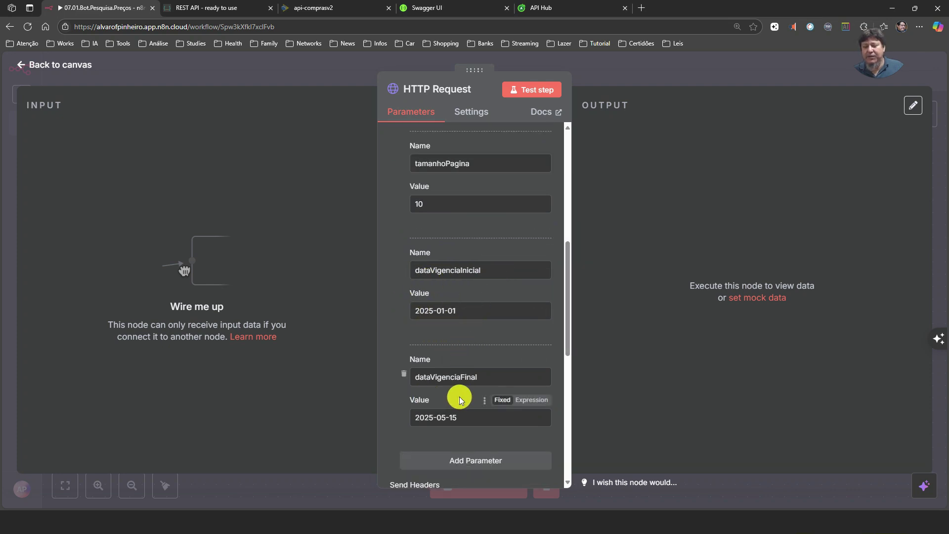
scroll(460, 399, "down", 2)
scroll(464, 399, "down", 2)
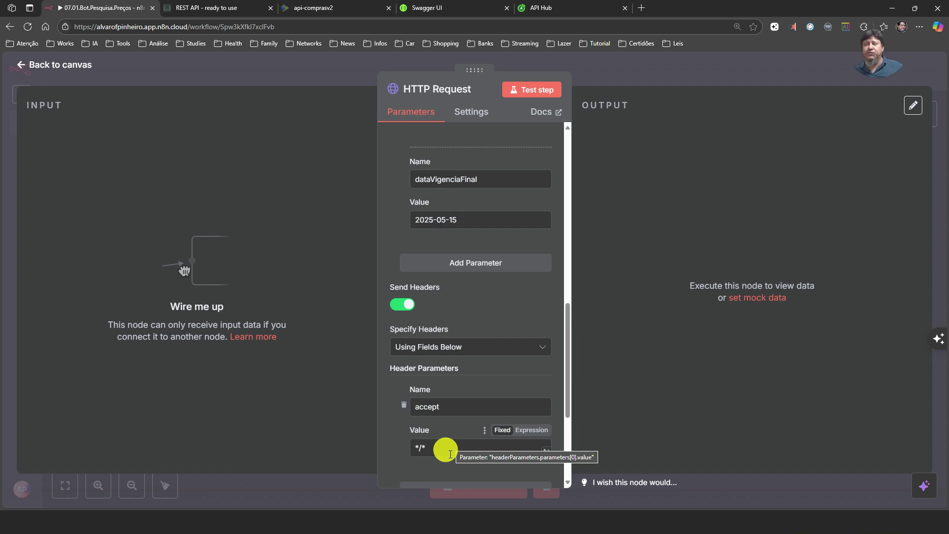
- Return to the canvas and delete the unconnected HTTP Request node above the workflow
left_click(657, 65)
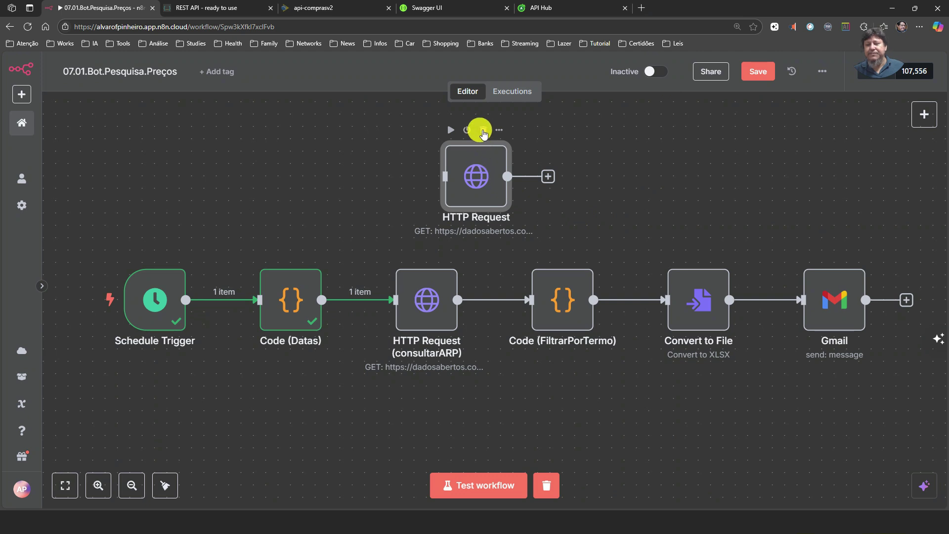
left_click(476, 129)
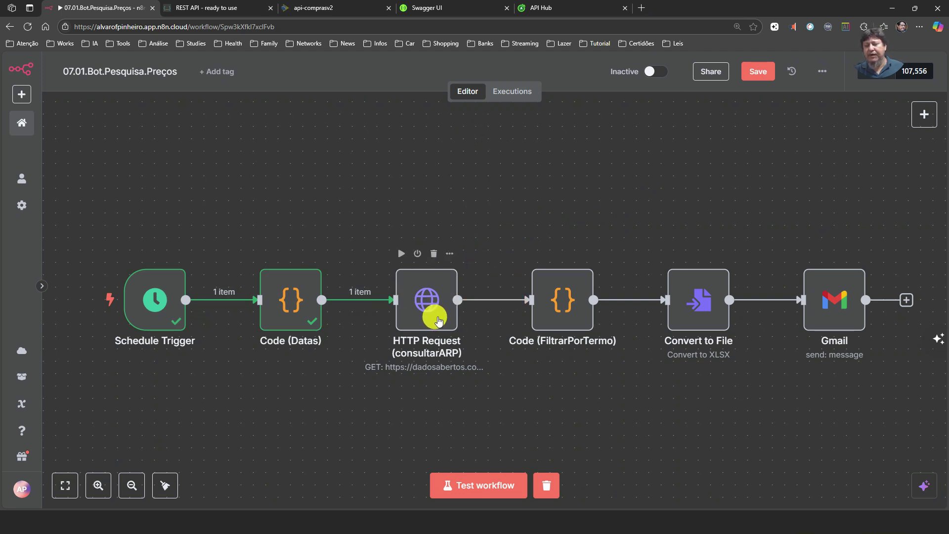
- Open the HTTP Request (consultarARP) node and run a test of that step
left_click(433, 317)
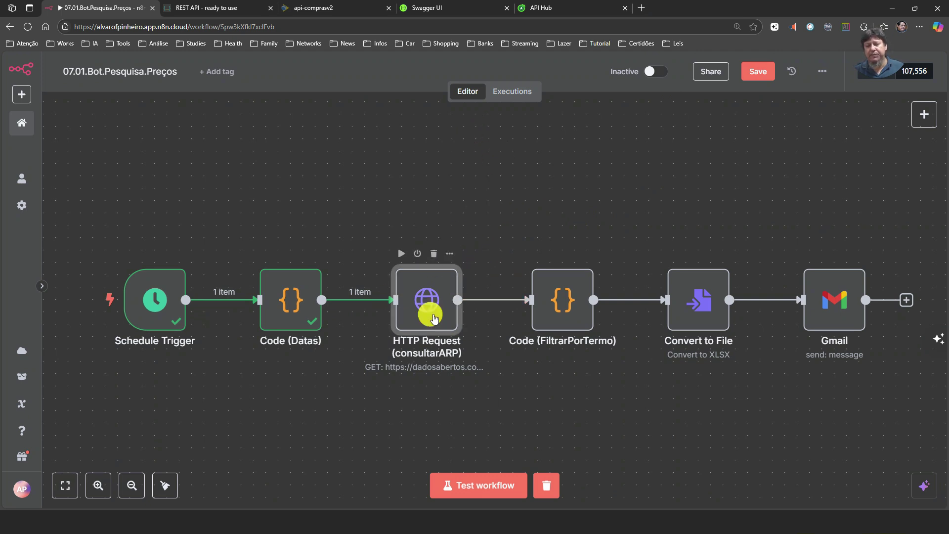
double_click(434, 317)
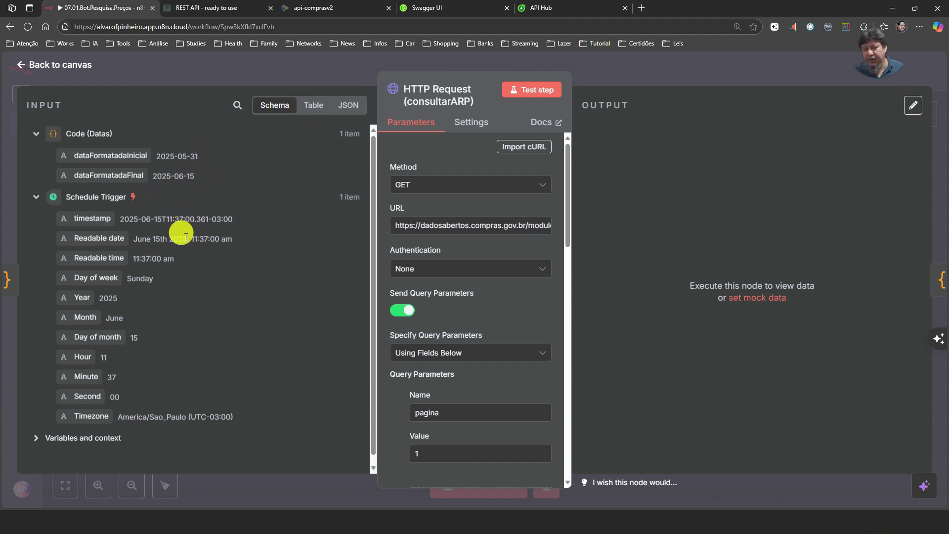
left_click(538, 89)
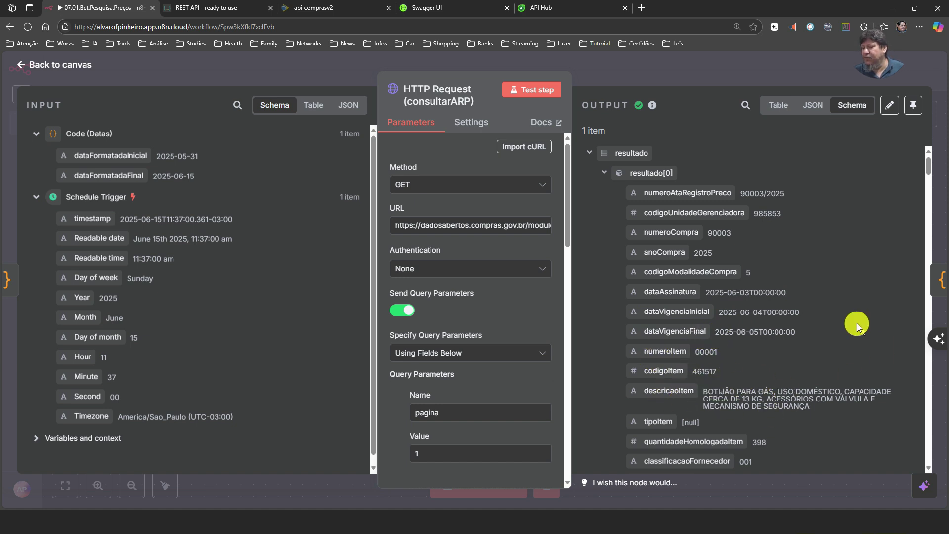
- Examine the returned resultado records and their item descriptions in the consultarARP output, and return to the canvas
scroll(855, 324, "down", 3)
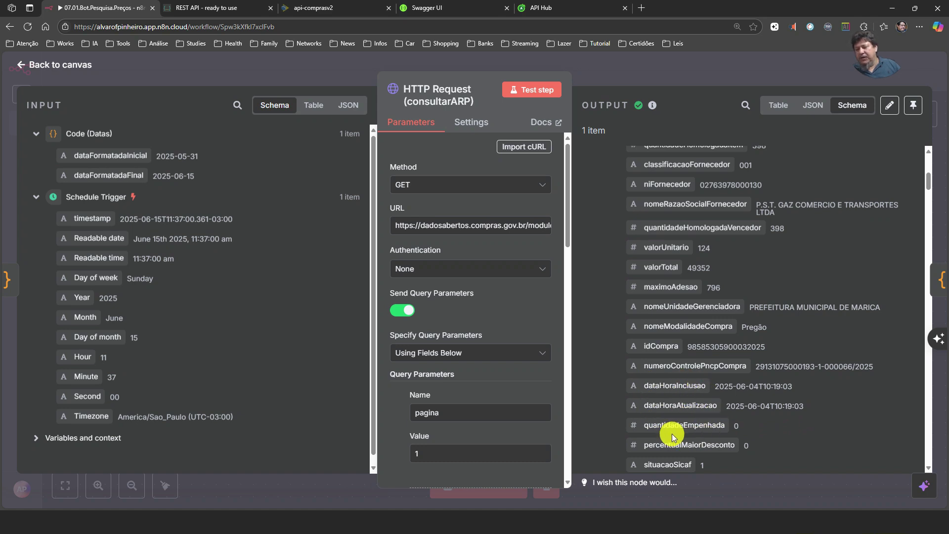
scroll(745, 418, "down", 2)
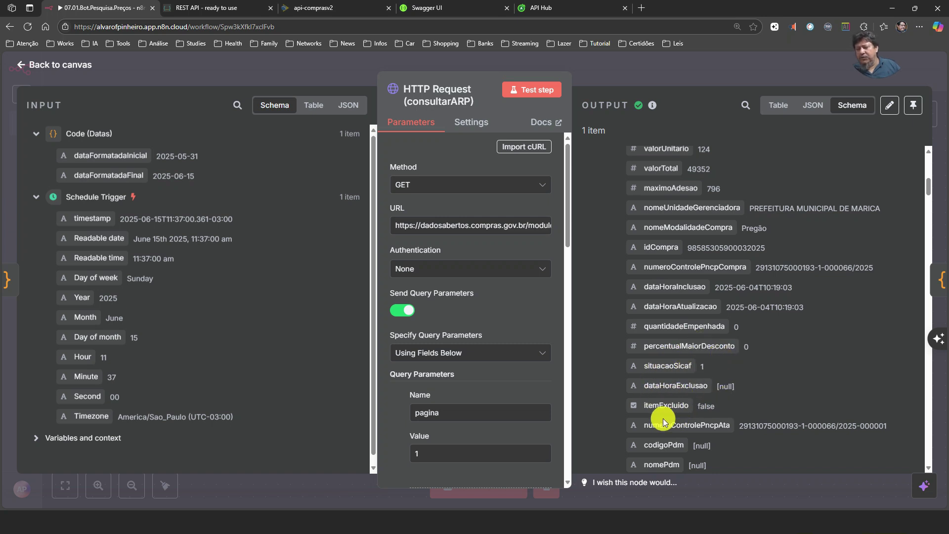
scroll(761, 396, "down", 2)
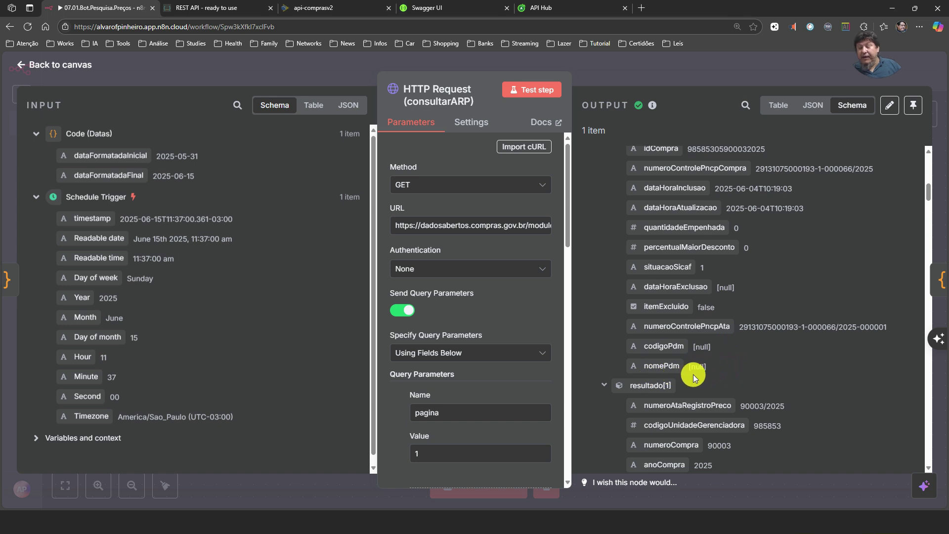
scroll(736, 363, "down", 3)
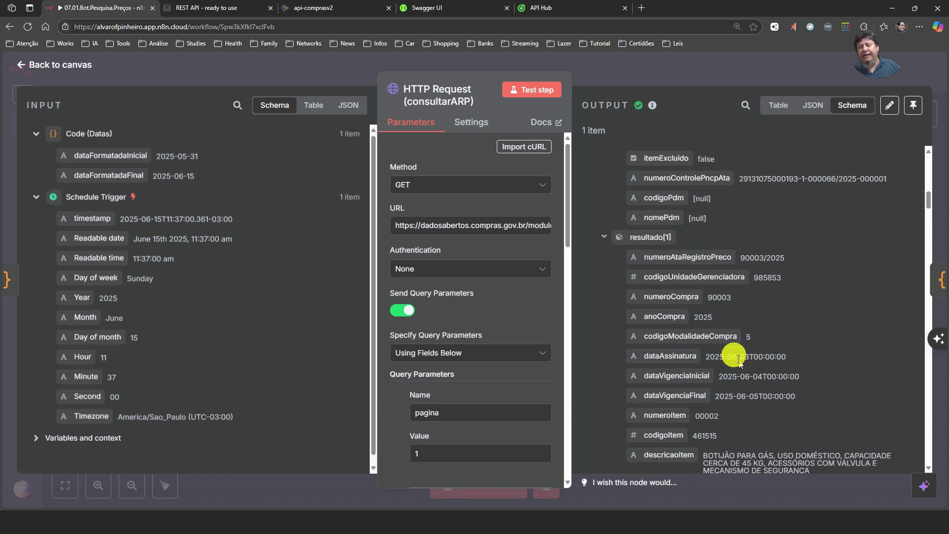
scroll(694, 324, "up", 4)
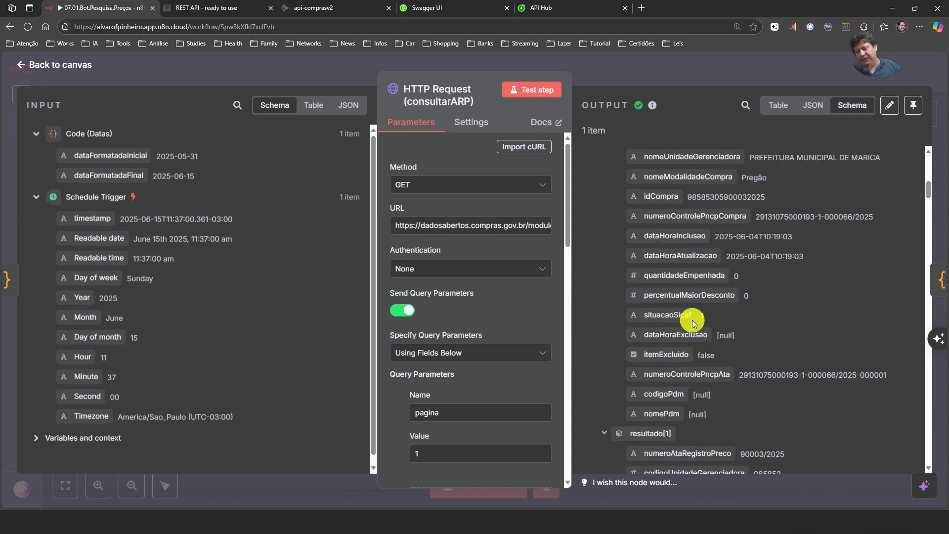
scroll(692, 324, "up", 10)
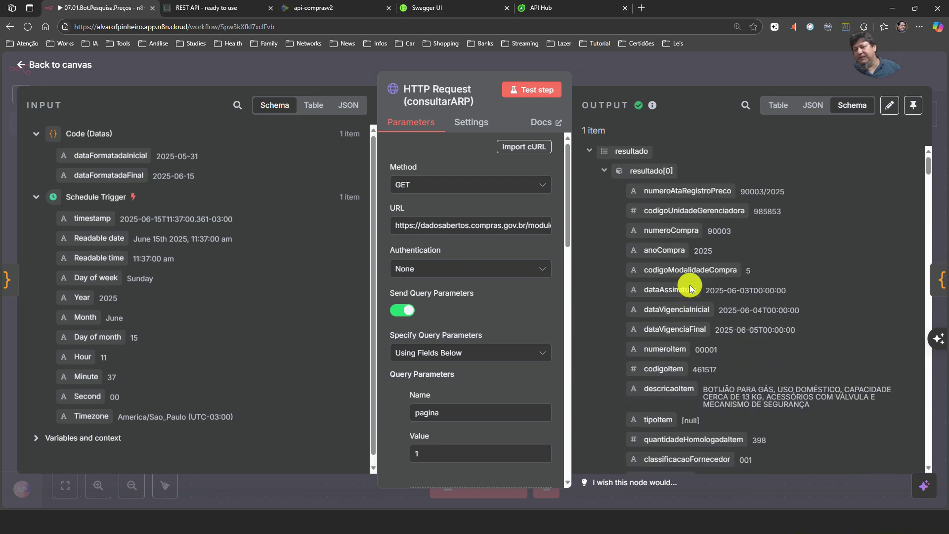
scroll(707, 384, "down", 10)
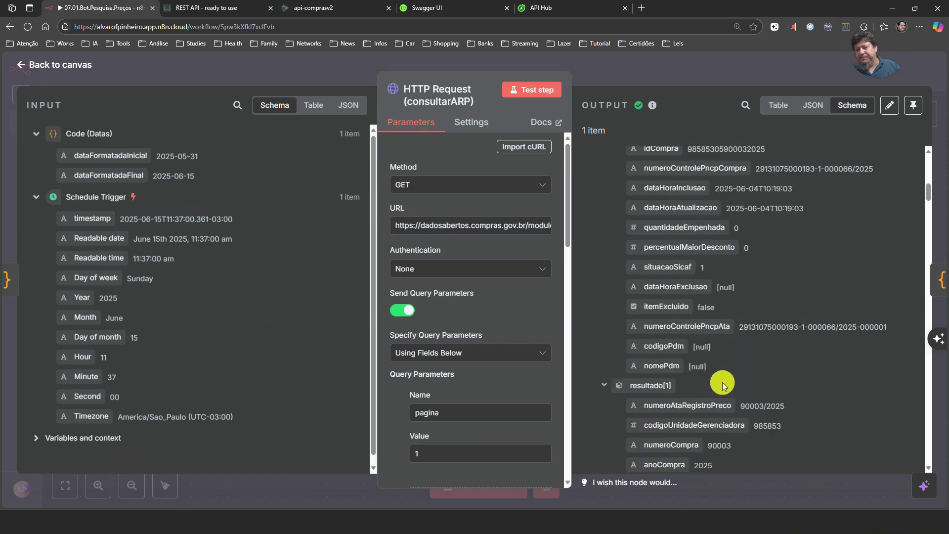
scroll(722, 385, "down", 8)
scroll(719, 267, "down", 10)
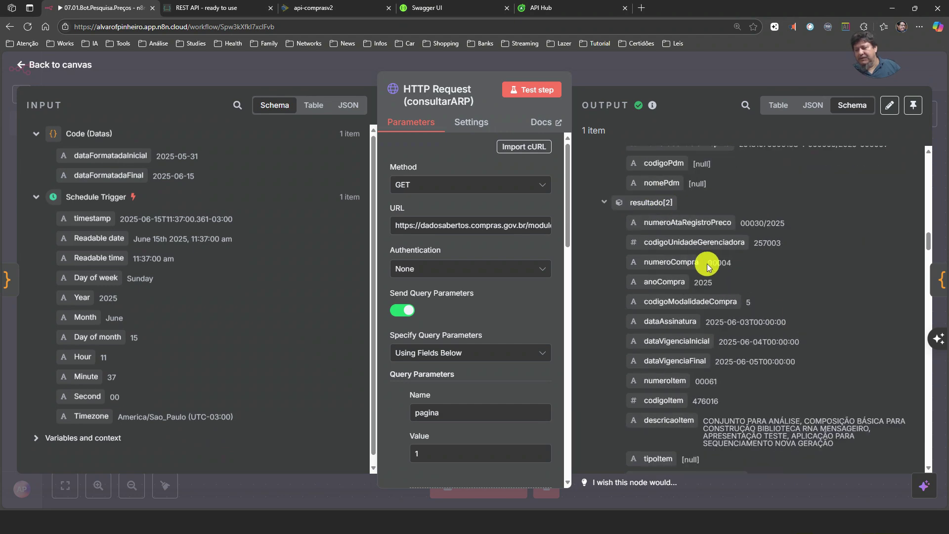
scroll(778, 346, "down", 3)
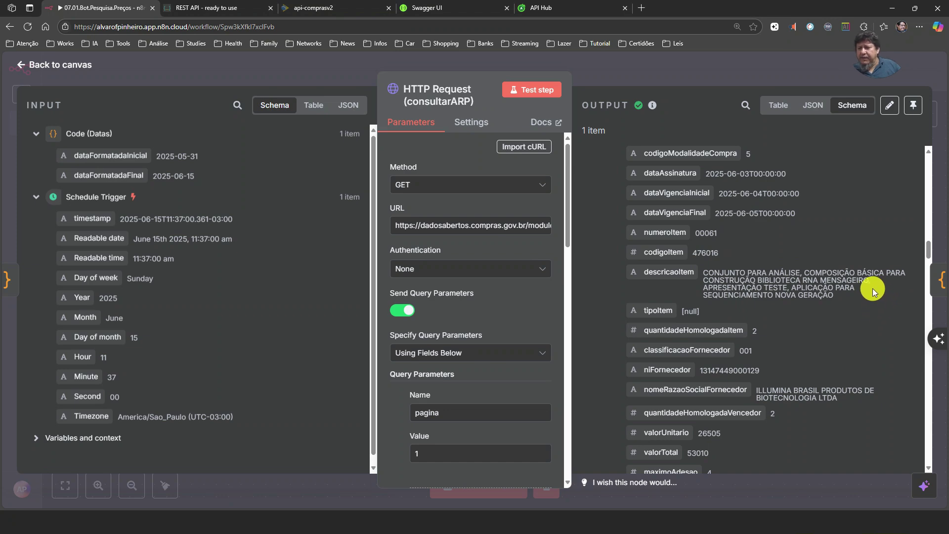
scroll(710, 322, "down", 5)
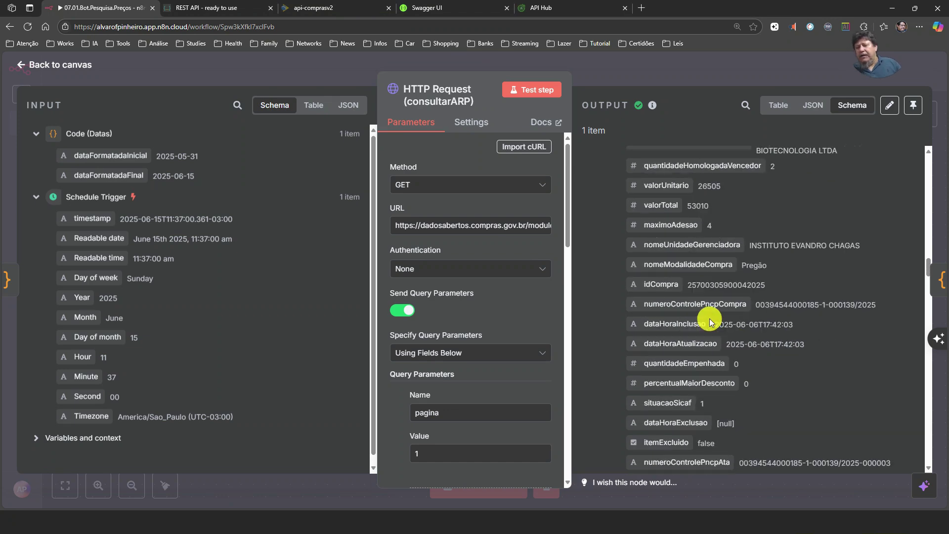
scroll(710, 322, "down", 15)
scroll(716, 301, "down", 15)
scroll(716, 306, "down", 10)
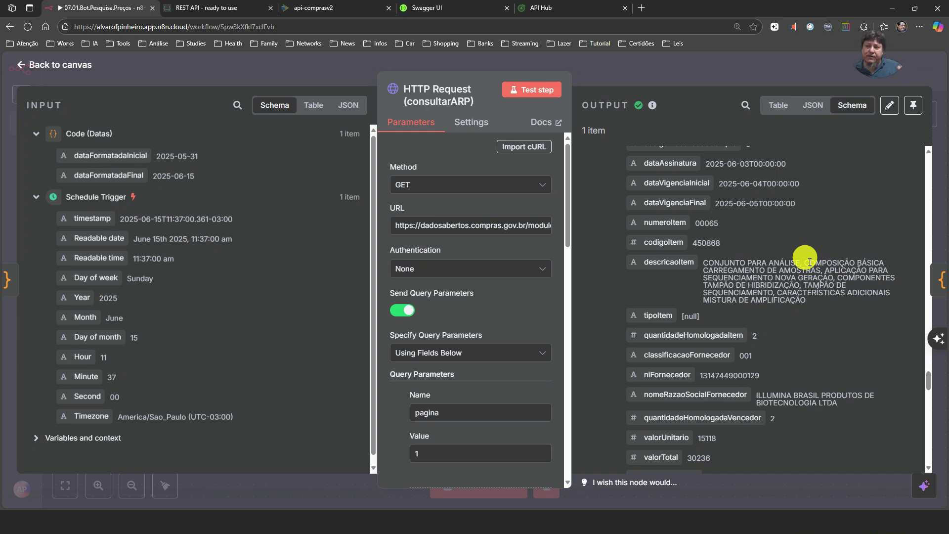
left_click(690, 68)
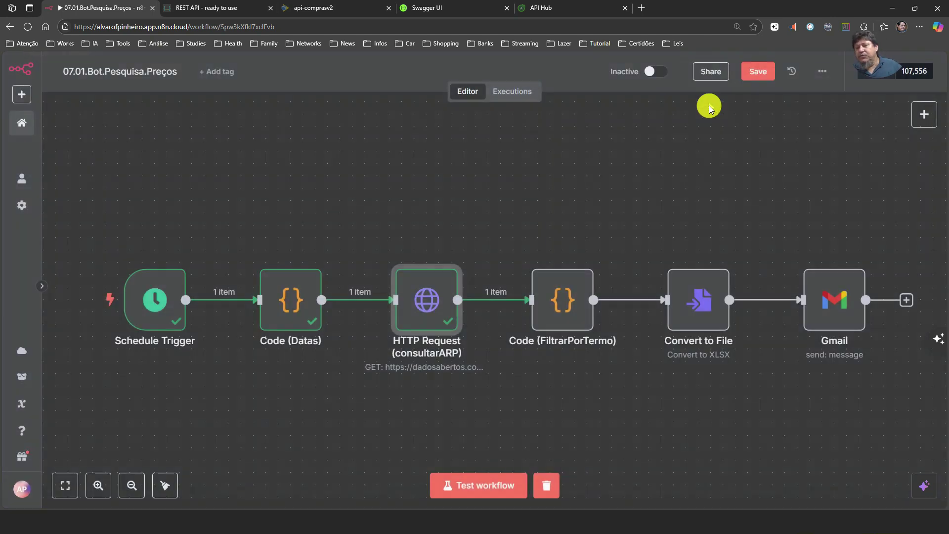
- Open the Code (FiltrarPorTermo) node, review its termoBusca value COMPONENTE and the filter code, and test the step
mouse_move(431, 350)
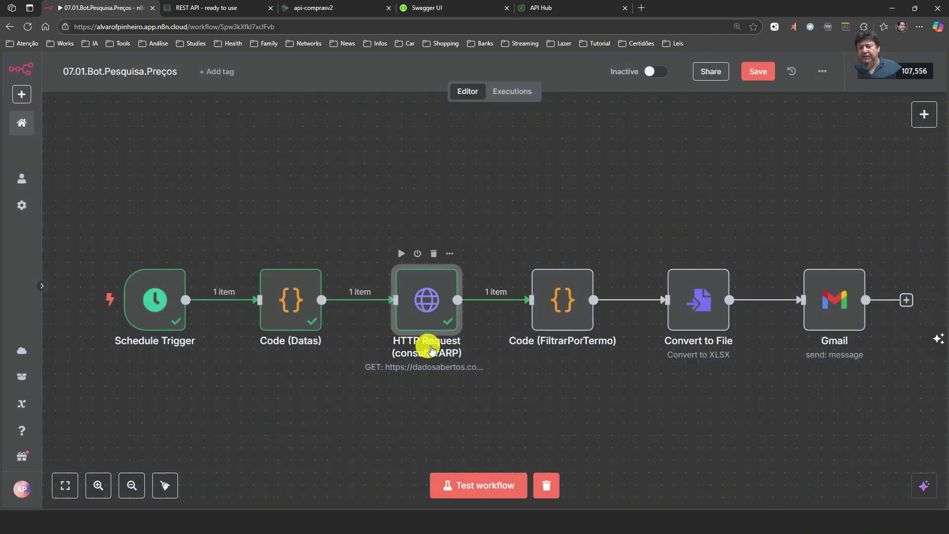
mouse_move(563, 302)
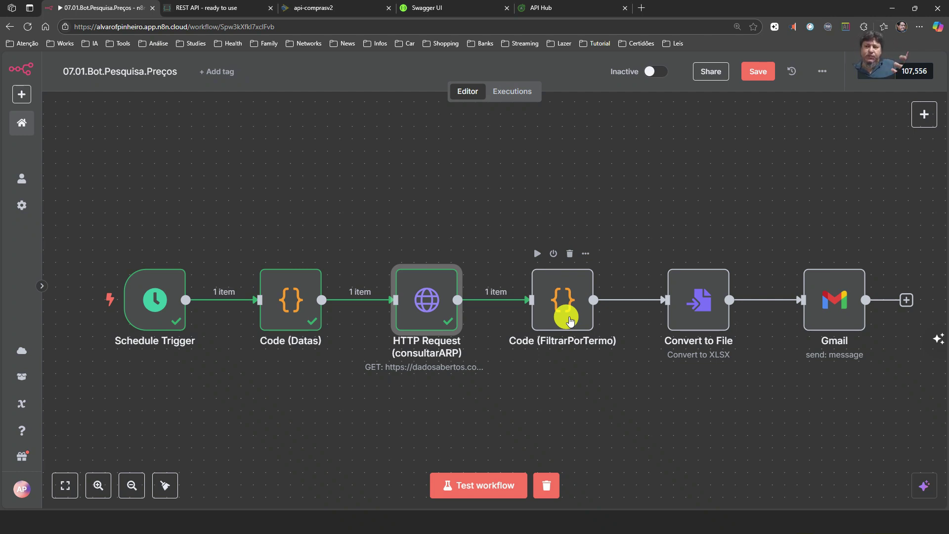
left_click(566, 298)
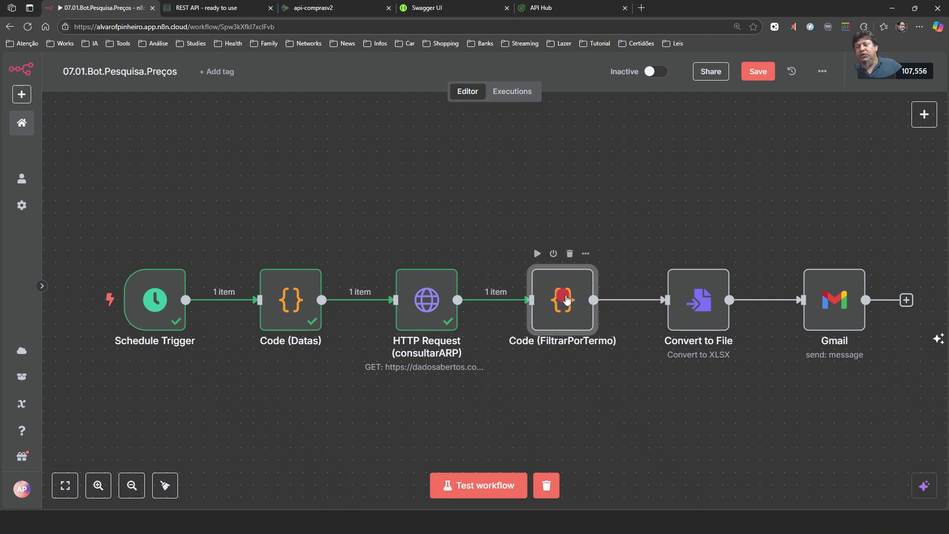
double_click(567, 295)
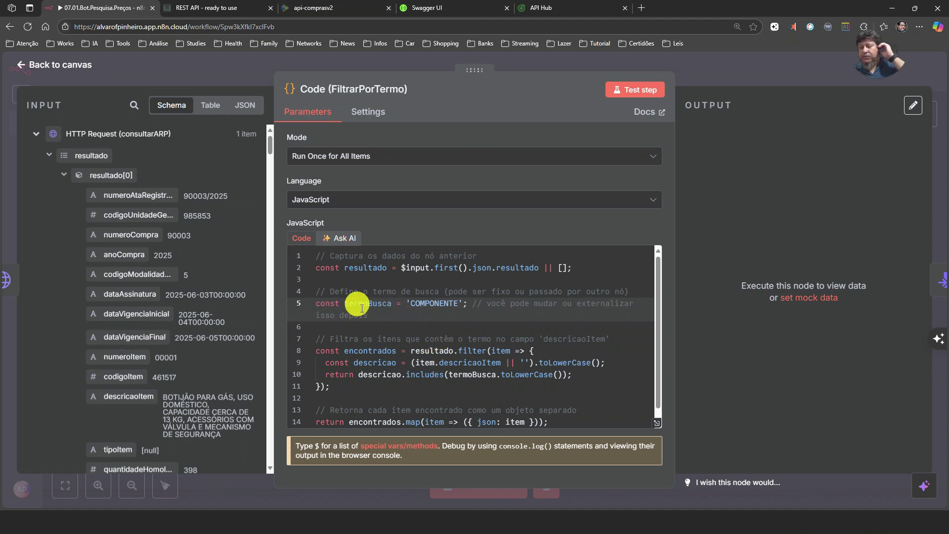
double_click(432, 302)
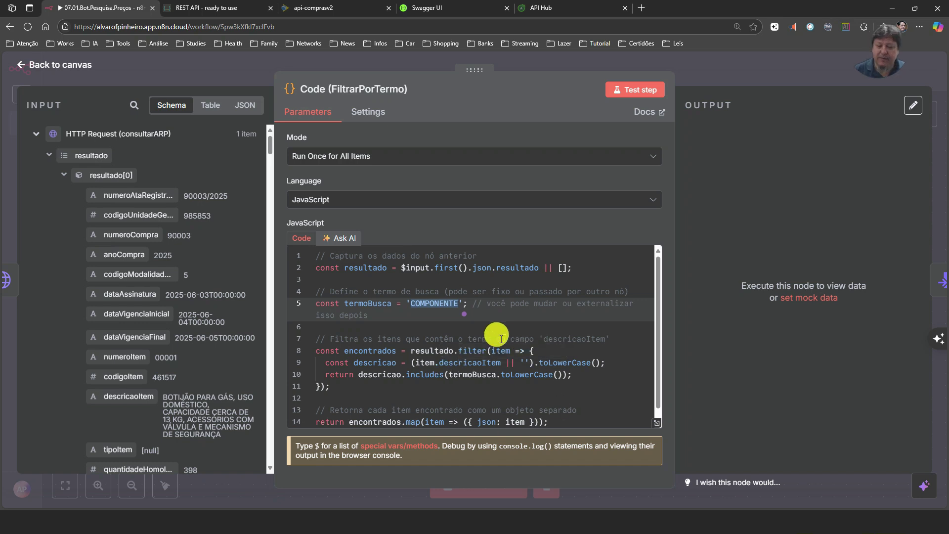
scroll(495, 326, "down", 1)
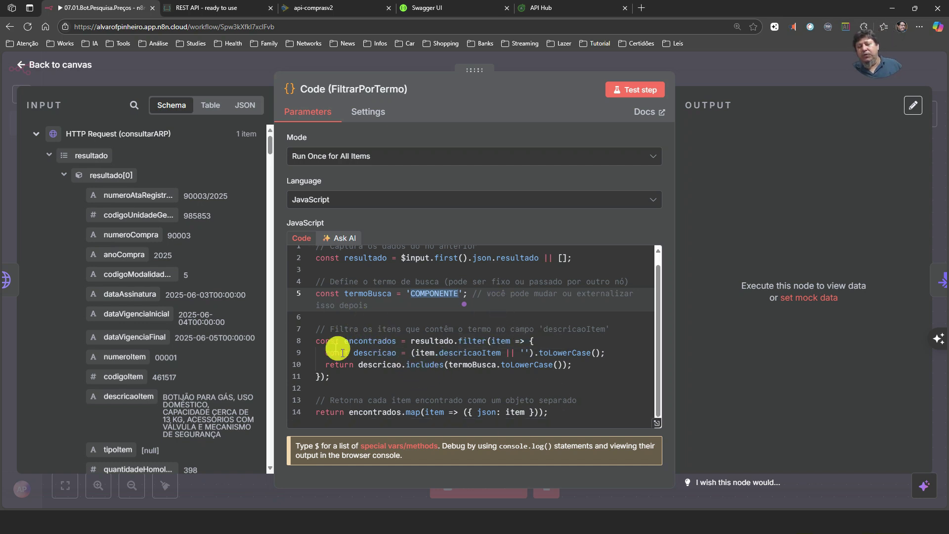
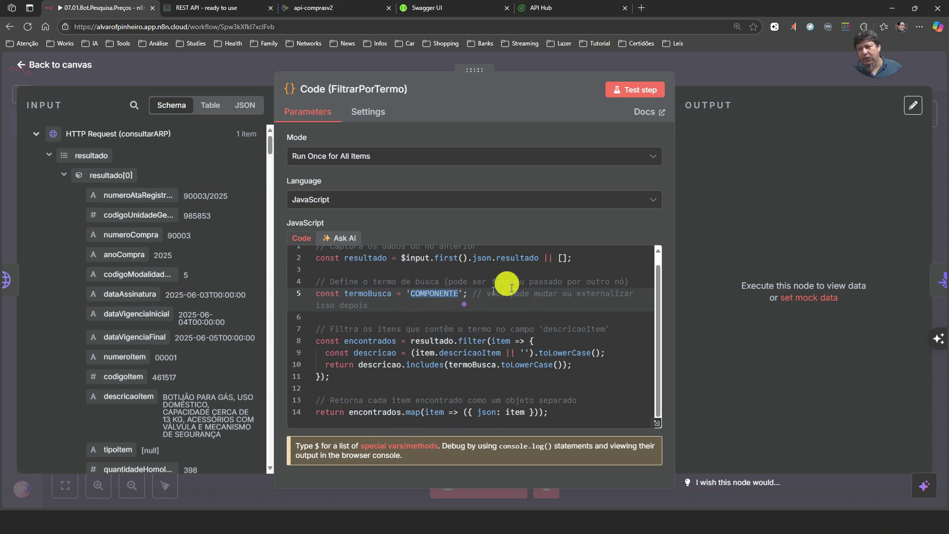
left_click(641, 95)
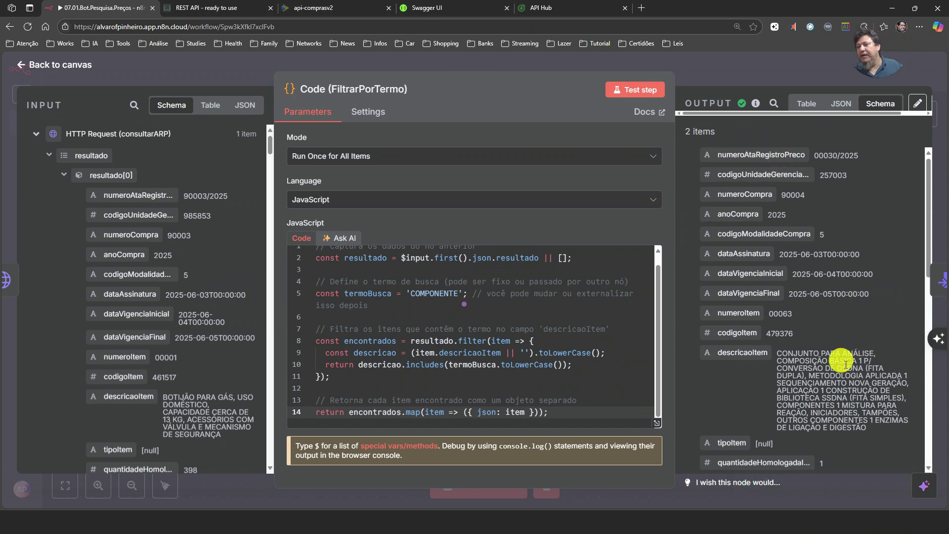
- Examine where the search term COMPONENTE occurs in the filtered output's descricaoItem field, and return to the canvas
scroll(811, 335, "down", 2)
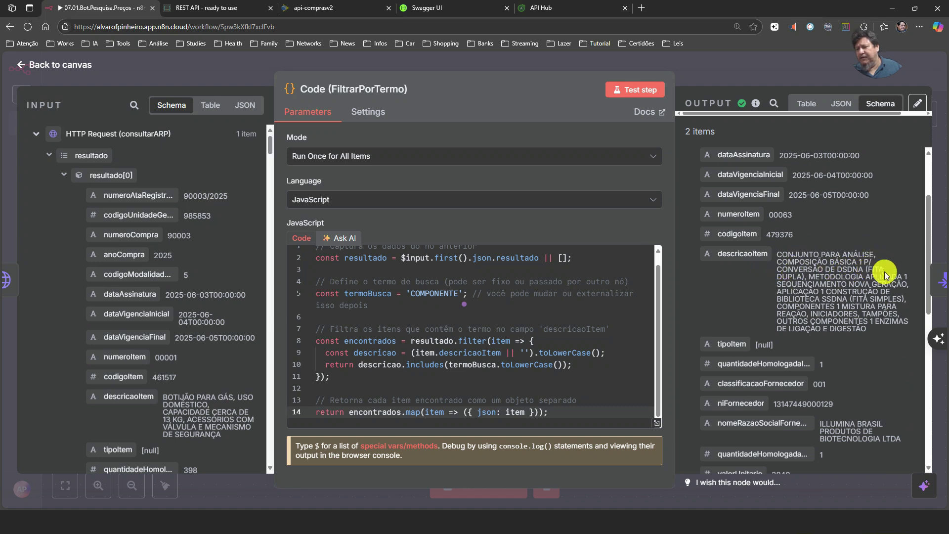
double_click(803, 305)
scroll(806, 341, "down", 2)
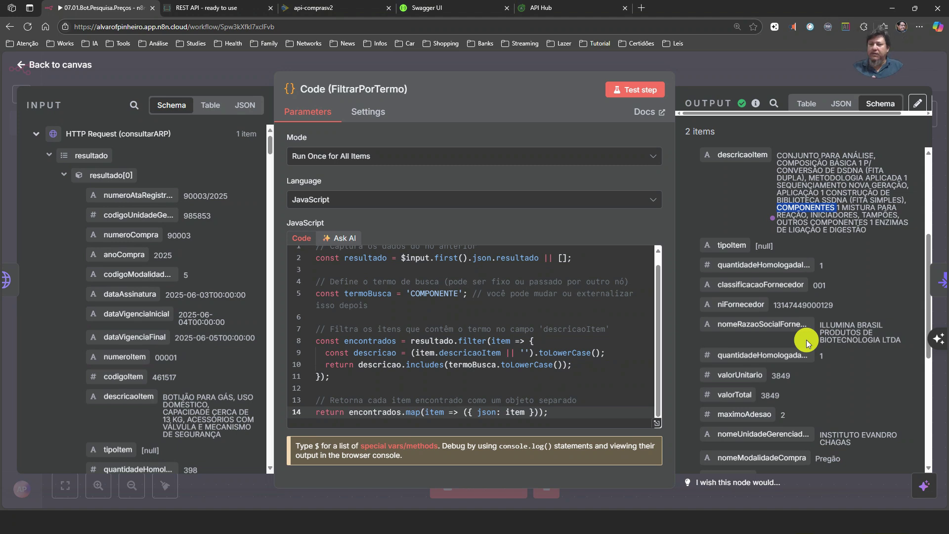
left_click(834, 202)
left_click_drag(834, 202, 779, 212)
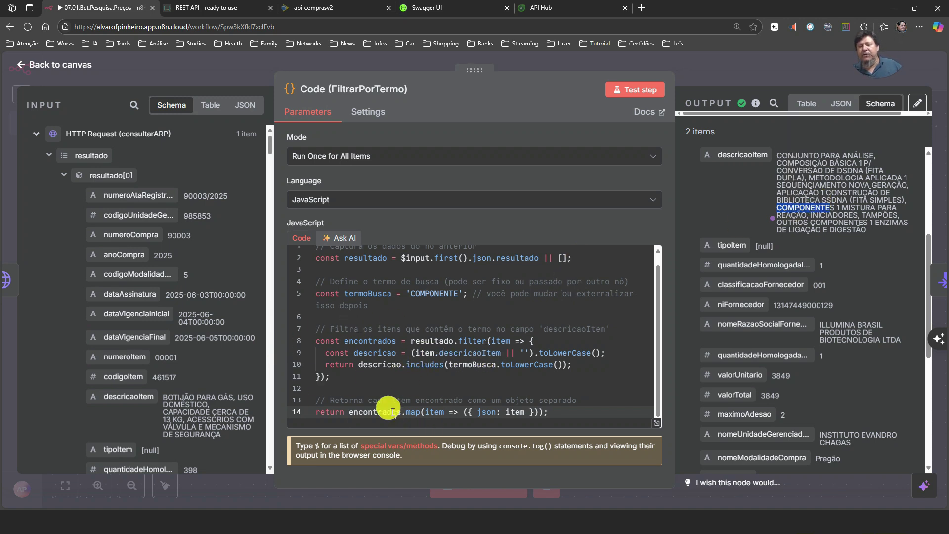
left_click(764, 68)
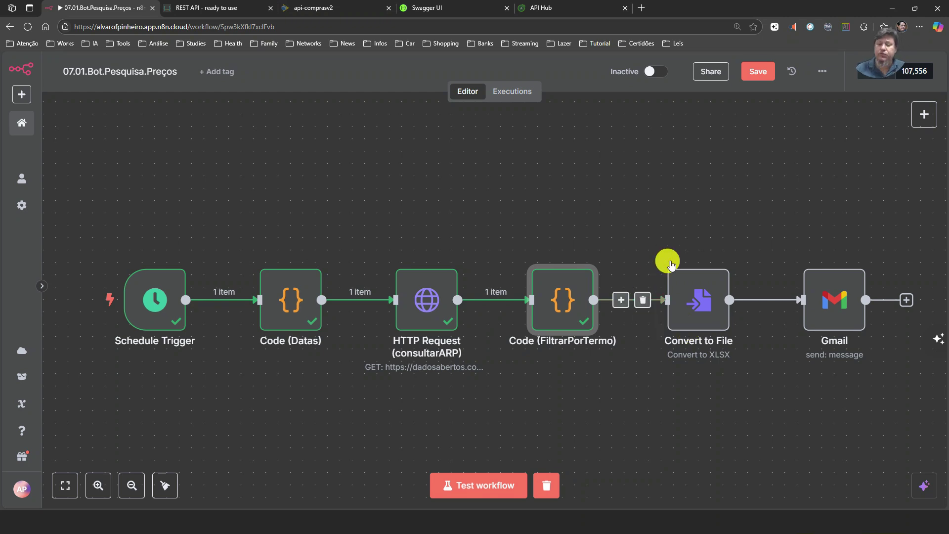
- Examine the filtered records in the Code (FiltrarPorTermo) output as JSON and return to the canvas
left_click(567, 306)
double_click(570, 309)
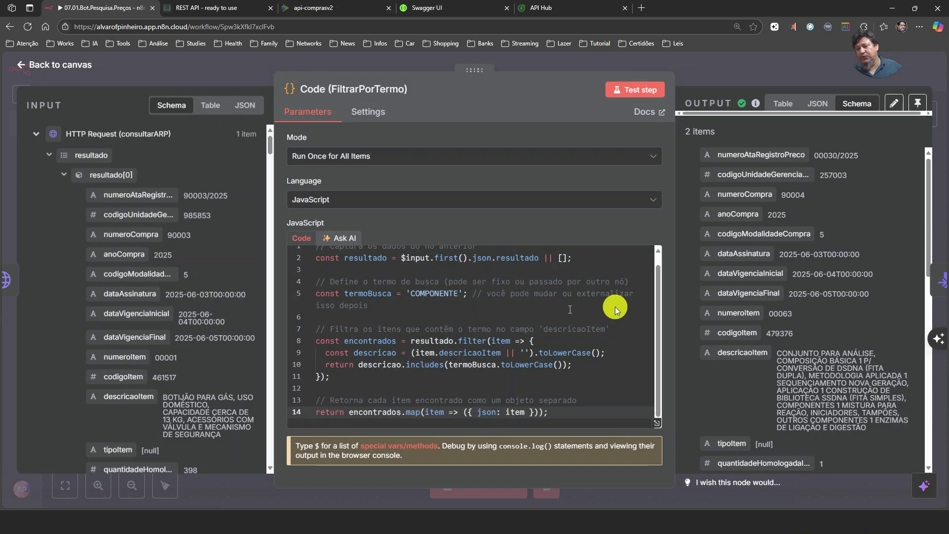
left_click(840, 104)
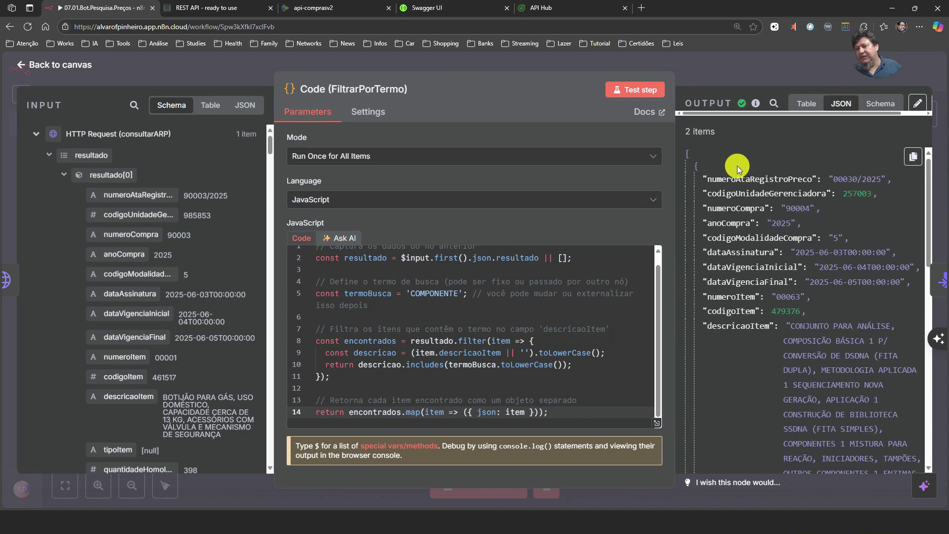
scroll(847, 352, "down", 15)
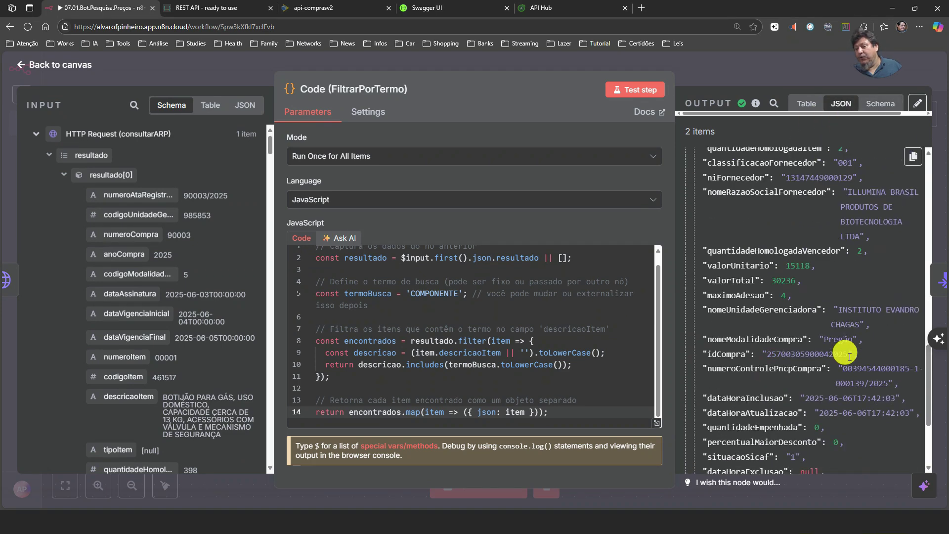
scroll(849, 356, "up", 15)
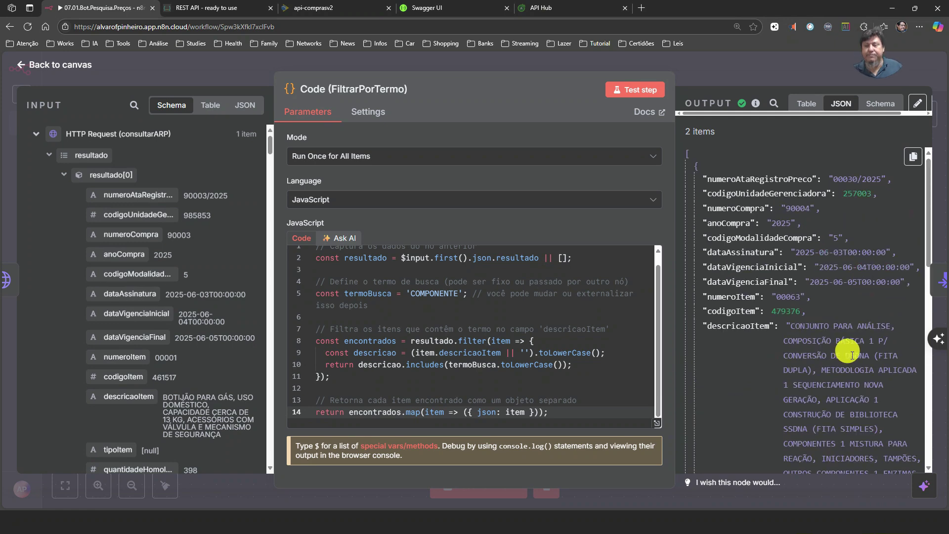
left_click(776, 79)
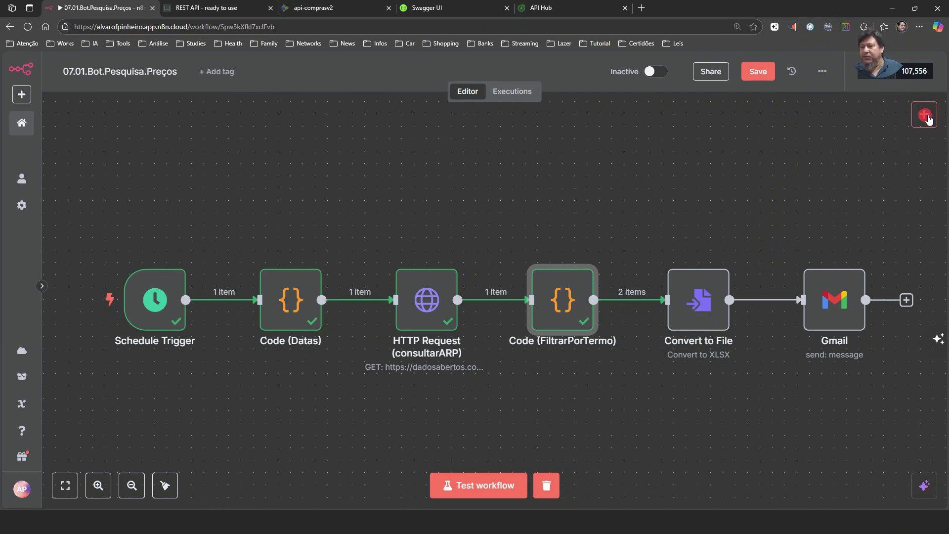
- Search the available nodes for "conver" and close the node list without adding anything
left_click(924, 114)
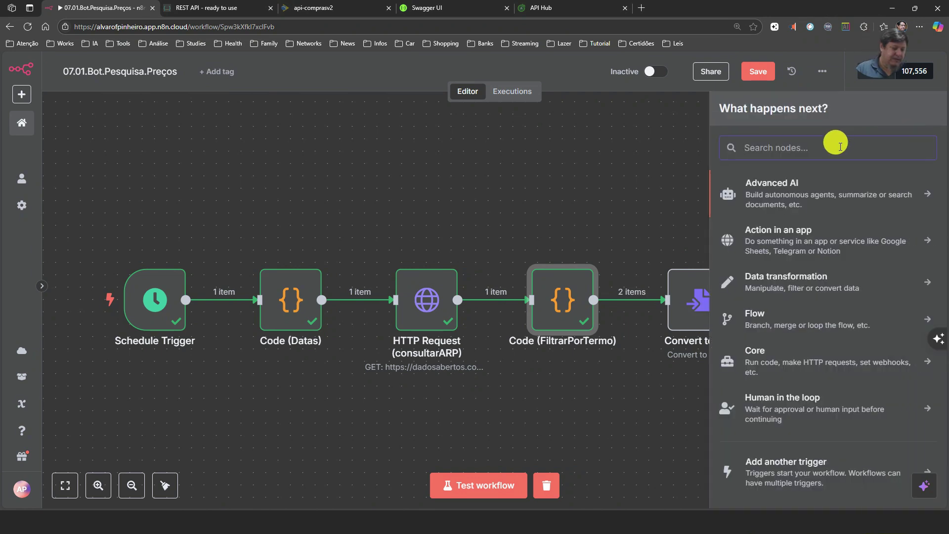
type("conver")
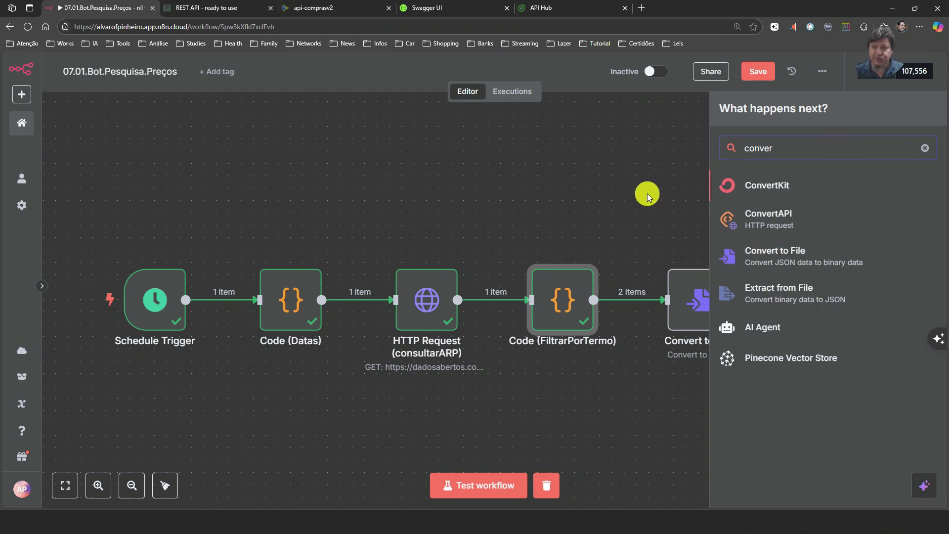
left_click(646, 193)
- Open the Convert to File node, choose the Convert to XLSX operation from the available formats, and test the step
double_click(705, 303)
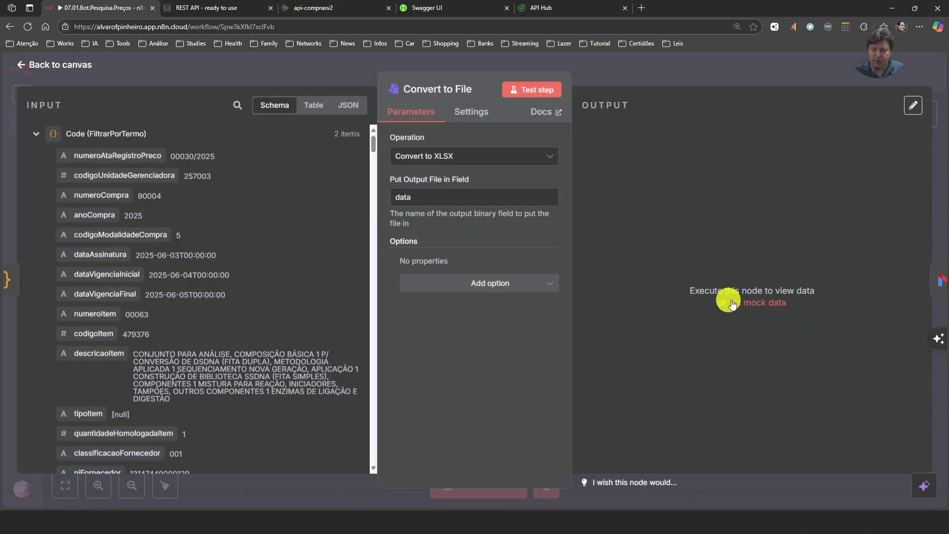
left_click(552, 157)
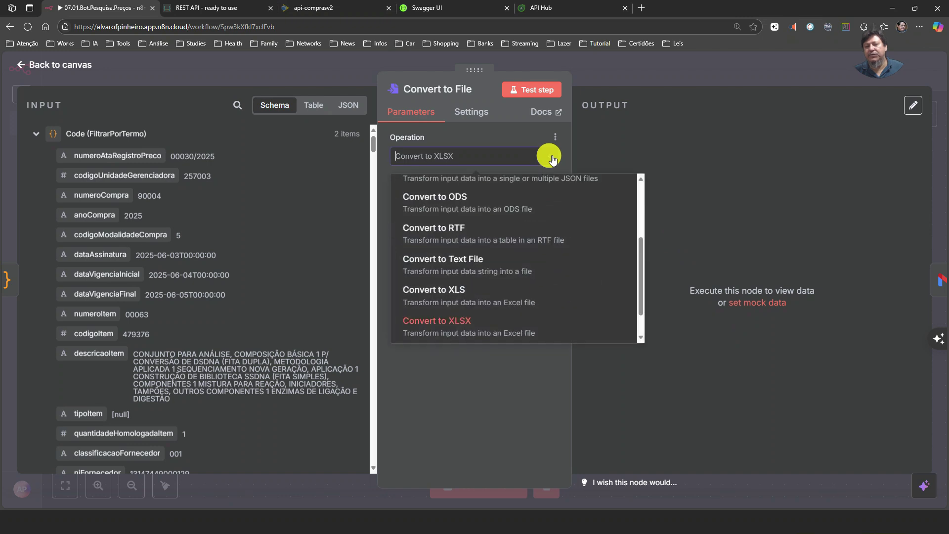
scroll(584, 240, "up", 3)
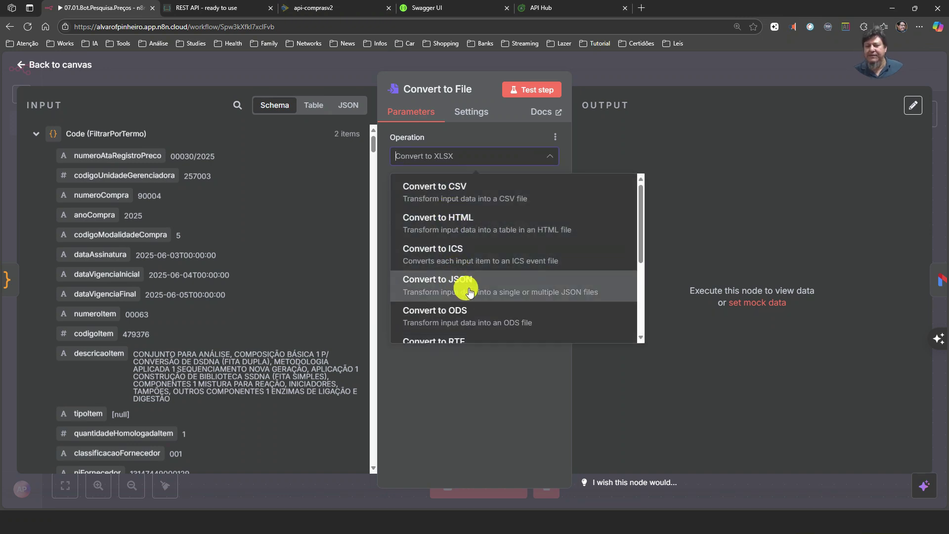
scroll(470, 297, "down", 1)
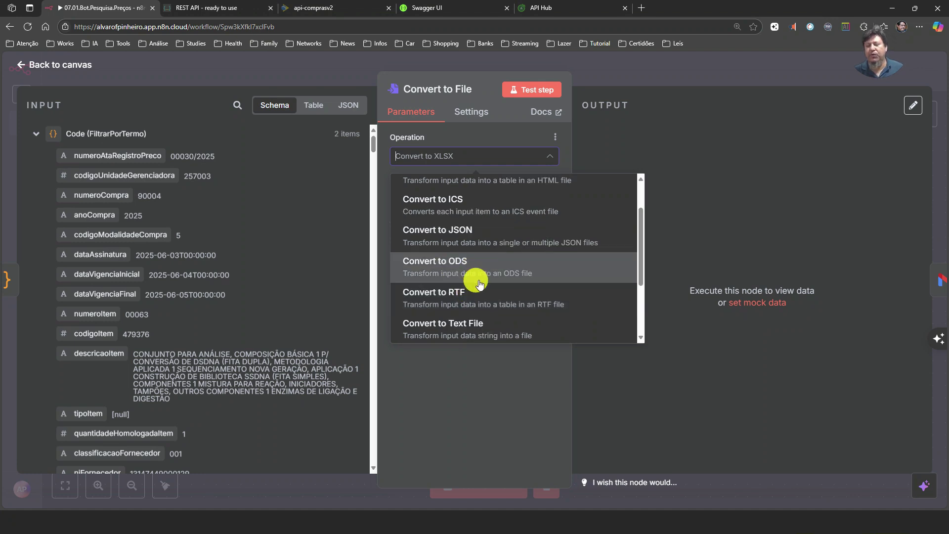
scroll(482, 296, "down", 1)
scroll(482, 290, "down", 1)
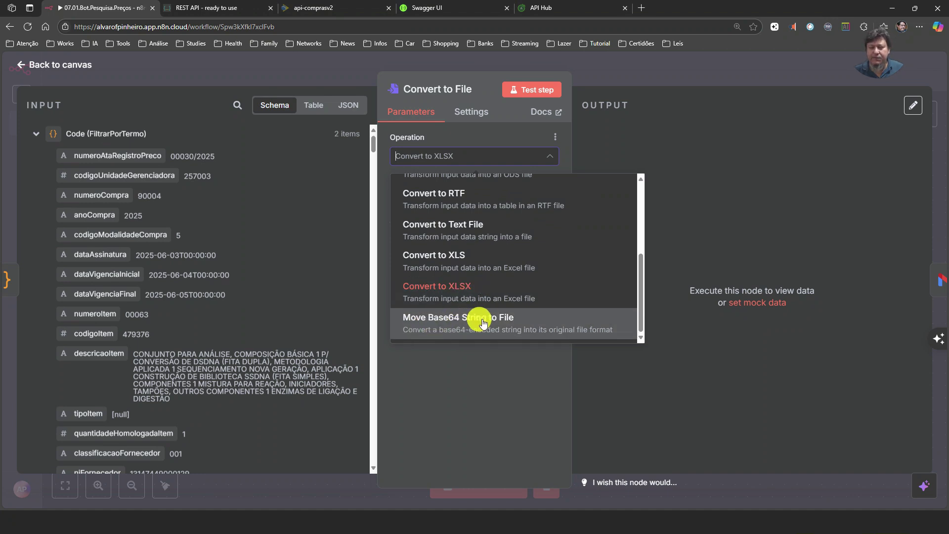
left_click(467, 294)
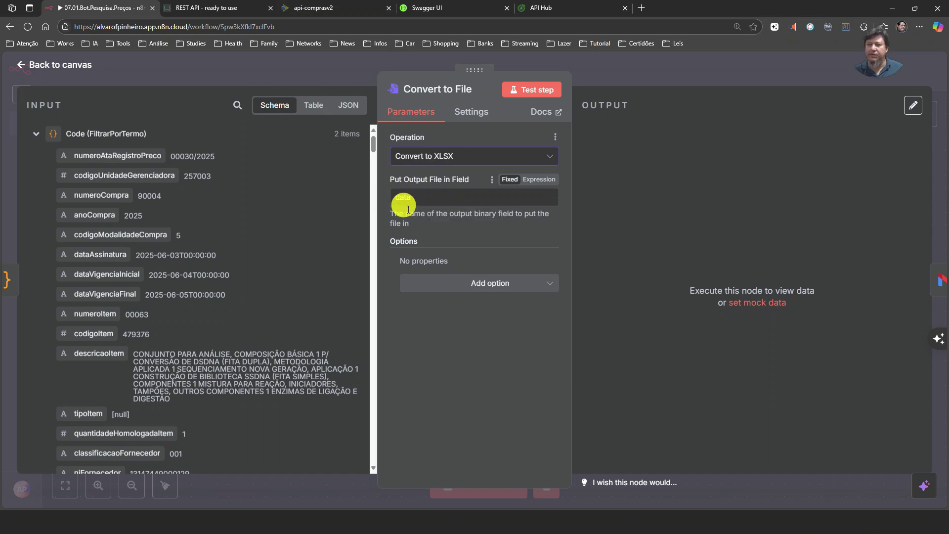
left_click(528, 90)
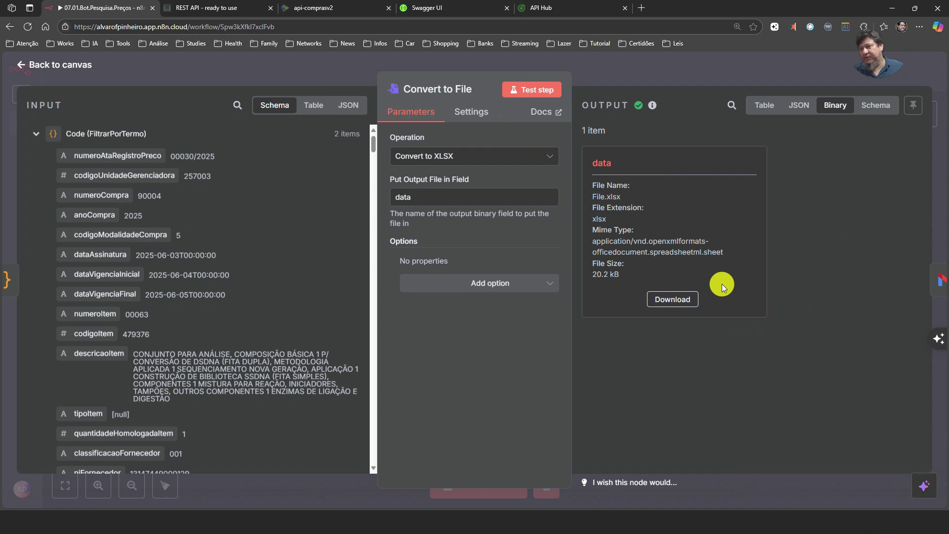
- Download the XLSX file from the Convert to File output and open it in a maximized Excel window
left_click(685, 308)
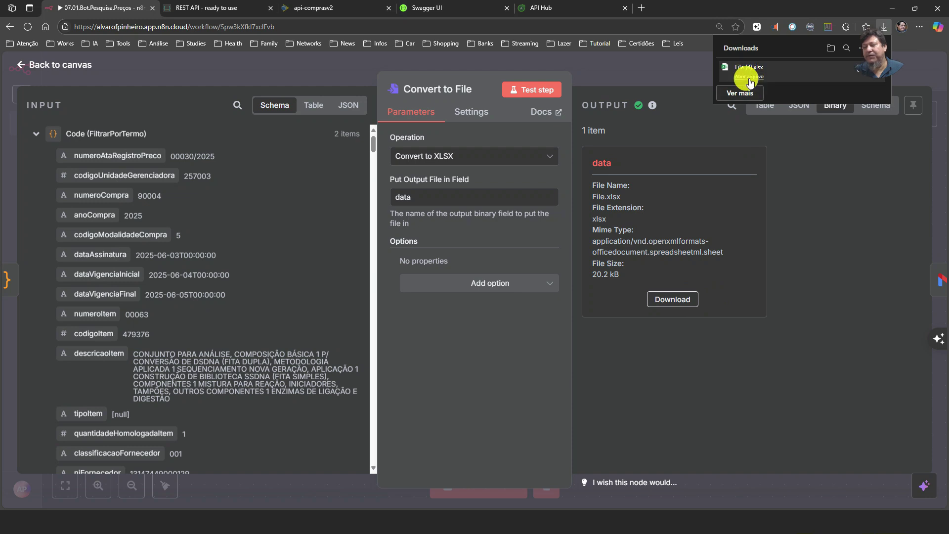
left_click(749, 77)
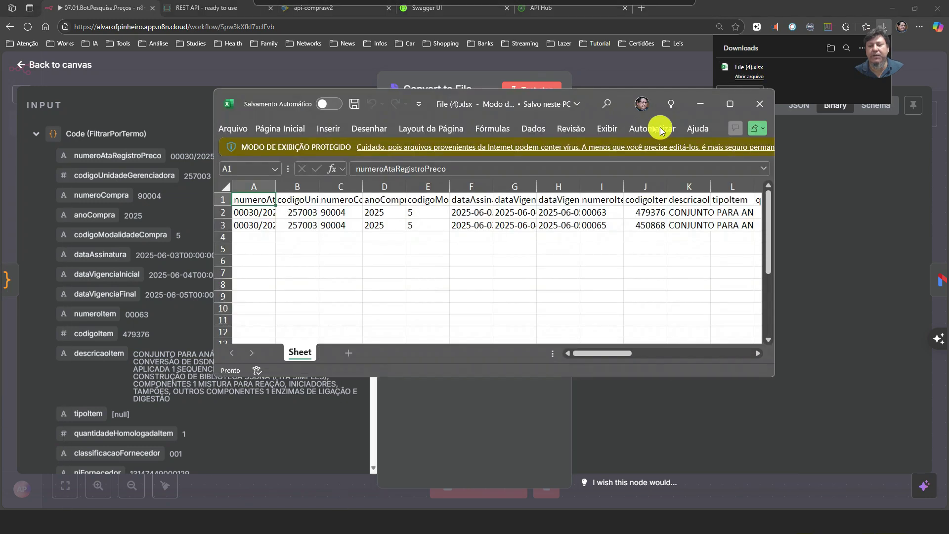
left_click(730, 104)
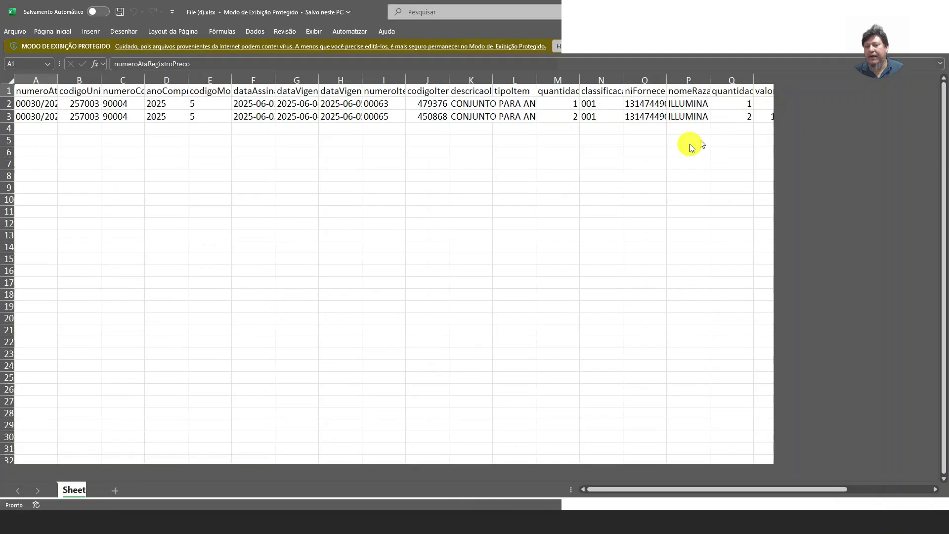
- Widen the numeroAtaRegistroPreco and descricaoItem columns of the downloaded sheet
left_click(29, 110)
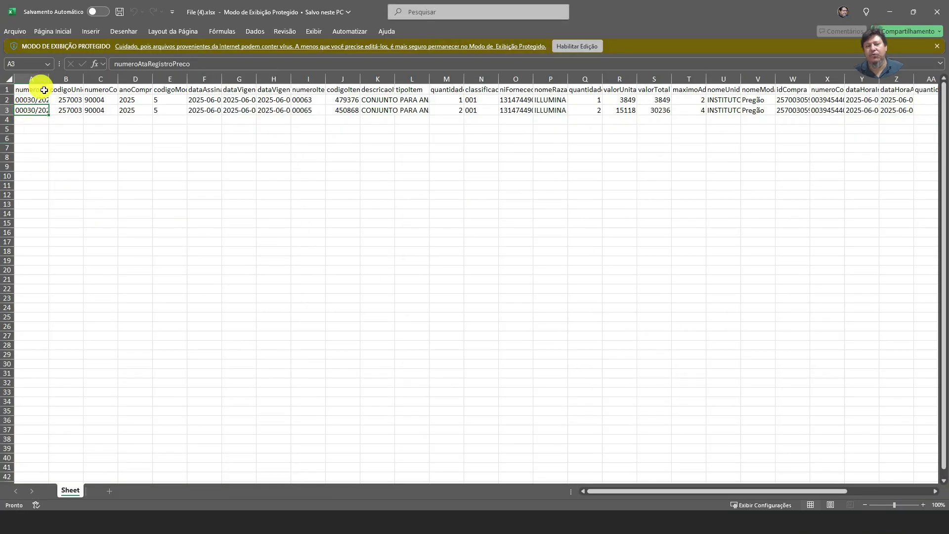
left_click_drag(49, 79, 94, 79)
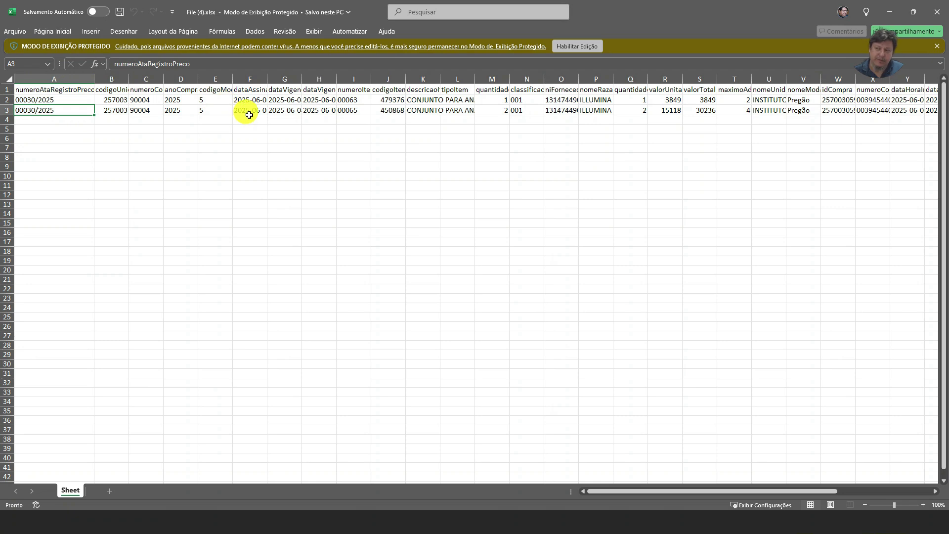
left_click_drag(440, 79, 769, 76)
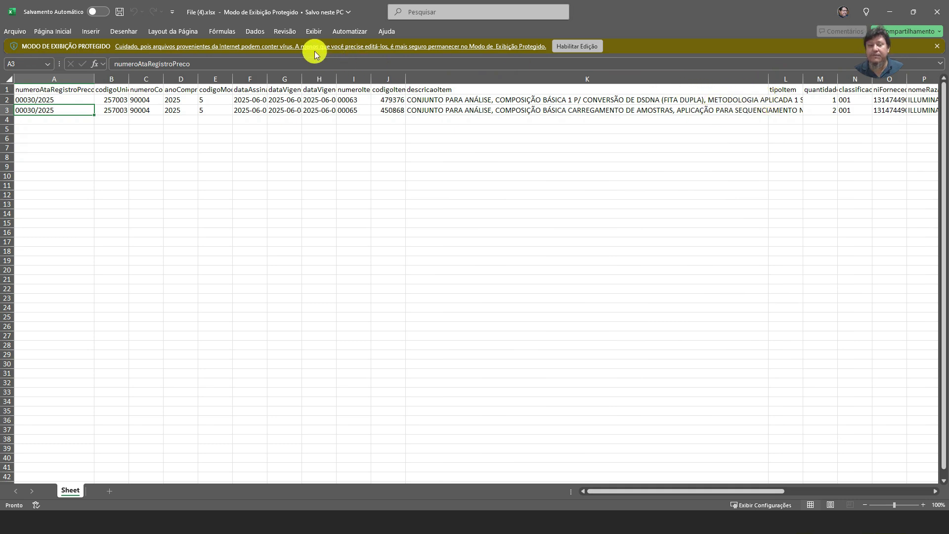
- Read the full descricaoItem texts in cells K2 and K3, close the workbook, and return to the n8n canvas
left_click(309, 69)
left_click(450, 286)
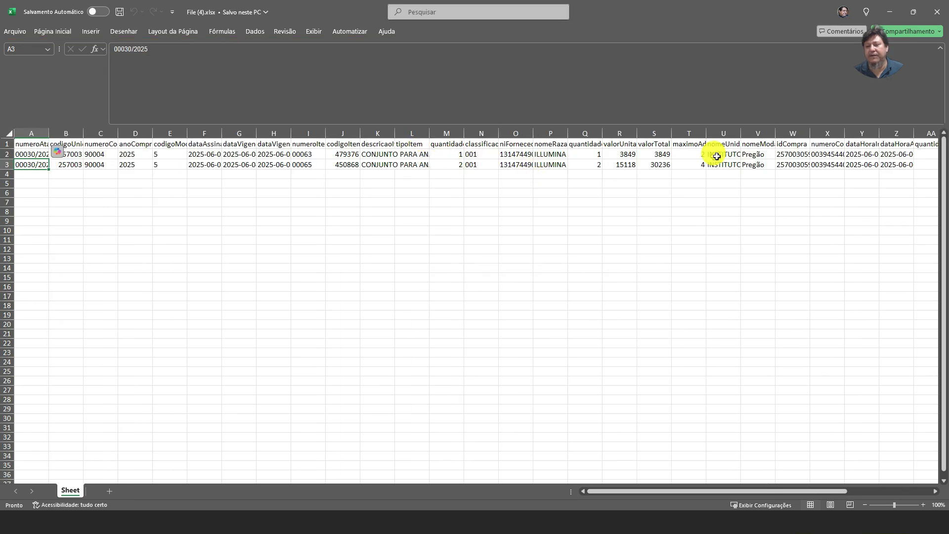
left_click(376, 154)
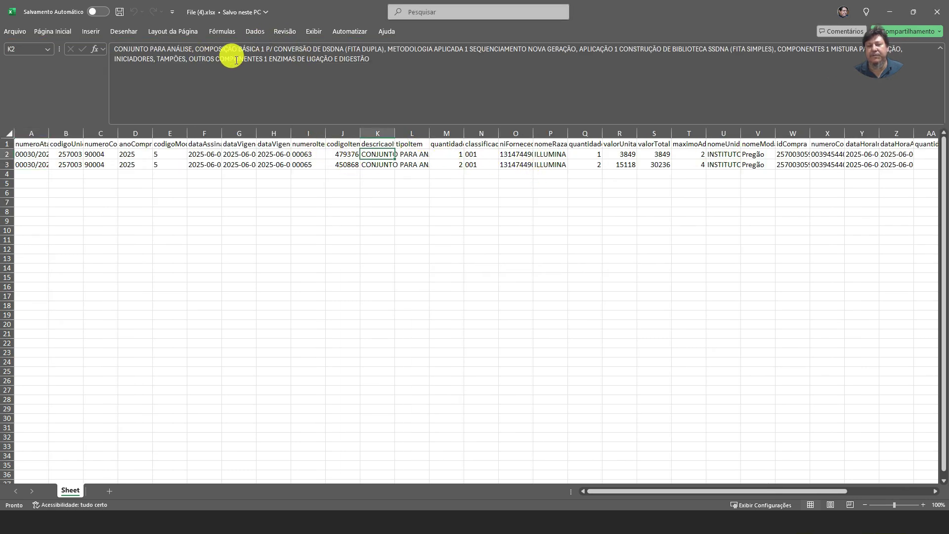
left_click(376, 168)
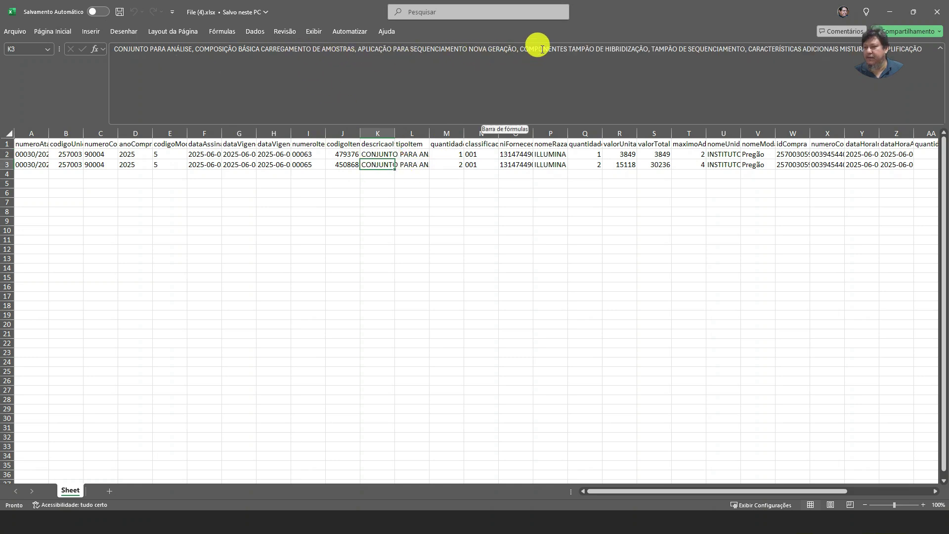
left_click(932, 16)
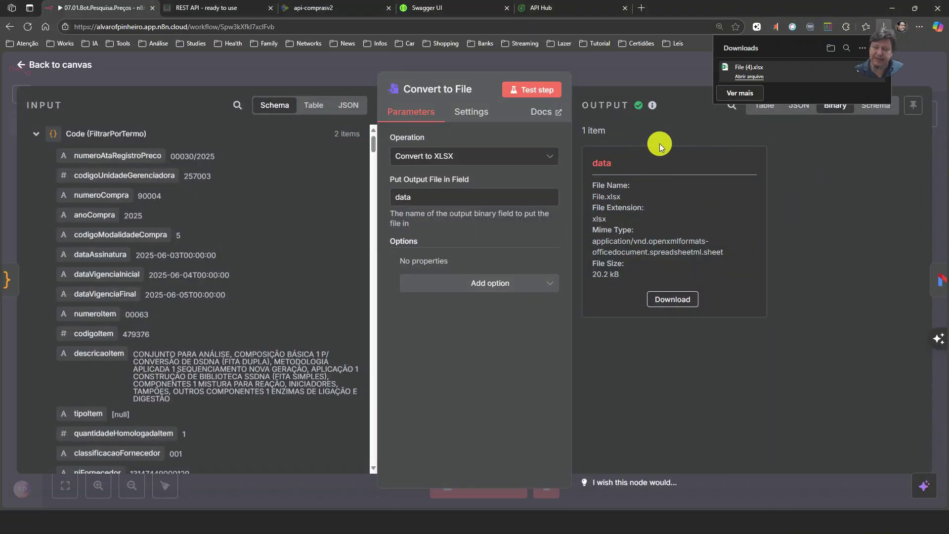
left_click(666, 66)
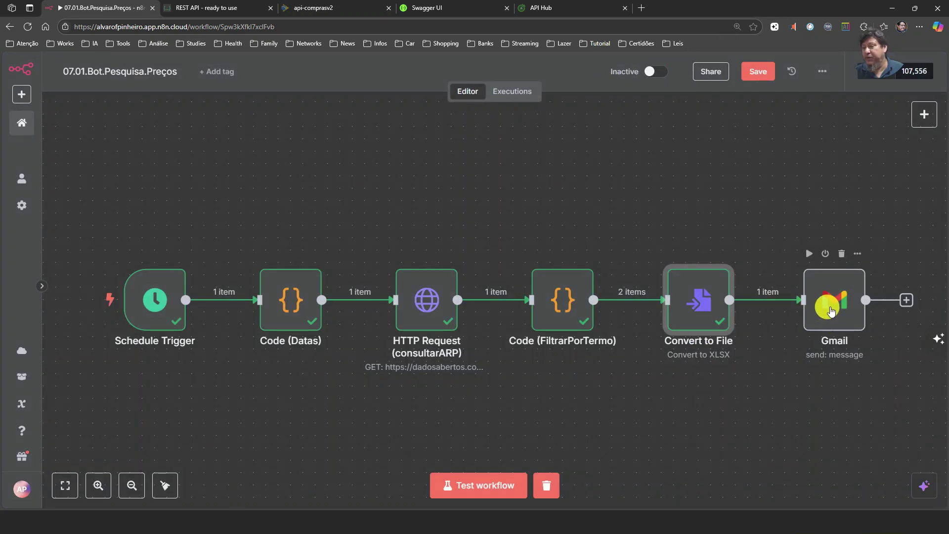
- Open the Gmail node, review its recipient, subject and attachment settings, and open the Message expression in the expanded editor
left_click(831, 311)
double_click(831, 315)
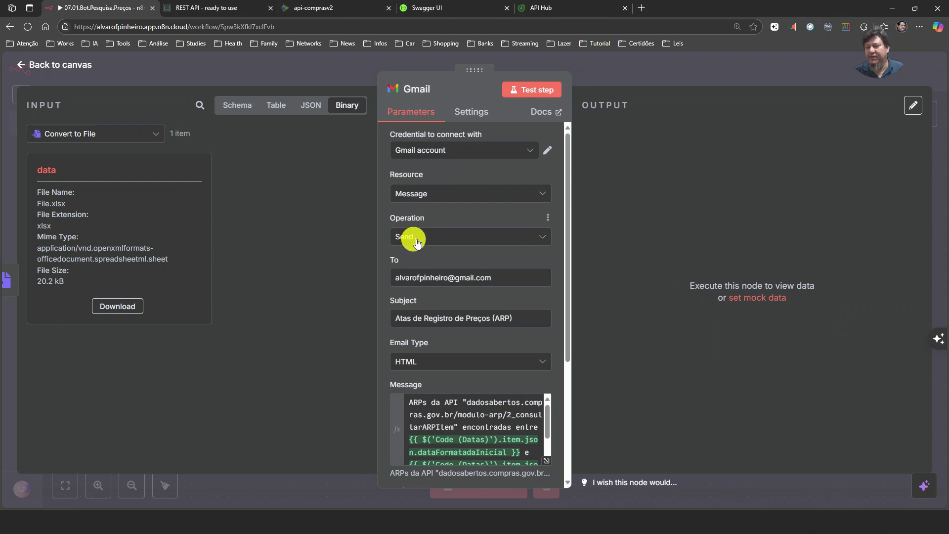
left_click_drag(500, 278, 366, 277)
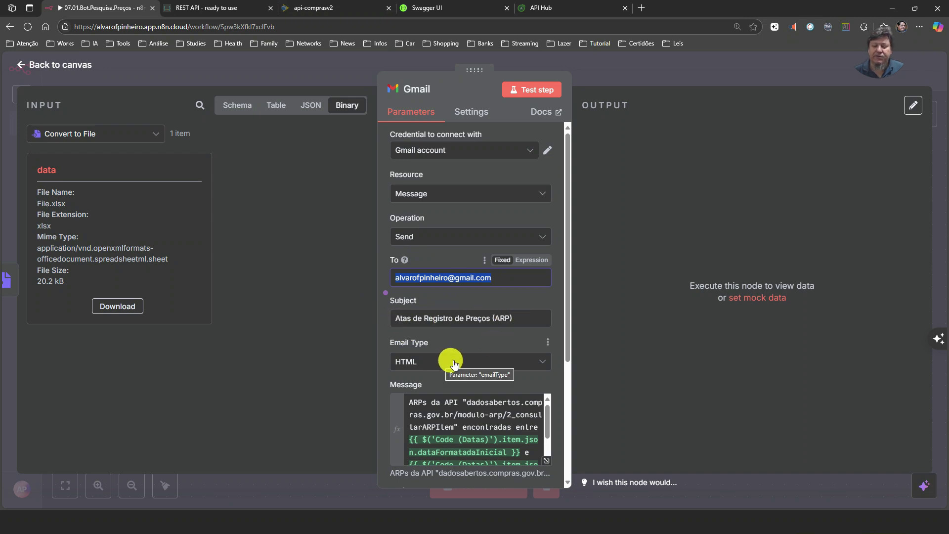
scroll(454, 364, "down", 3)
left_click(547, 314)
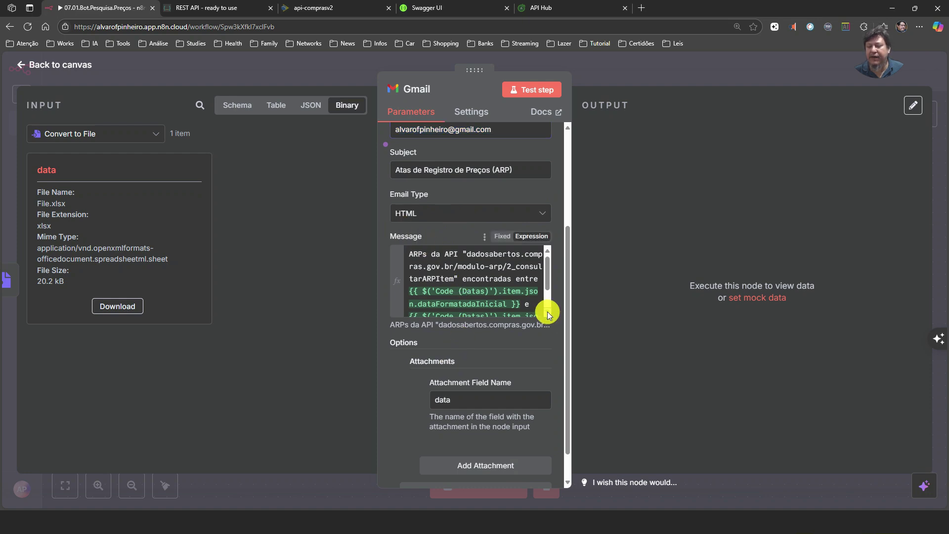
left_click(547, 313)
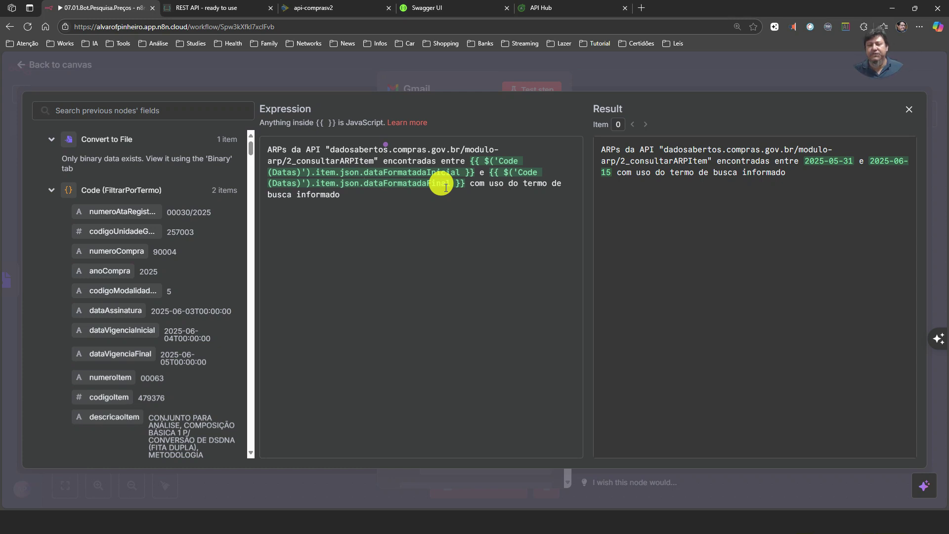
- Collapse the other nodes' field lists and expand Code (Datas) to examine the date fields used in the message expression
scroll(156, 393, "down", 1)
scroll(155, 391, "up", 2)
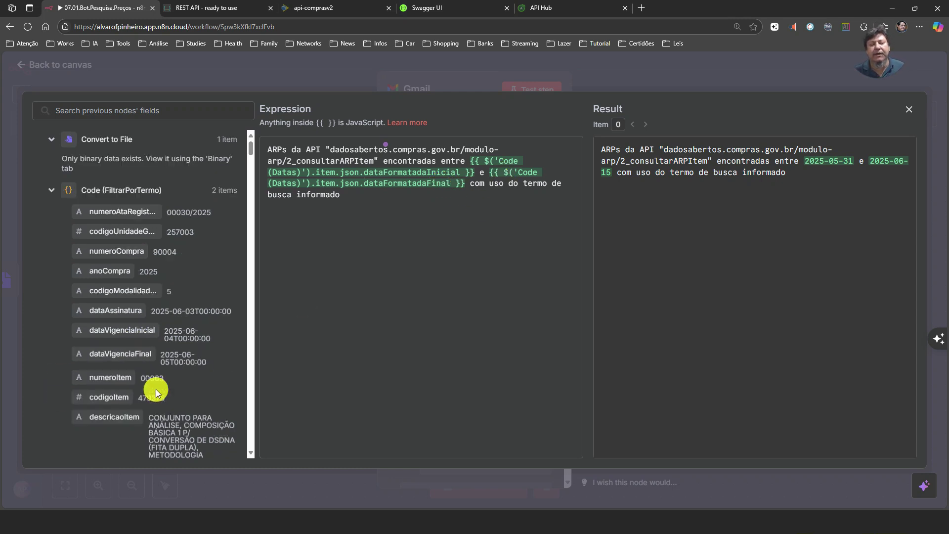
left_click(49, 190)
left_click(47, 138)
left_click(48, 192)
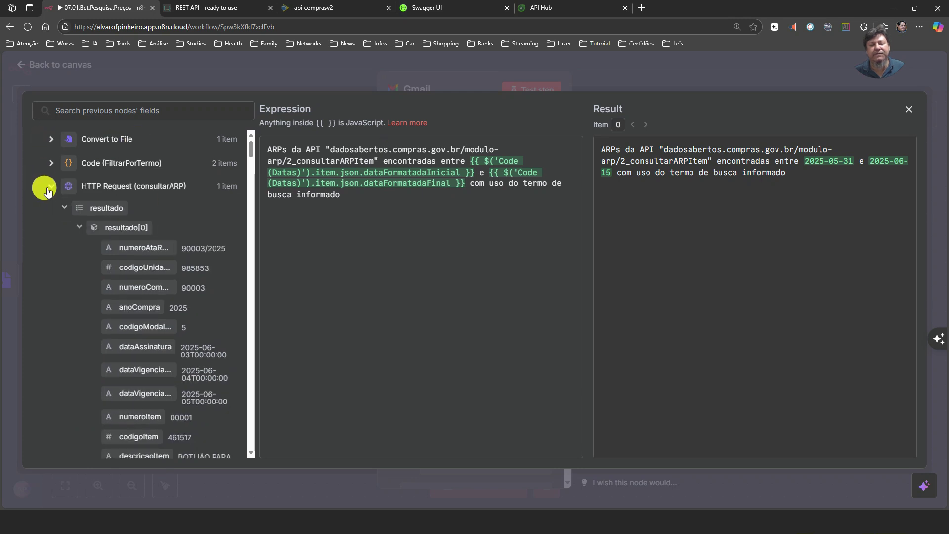
left_click(50, 210)
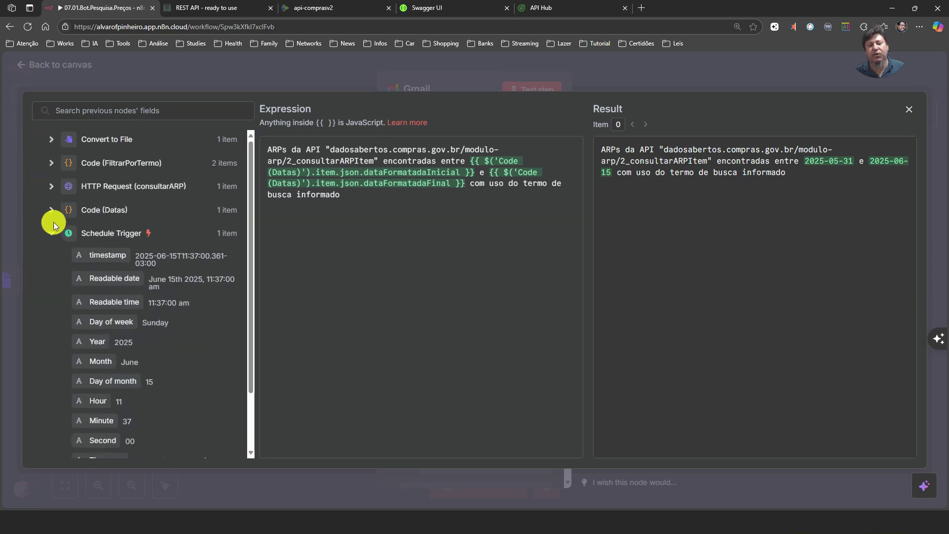
left_click(47, 238)
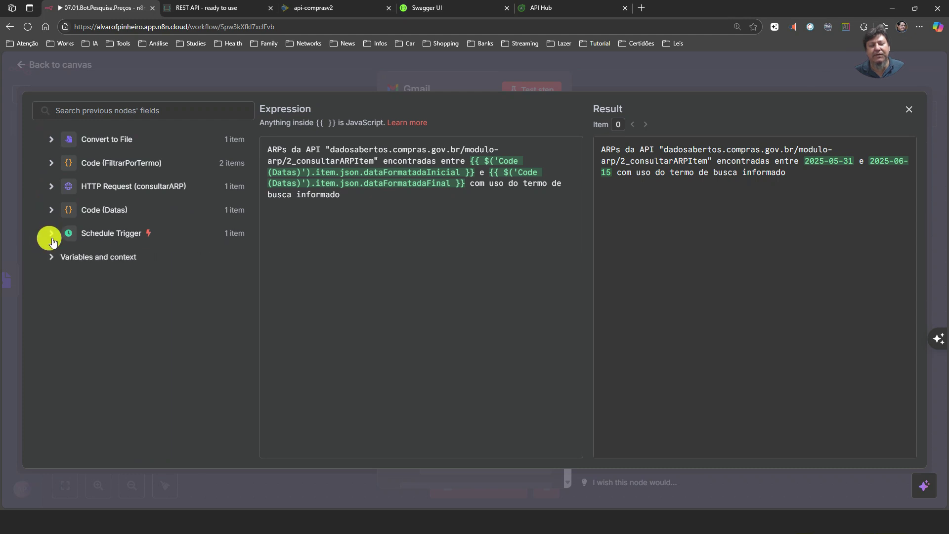
left_click(51, 212)
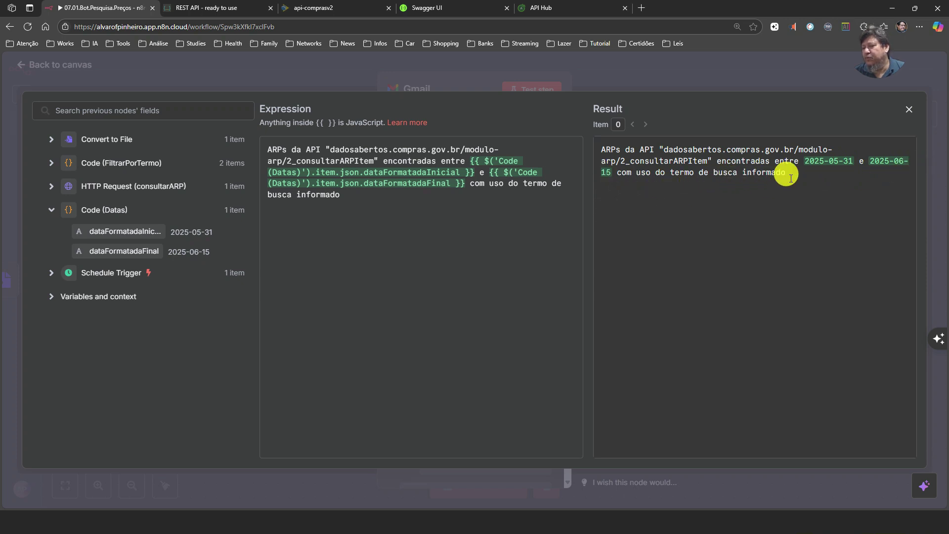
- Add a period at the end of the Gmail message expression, close the expanded editor, and test the Gmail node
left_click(342, 195)
type(".")
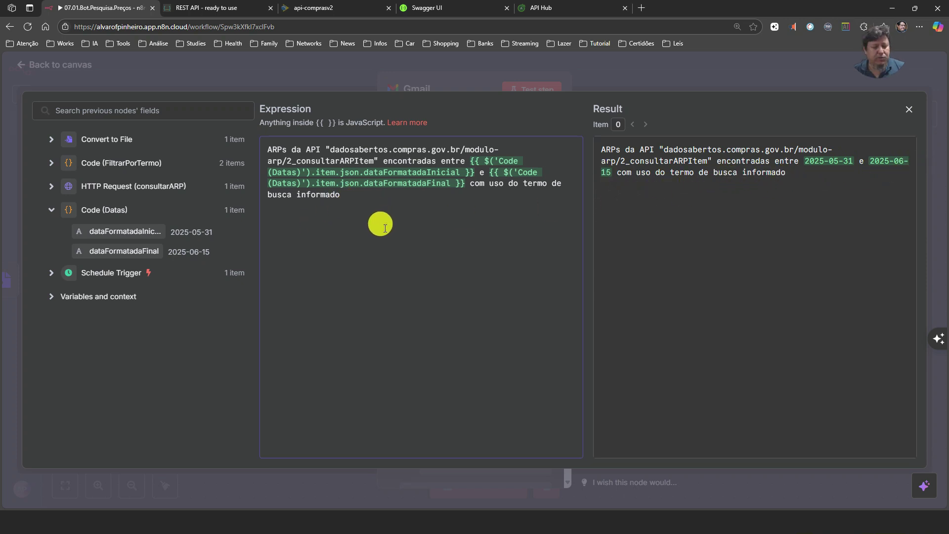
left_click(711, 73)
left_click(532, 90)
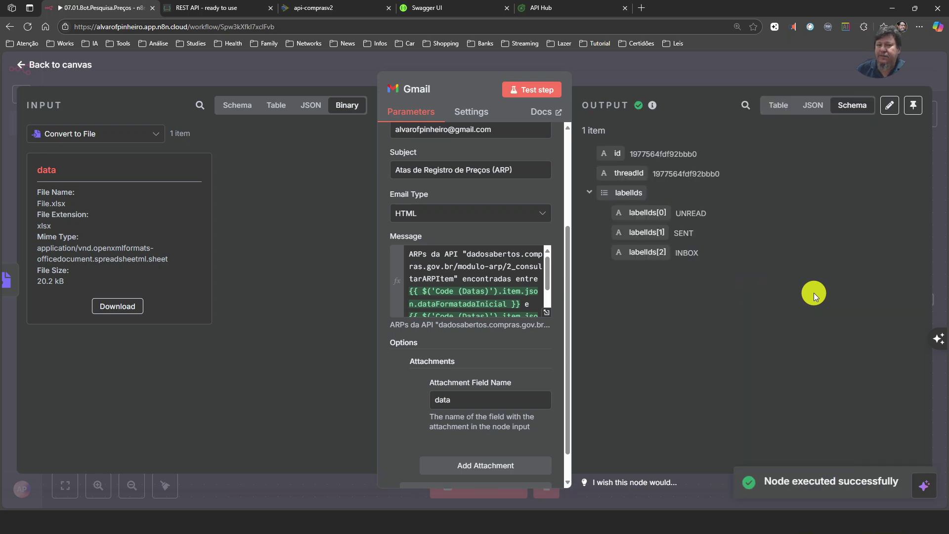
- Switch to the Gmail inbox, open the newest "Atas de Registro de Preços (ARP)" email, and compare it with the n8n Gmail node's settings
left_click(637, 12)
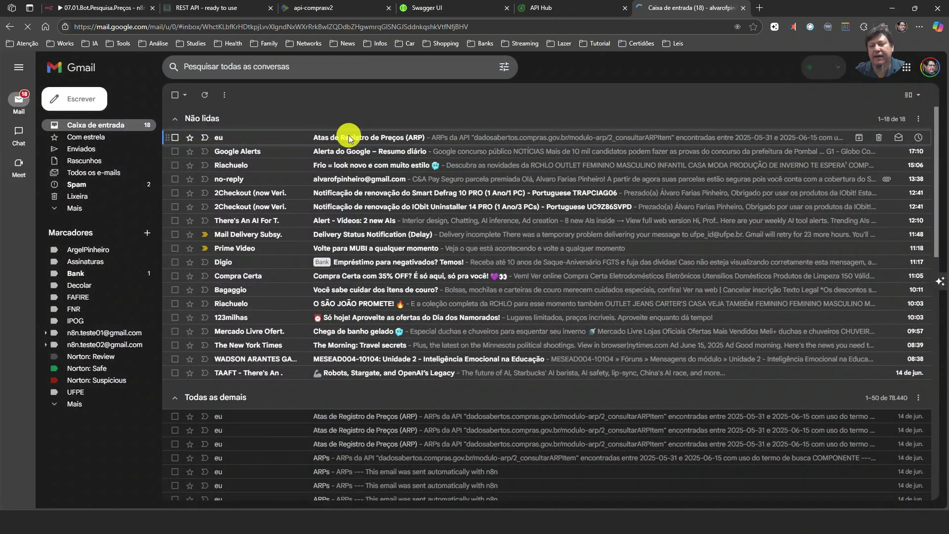
left_click(349, 135)
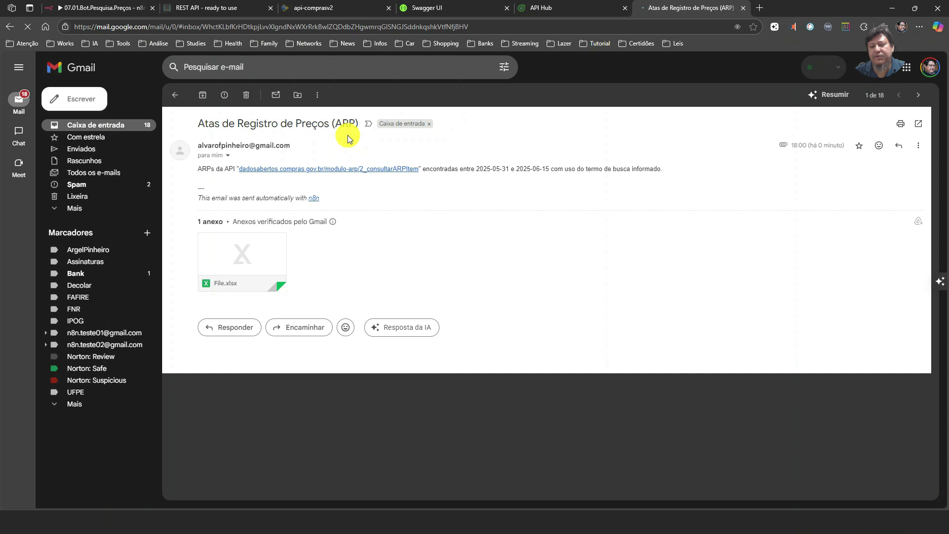
mouse_move(250, 249)
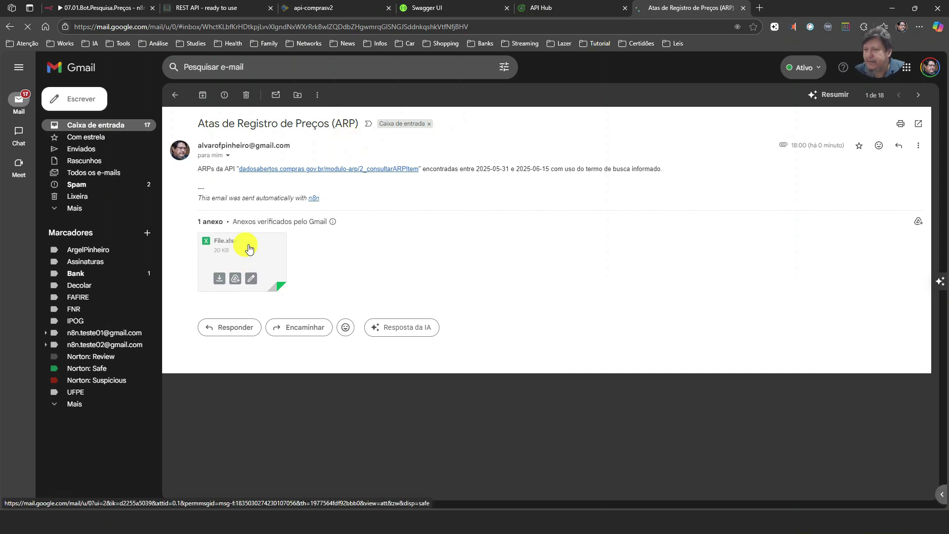
left_click(126, 8)
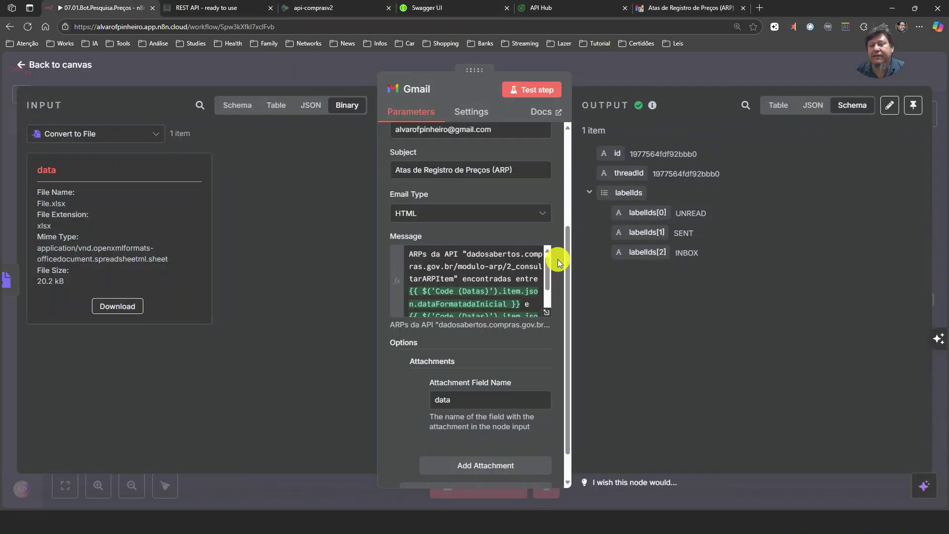
scroll(566, 247, "down", 1)
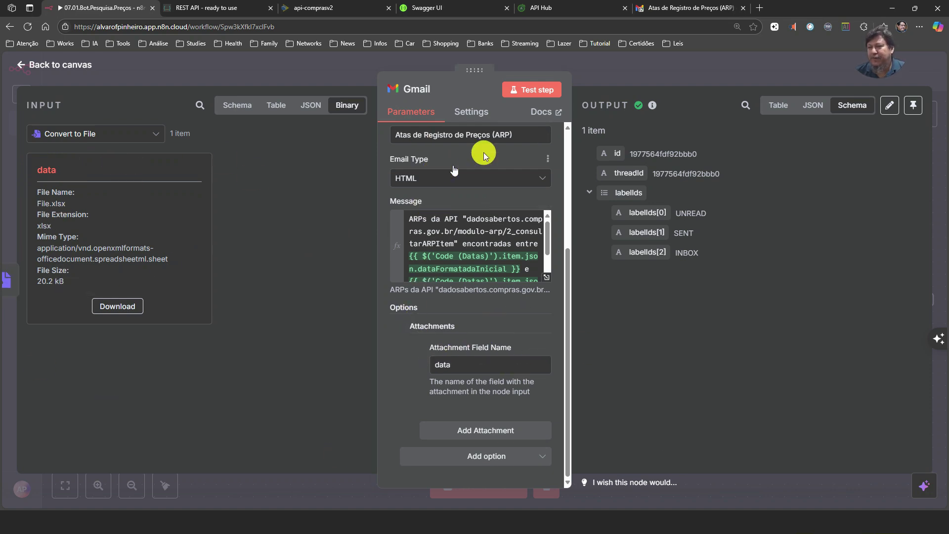
- Preview the email's File.xlsx attachment, close the preview, and return to the n8n workflow
left_click(663, 8)
mouse_move(233, 255)
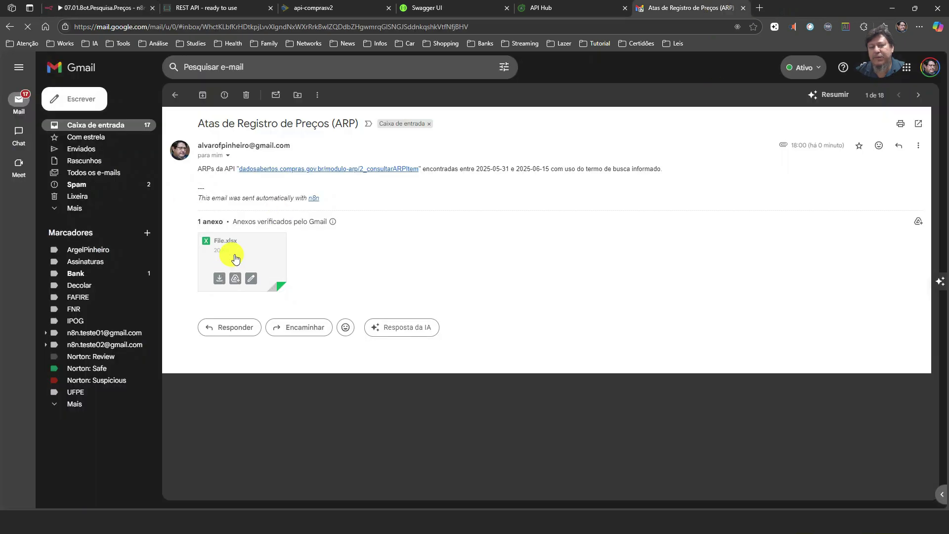
left_click(236, 260)
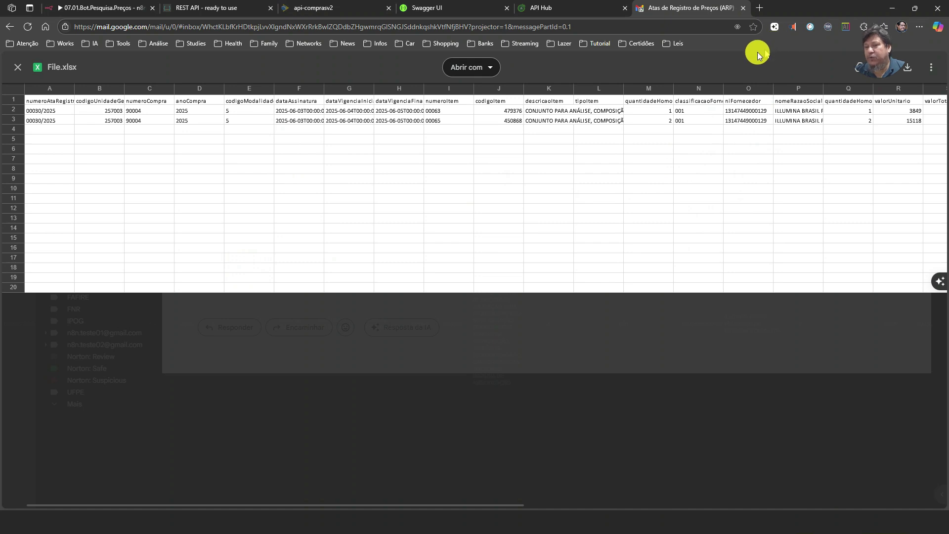
left_click(13, 72)
left_click(89, 9)
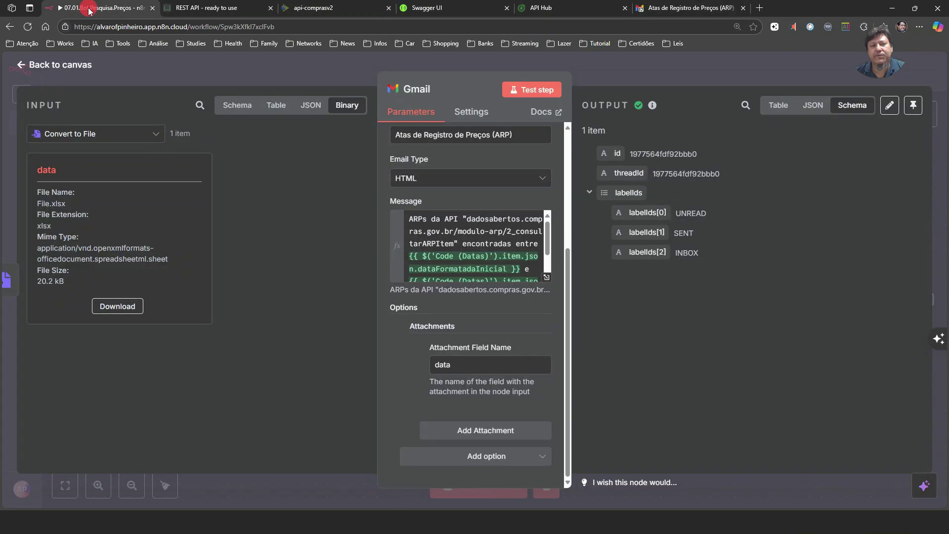
- Activate the 07.01.Bot.Pesquisa.Preços workflow from the canvas and check the Schedule Trigger's interval rules
left_click(624, 67)
left_click(660, 78)
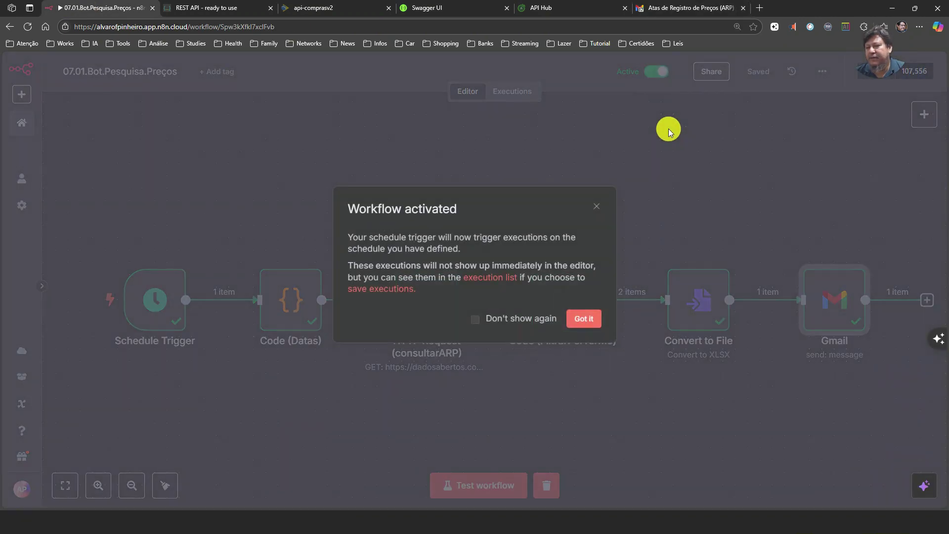
left_click(582, 319)
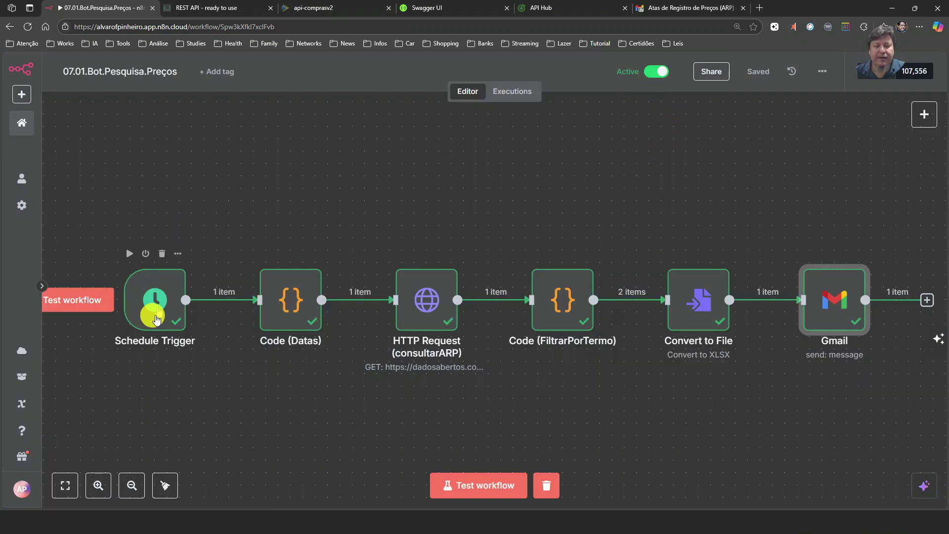
double_click(161, 302)
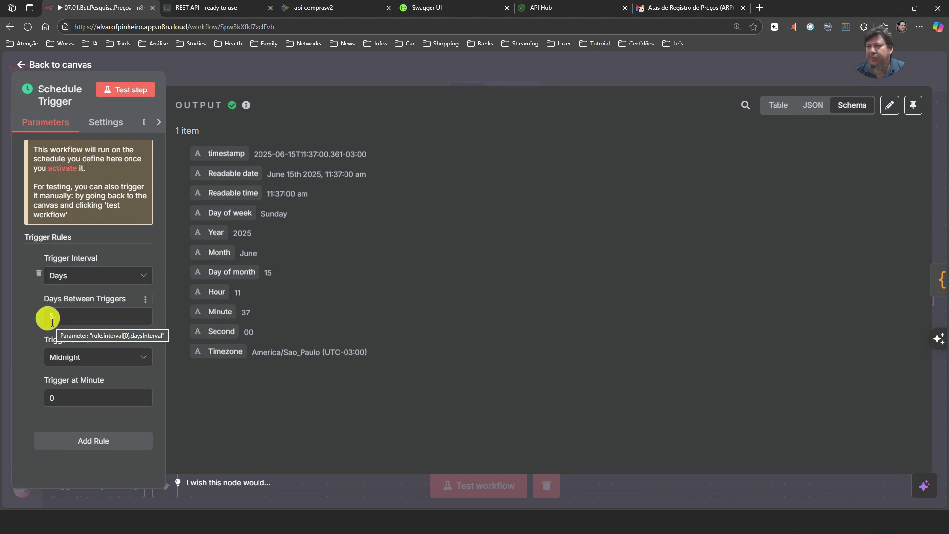
left_click(538, 65)
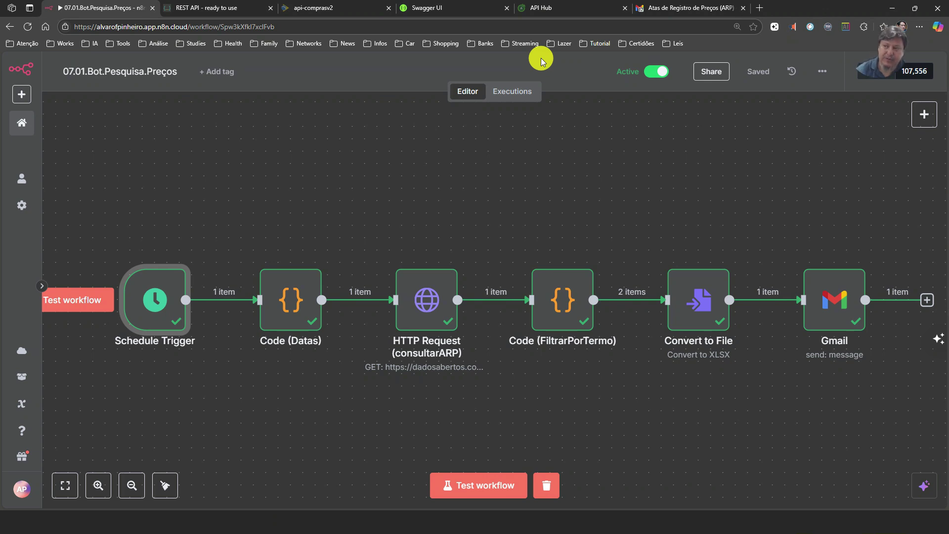